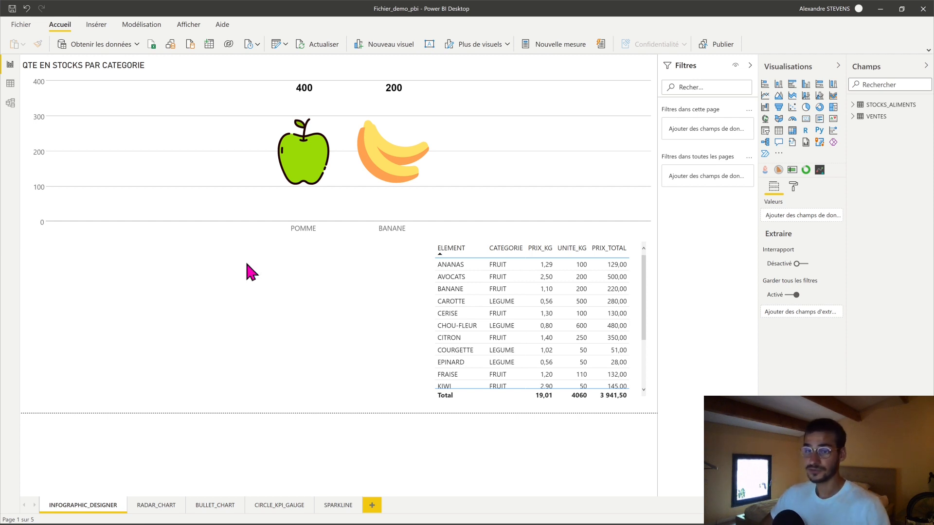
- Select the POMME column in the infographic chart to cross-filter the stock table
{"action": "mouse_move", "coordinate": [309, 154]}
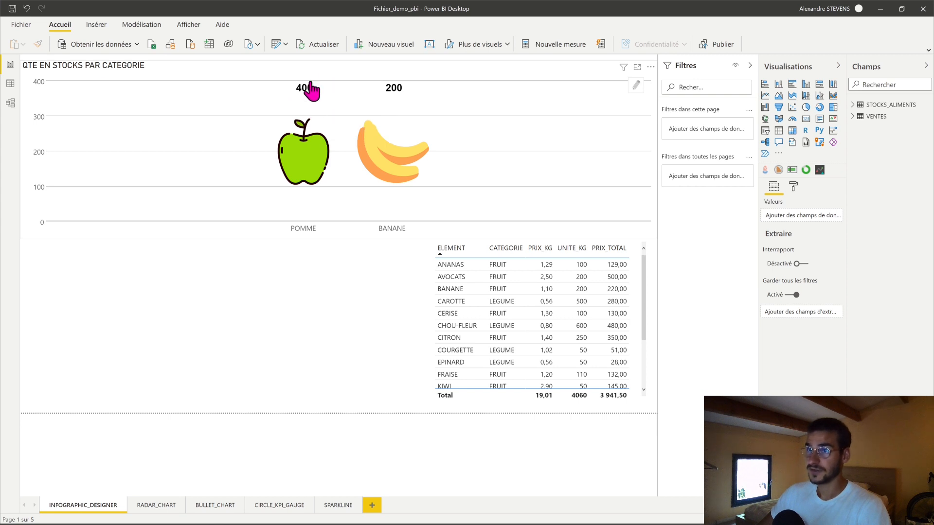
{"action": "left_click", "coordinate": [306, 158]}
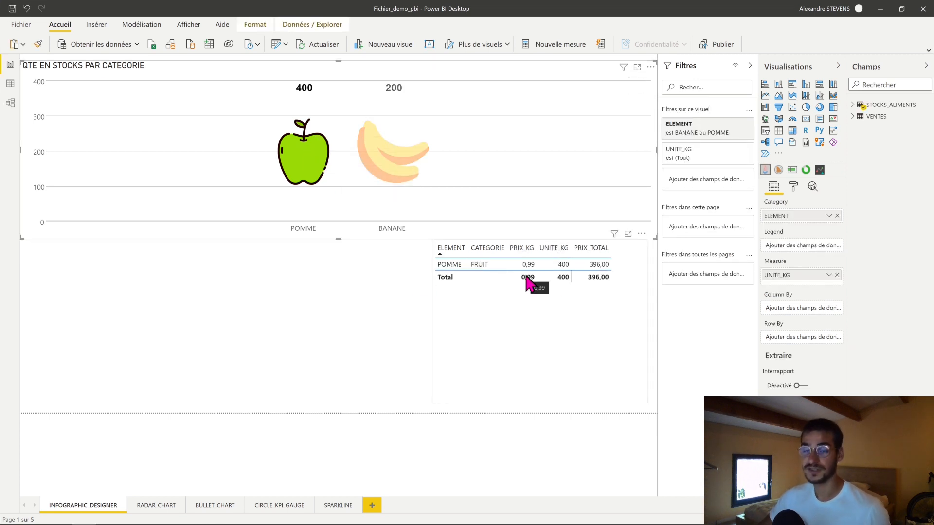
{"action": "left_click", "coordinate": [382, 217]}
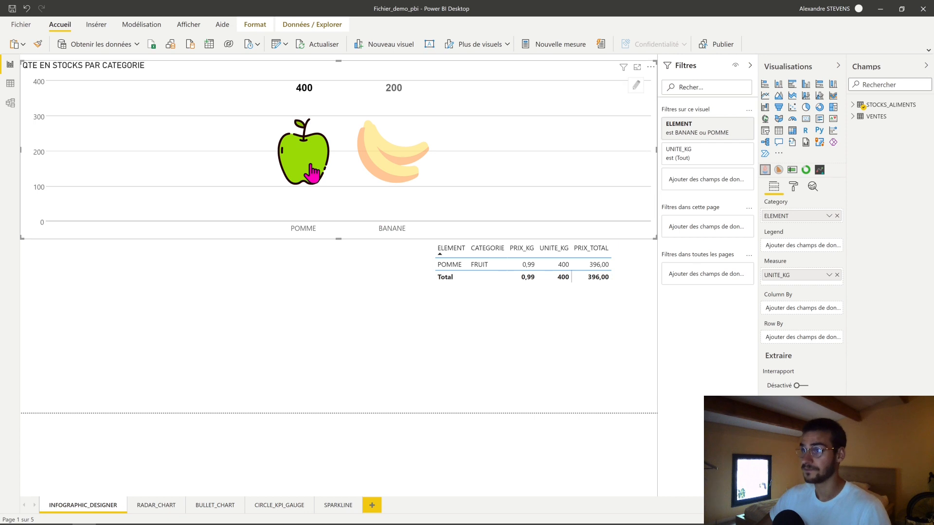
- Review the RADAR_CHART, BULLET_CHART, CIRCLE_KPI_GAUGE and SPARKLINE pages of the demo report
{"action": "left_click", "coordinate": [148, 505]}
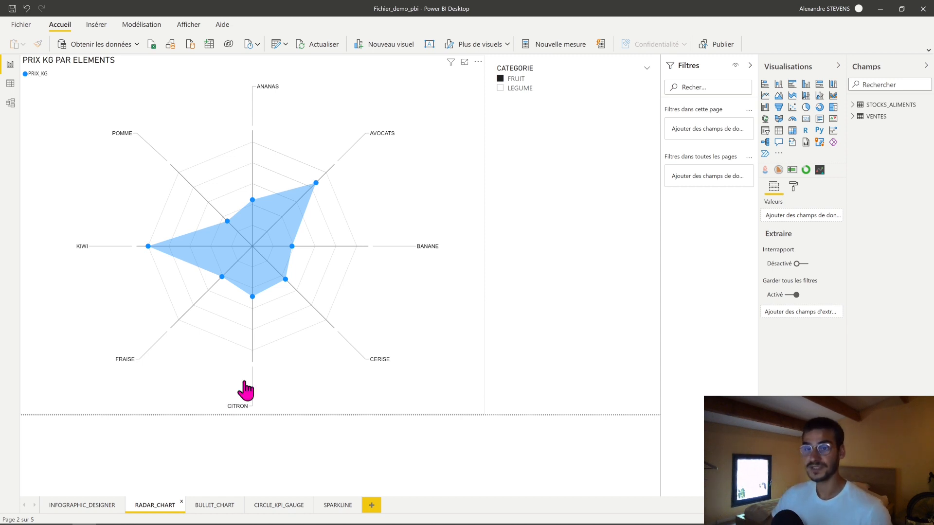
{"action": "left_click", "coordinate": [223, 508]}
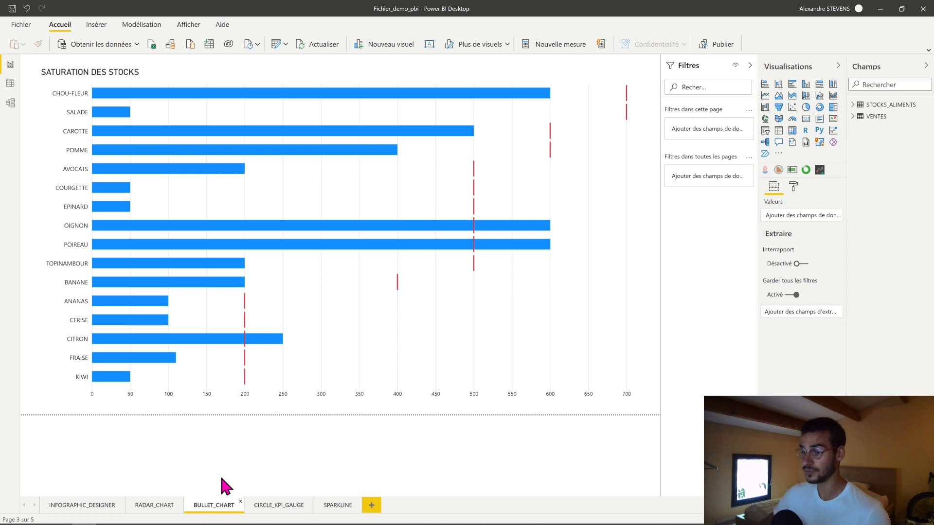
{"action": "left_click", "coordinate": [280, 505]}
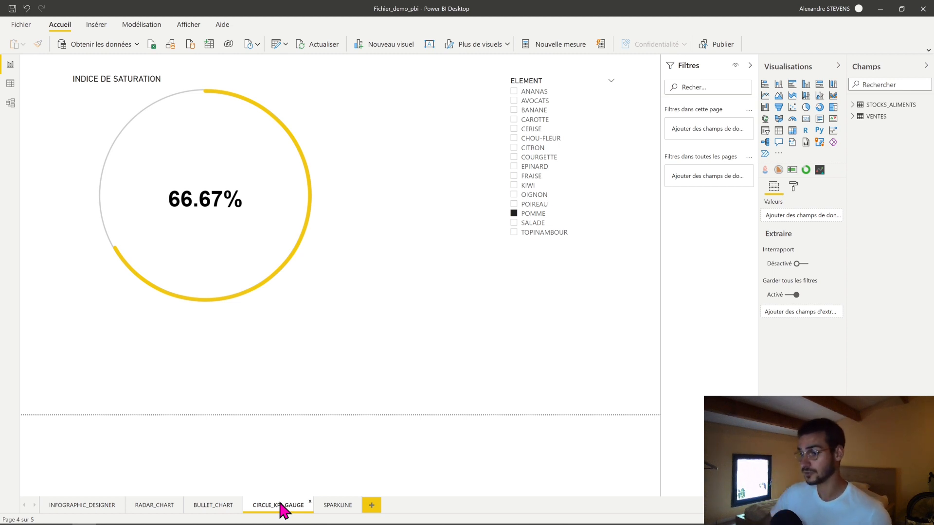
{"action": "left_click", "coordinate": [336, 506]}
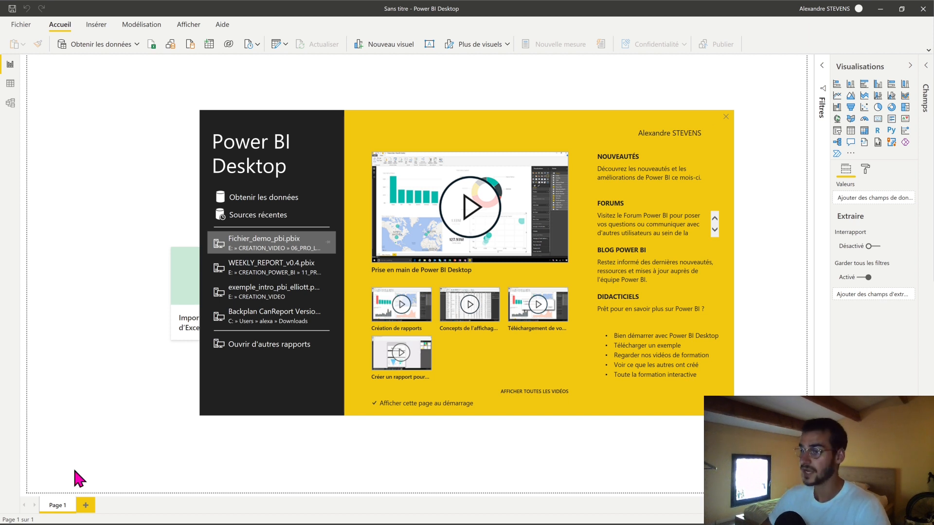
- Dismiss the welcome screen of the blank report and open the gallery of additional visuals
{"action": "left_click", "coordinate": [725, 116]}
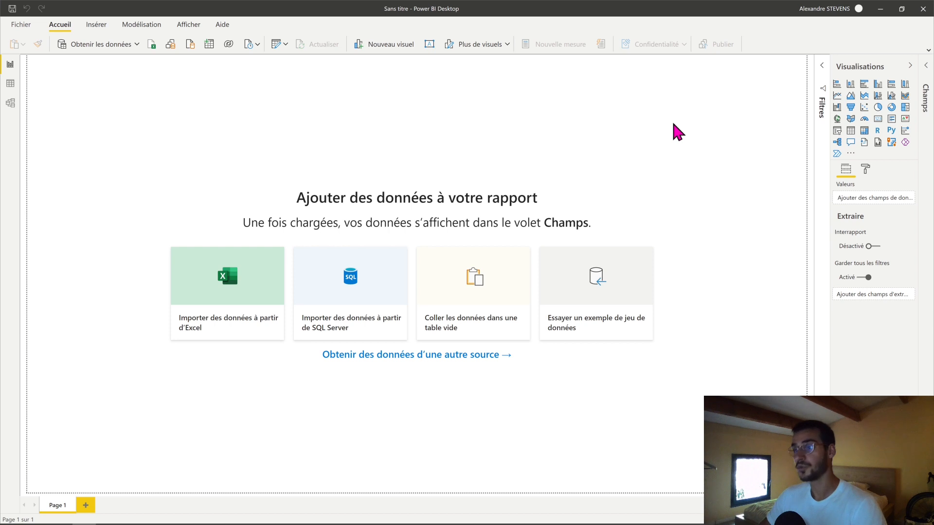
{"action": "left_click", "coordinate": [849, 154]}
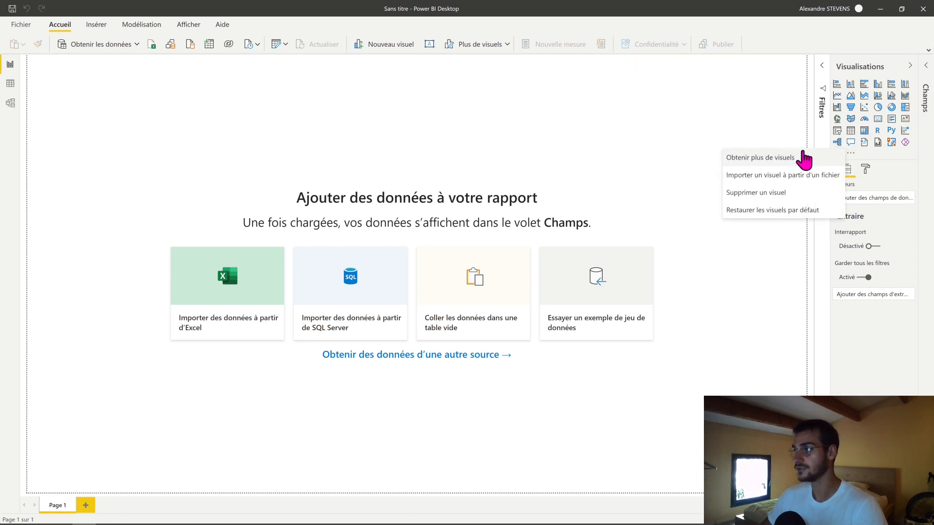
{"action": "left_click", "coordinate": [849, 154]}
{"action": "left_click", "coordinate": [851, 155]}
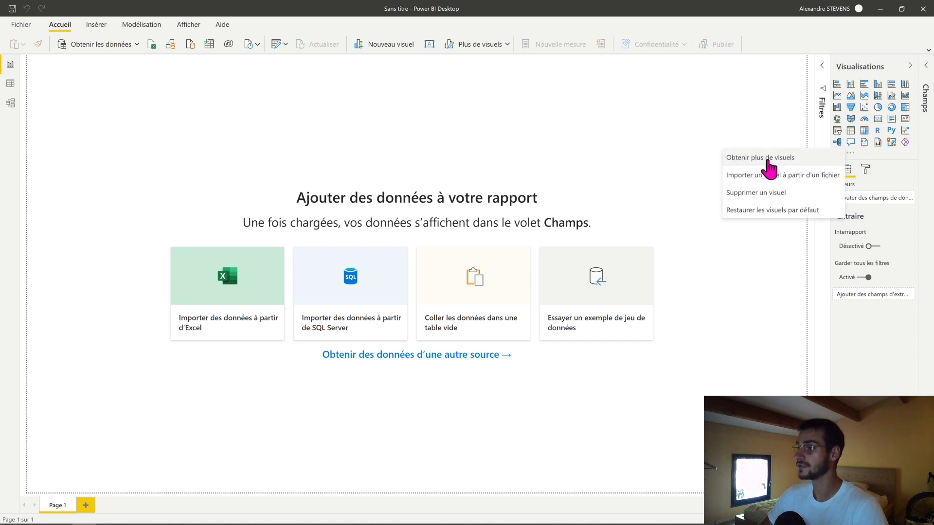
{"action": "left_click", "coordinate": [768, 161]}
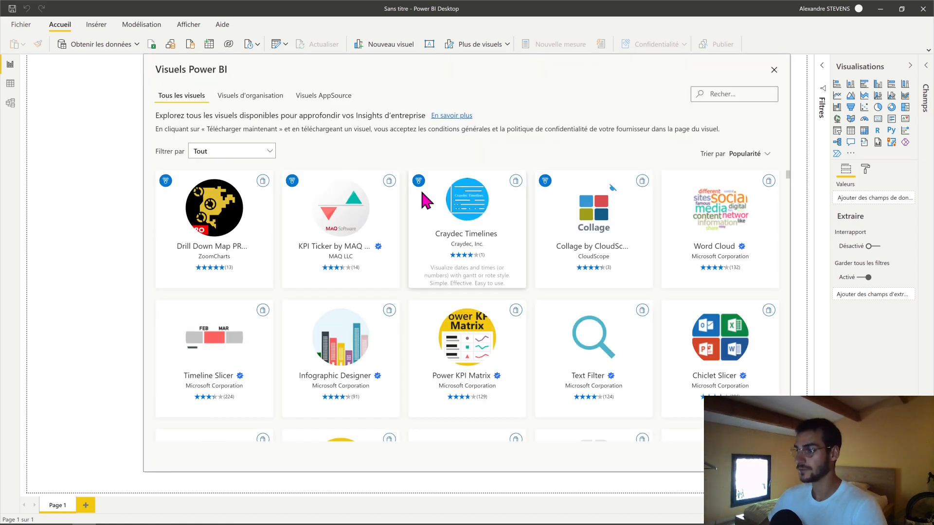
- Browse the visuals gallery and search it for "infogra"
{"action": "scroll", "coordinate": [487, 286], "scroll_direction": "down", "scroll_amount": 3}
{"action": "scroll", "coordinate": [490, 293], "scroll_direction": "down", "scroll_amount": 5}
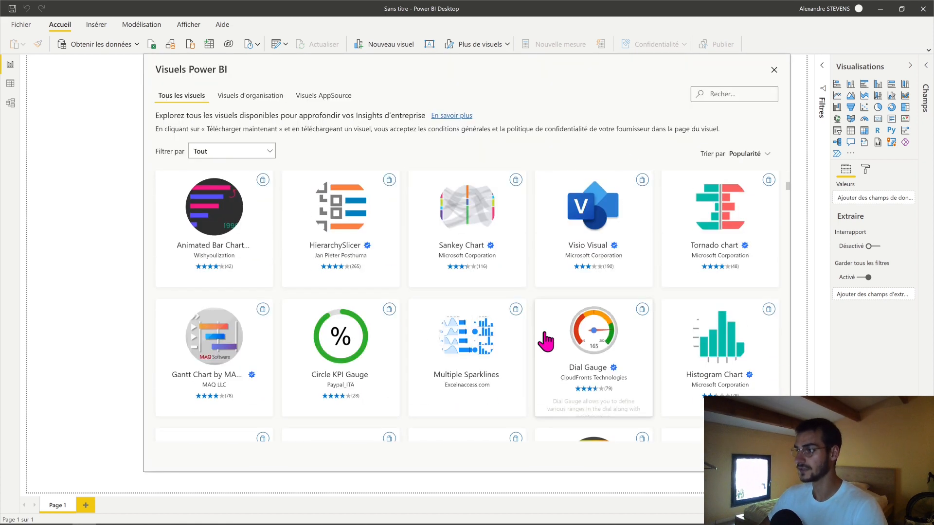
{"action": "scroll", "coordinate": [546, 340], "scroll_direction": "up", "scroll_amount": 10}
{"action": "left_click", "coordinate": [731, 98]}
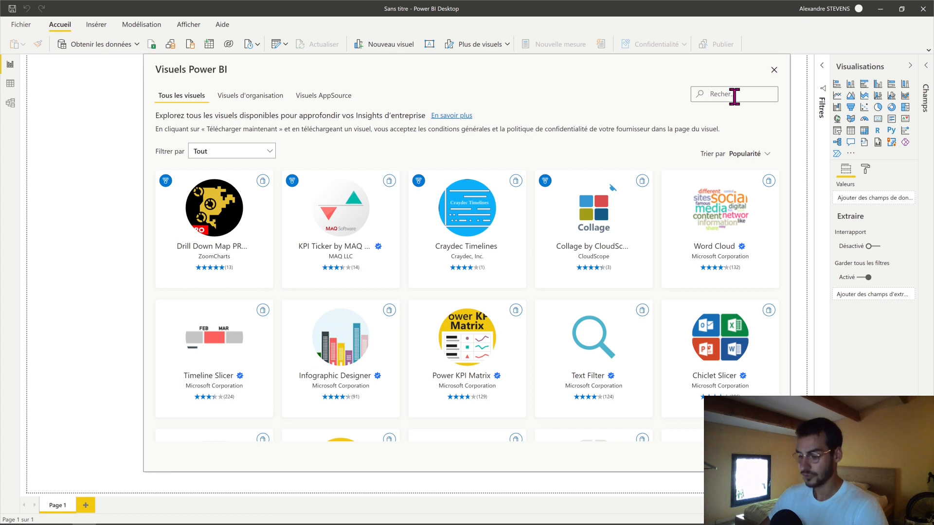
{"action": "type", "text": "infogra"}
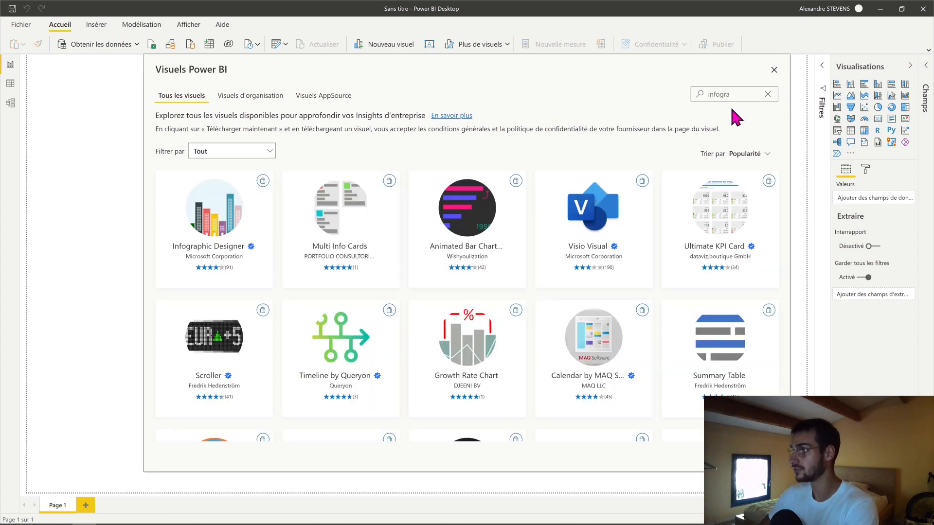
- Import the Infographic Designer visual from Microsoft Corporation into the report
{"action": "left_click", "coordinate": [219, 236]}
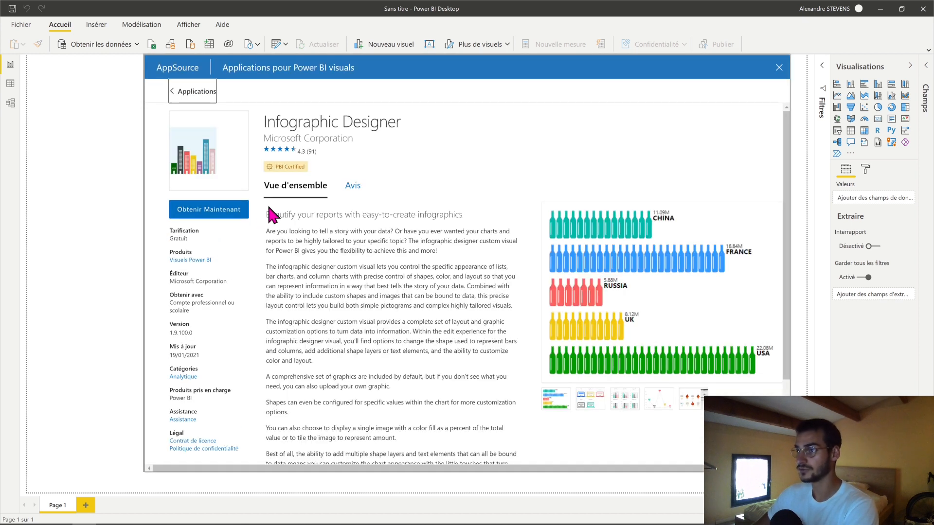
{"action": "left_click", "coordinate": [210, 214]}
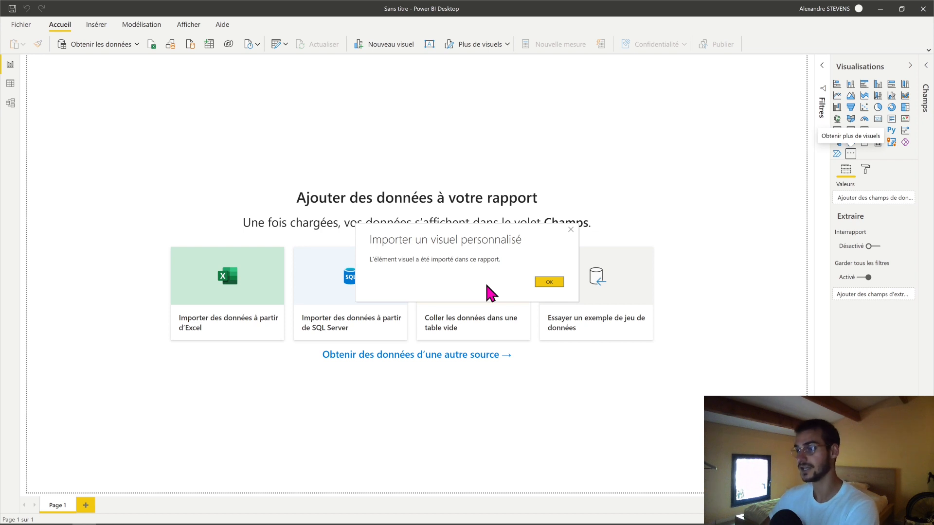
{"action": "left_click", "coordinate": [553, 283]}
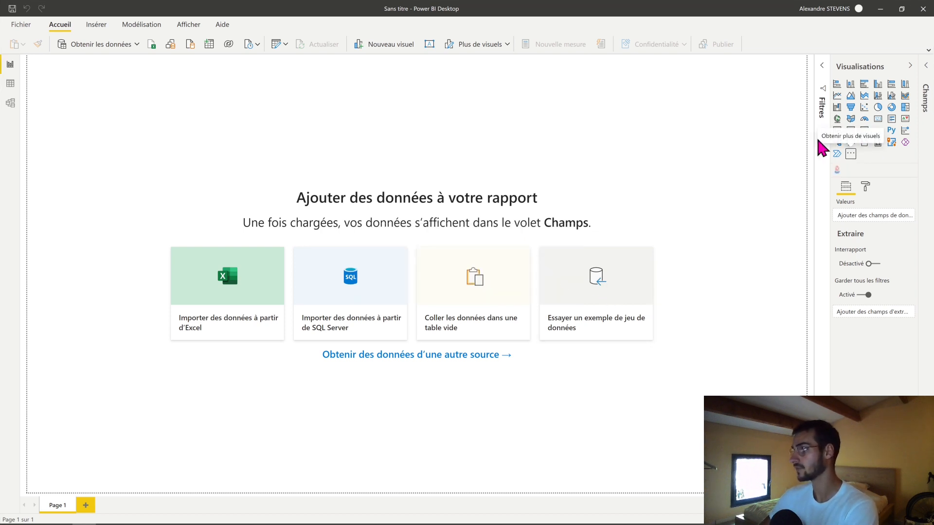
- Add an Infographic Designer visual, enlarge it in the middle of the page, and dismiss the missing-data notice
{"action": "left_click", "coordinate": [836, 169]}
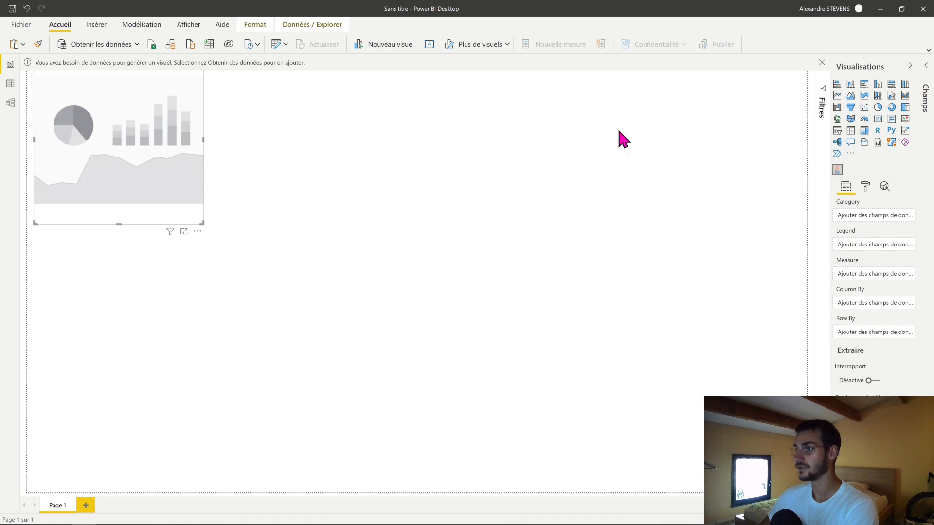
{"action": "left_click_drag", "start_coordinate": [107, 146], "coordinate": [231, 201]}
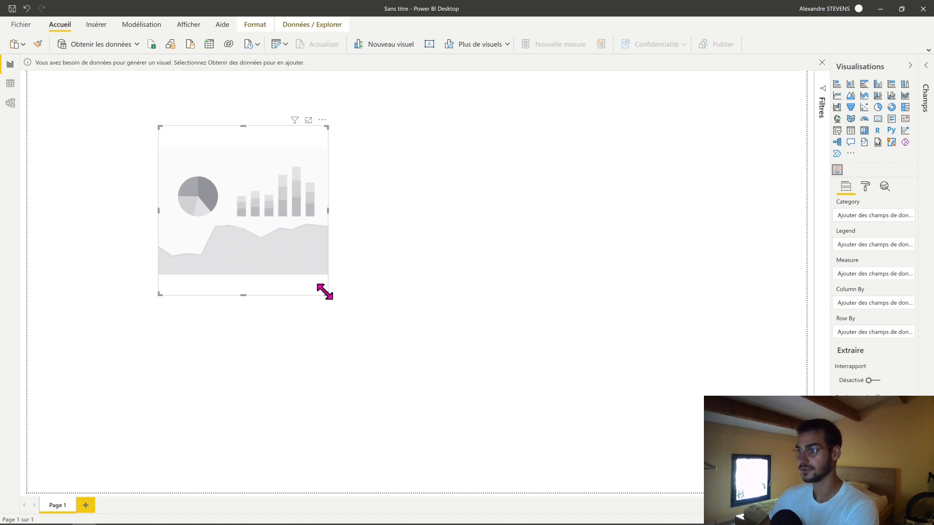
{"action": "left_click_drag", "start_coordinate": [327, 294], "coordinate": [526, 390]}
{"action": "left_click_drag", "start_coordinate": [375, 294], "coordinate": [419, 287]}
{"action": "left_click", "coordinate": [788, 216]}
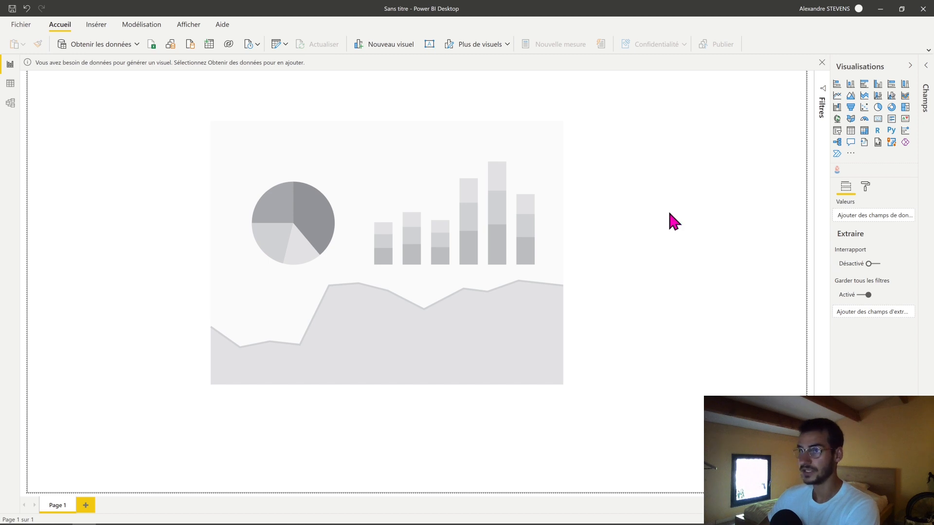
{"action": "left_click", "coordinate": [822, 62]}
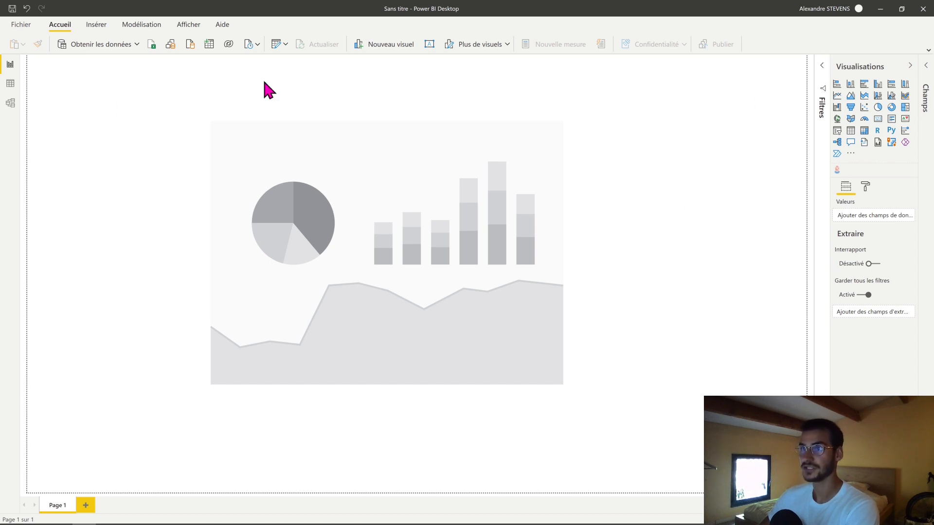
- Connect to the Excel workbook STOCKS_202010 in the OPEN_DATA_BASE folder as the data source
{"action": "left_click", "coordinate": [135, 43]}
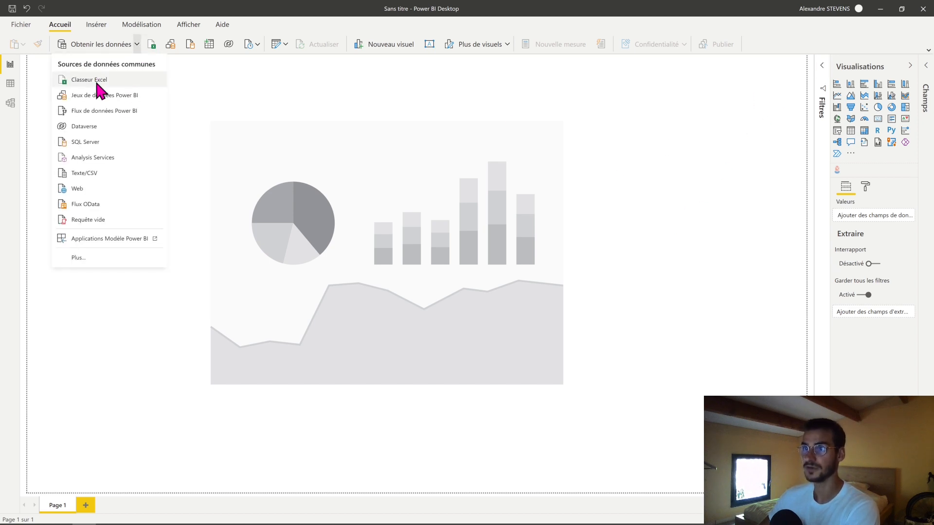
{"action": "left_click", "coordinate": [97, 82]}
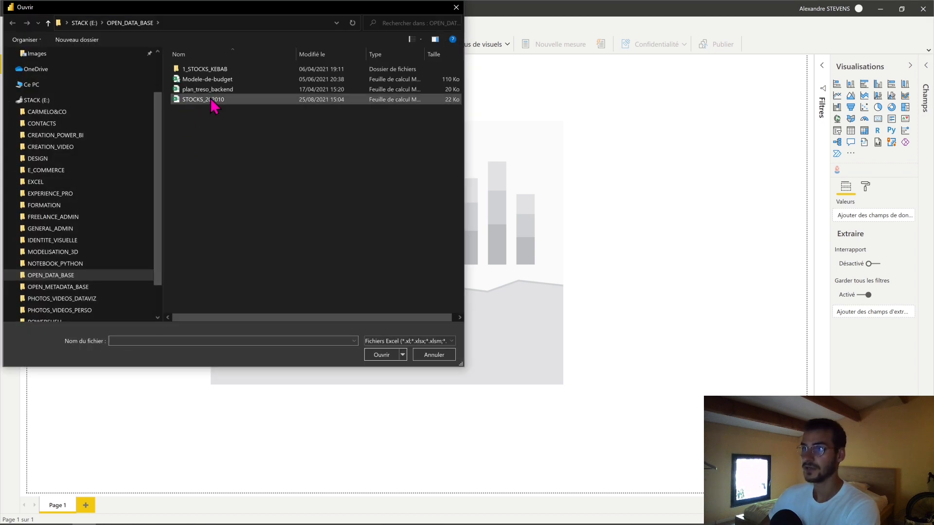
{"action": "left_click", "coordinate": [214, 100]}
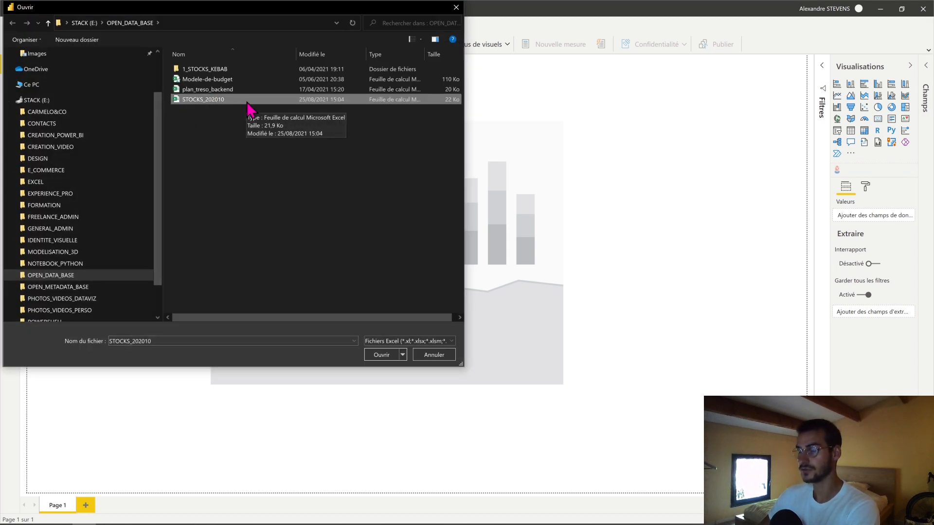
{"action": "double_click", "coordinate": [247, 101]}
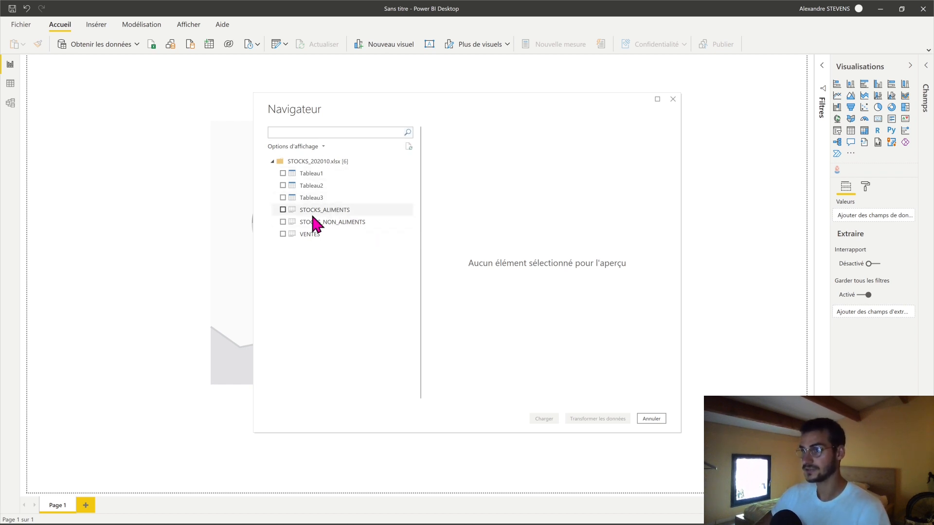
- Load the STOCKS_ALIMENTS and VENTES sheets from the workbook into the report
{"action": "left_click", "coordinate": [282, 210]}
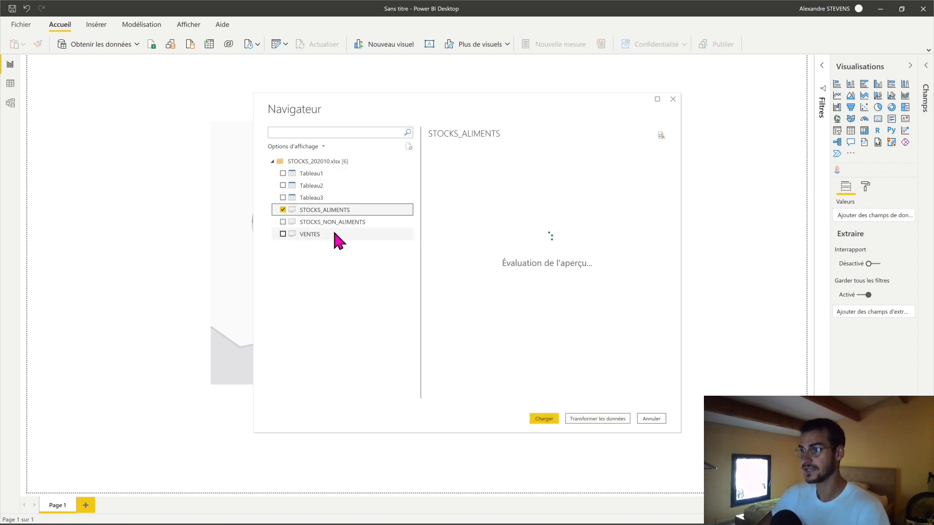
{"action": "left_click", "coordinate": [282, 234]}
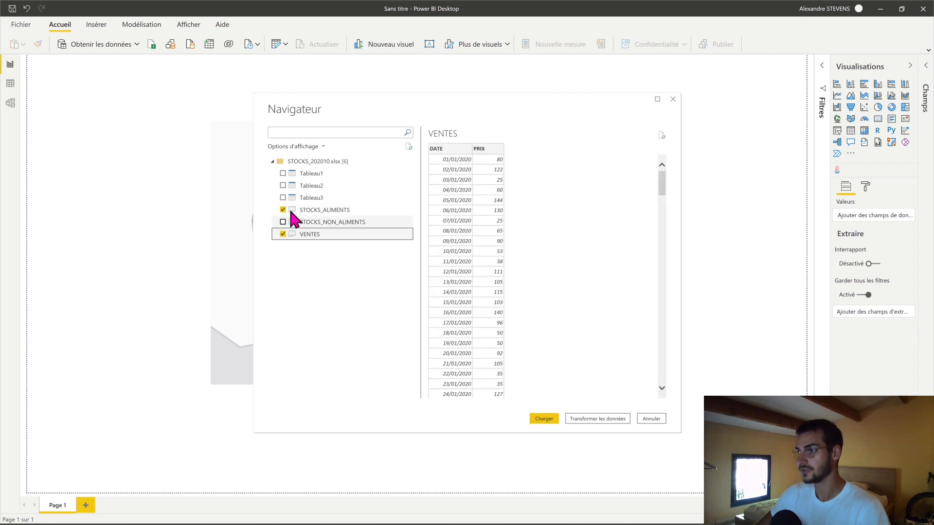
{"action": "left_click", "coordinate": [543, 419]}
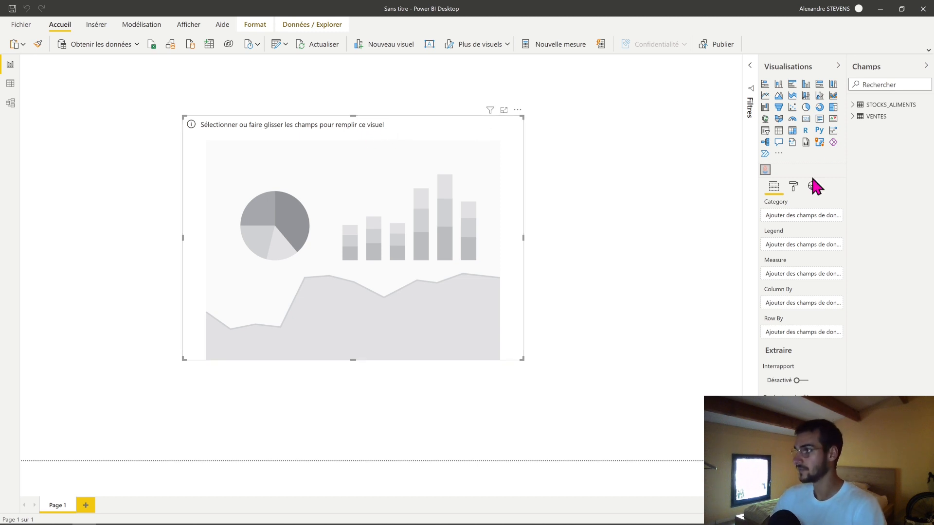
- Assign ELEMENT as the visual's category and UNITE_KG as its measure, and enlarge the chart towards both opposite corners
{"action": "left_click", "coordinate": [853, 105]}
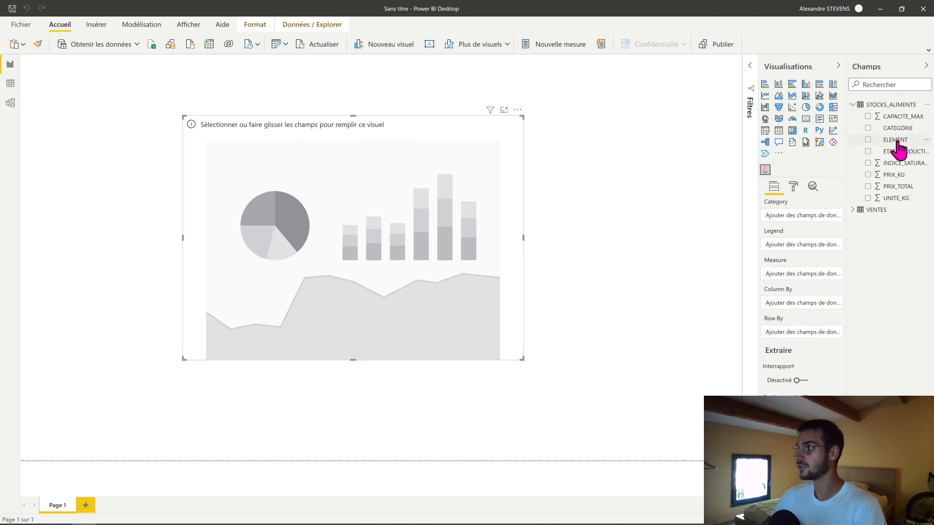
{"action": "left_click_drag", "start_coordinate": [897, 142], "coordinate": [790, 217]}
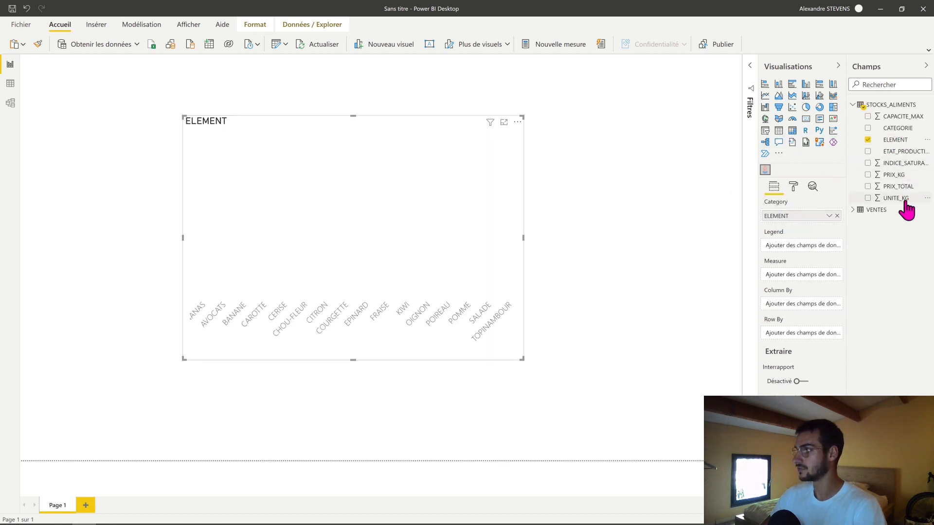
{"action": "left_click_drag", "start_coordinate": [905, 199], "coordinate": [783, 277]}
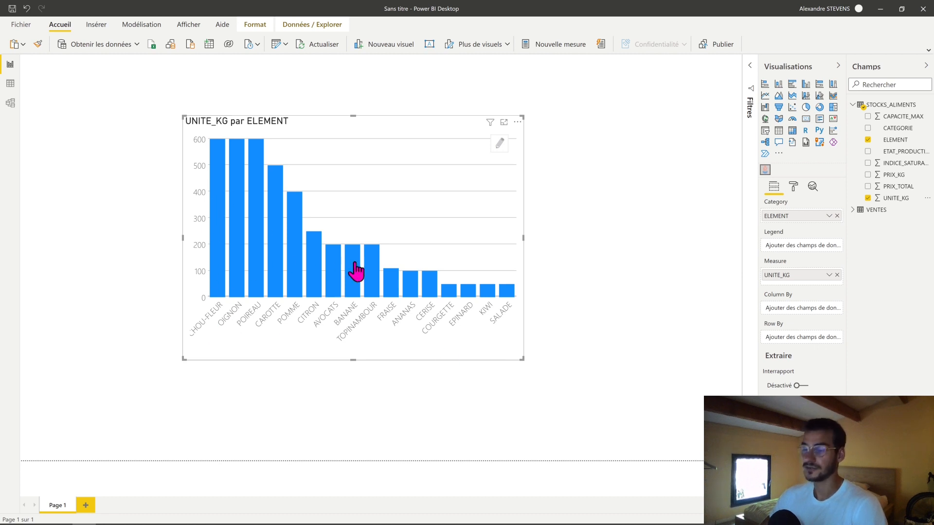
{"action": "left_click_drag", "start_coordinate": [522, 359], "coordinate": [594, 401]}
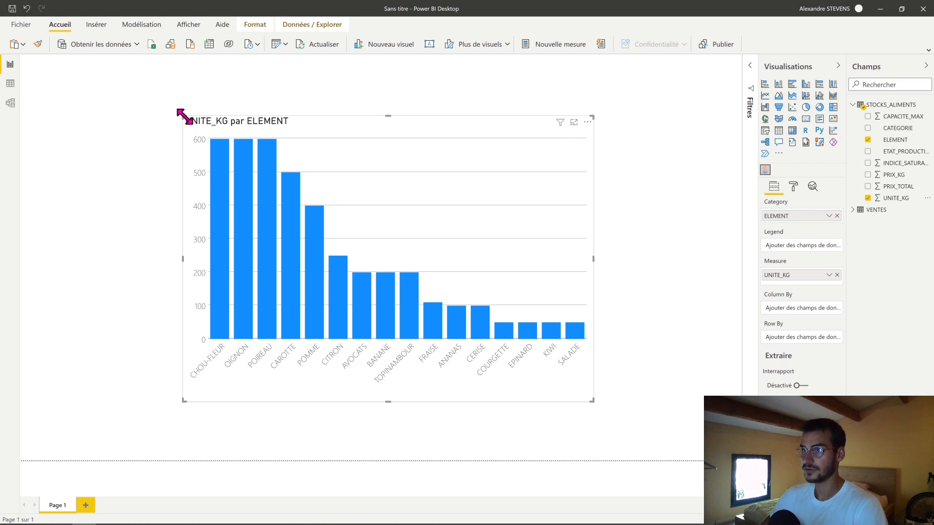
{"action": "left_click_drag", "start_coordinate": [183, 116], "coordinate": [112, 94]}
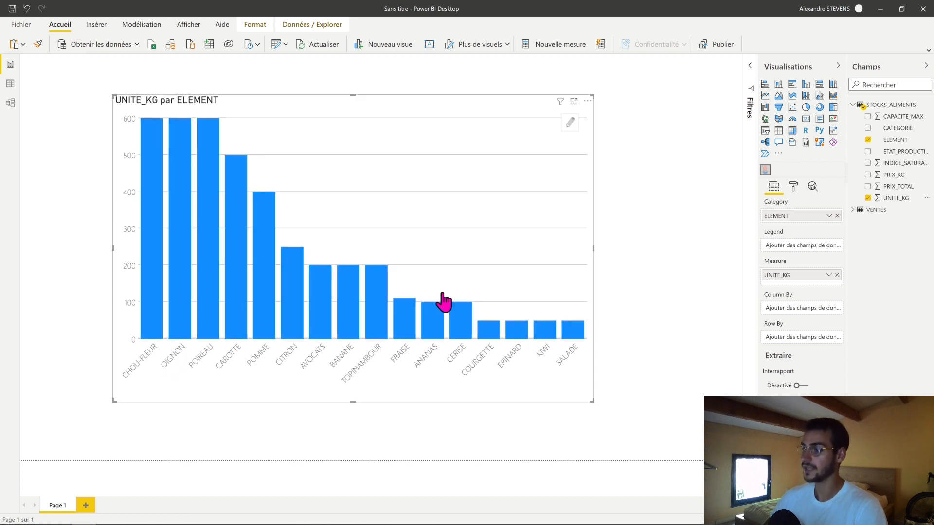
- Filter the visual's ELEMENT field to BANANE and POMME, and deselect the chart
{"action": "left_click", "coordinate": [749, 102]}
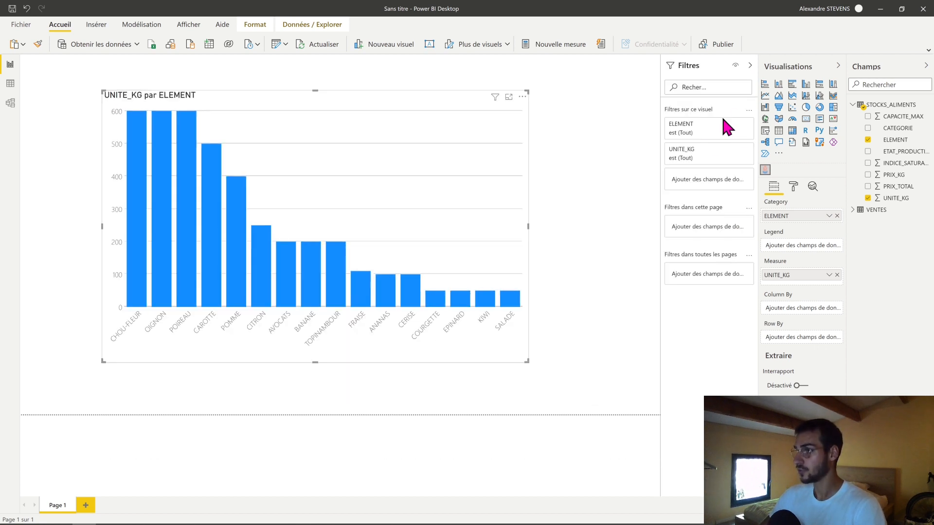
{"action": "left_click", "coordinate": [733, 131]}
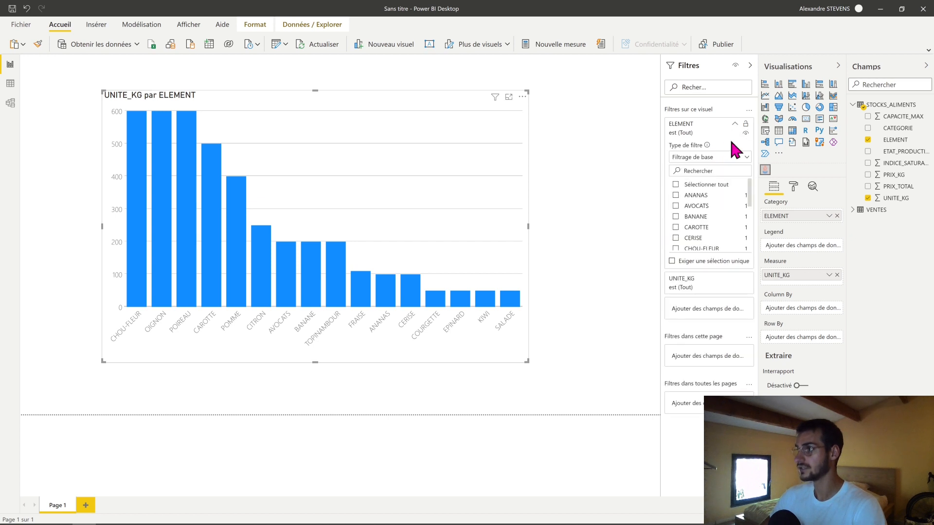
{"action": "left_click", "coordinate": [705, 217]}
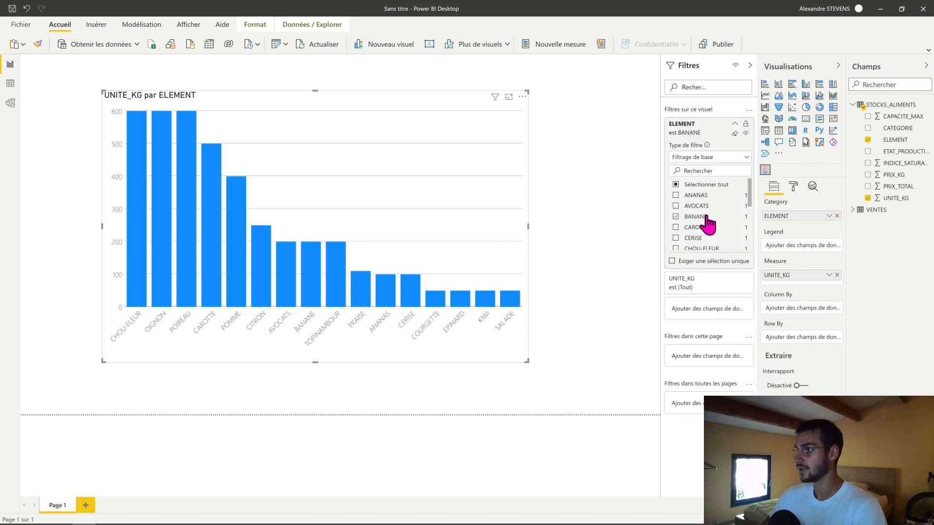
{"action": "left_click_drag", "start_coordinate": [752, 192], "coordinate": [757, 240]}
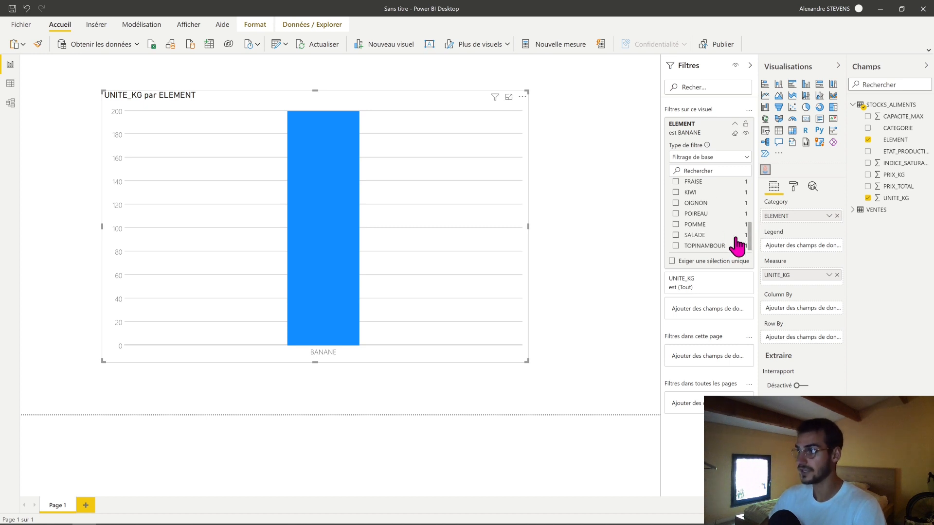
{"action": "left_click", "coordinate": [704, 225]}
{"action": "left_click", "coordinate": [617, 246]}
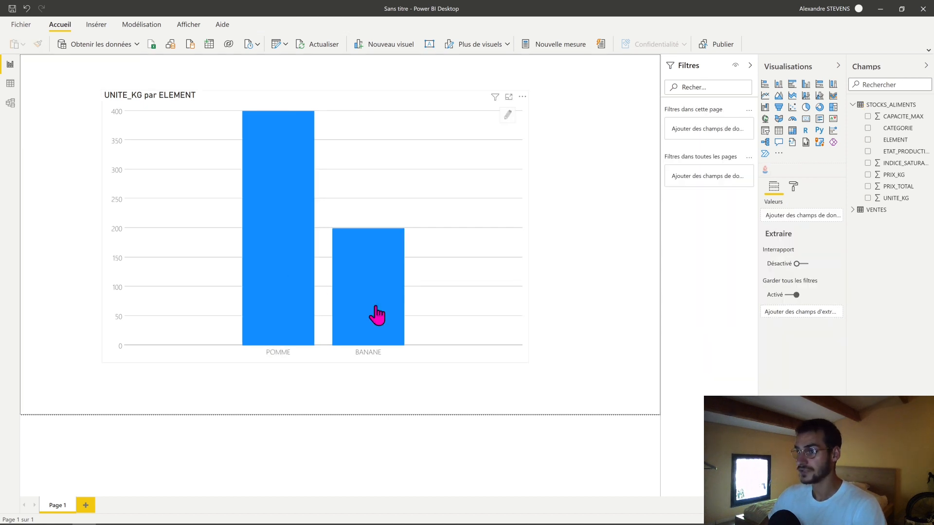
{"action": "left_click", "coordinate": [519, 275]}
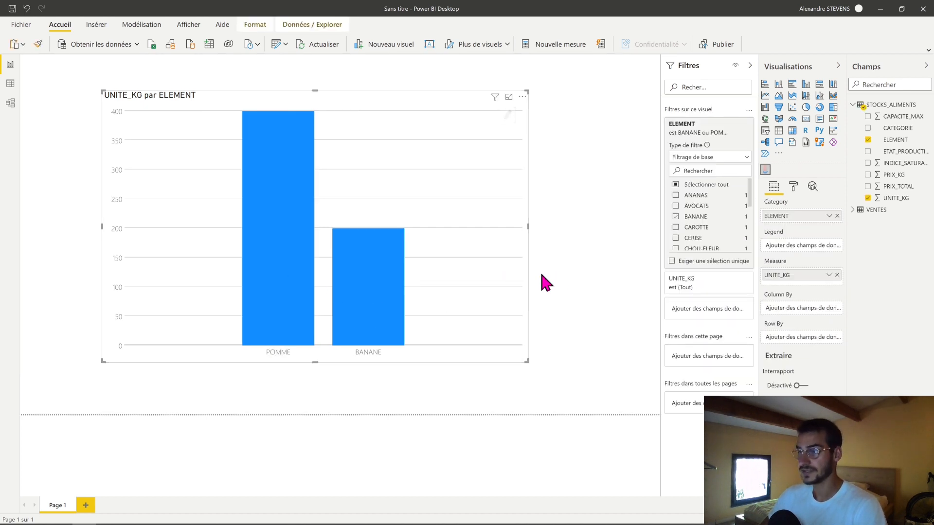
{"action": "left_click", "coordinate": [531, 288]}
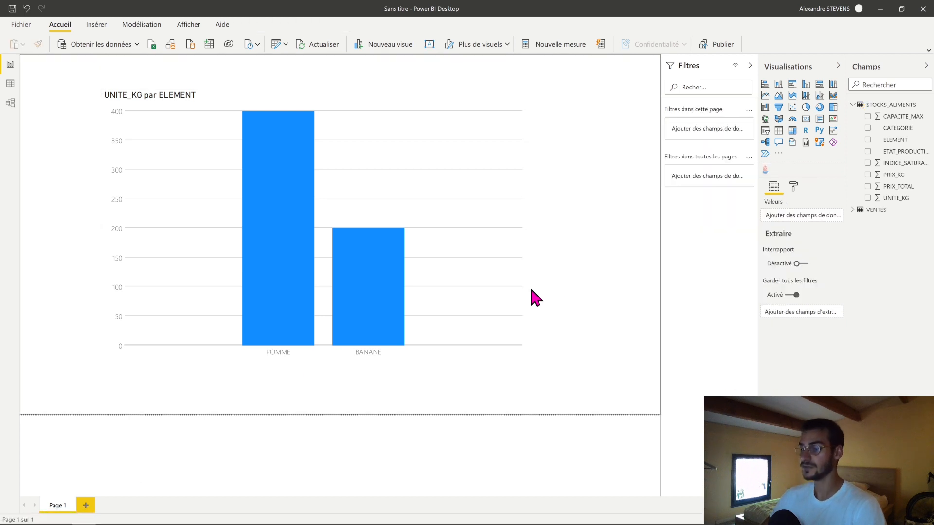
- Switch to the Flaticon website in Chrome and search its icons for "pomme"
{"action": "left_click", "coordinate": [60, 516]}
{"action": "left_click_drag", "start_coordinate": [178, 26], "coordinate": [61, 35]}
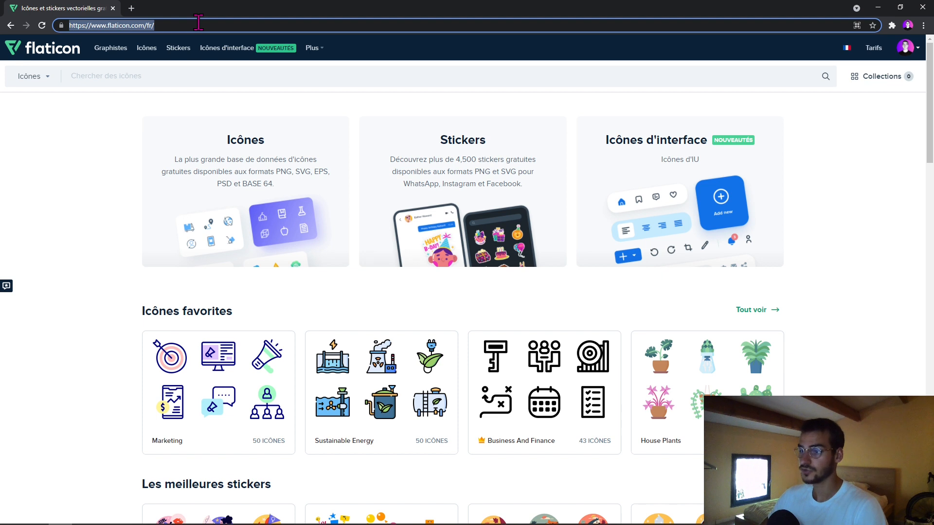
{"action": "left_click", "coordinate": [182, 29]}
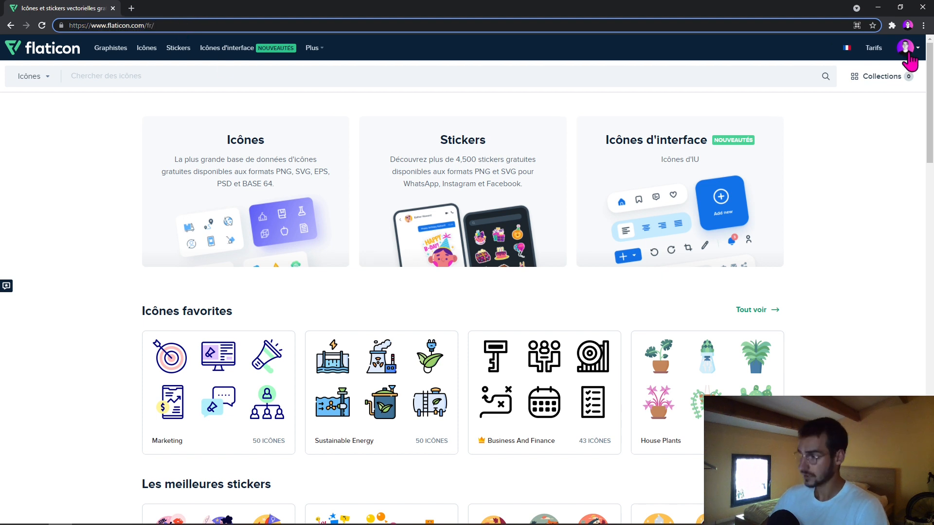
{"action": "left_click", "coordinate": [97, 147]}
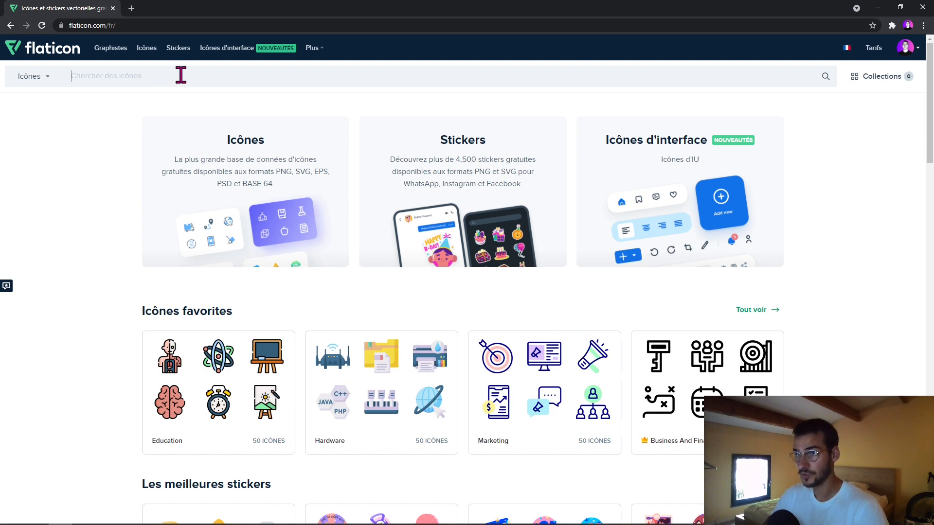
{"action": "type", "text": "mme"}
{"action": "key", "text": "Return"}
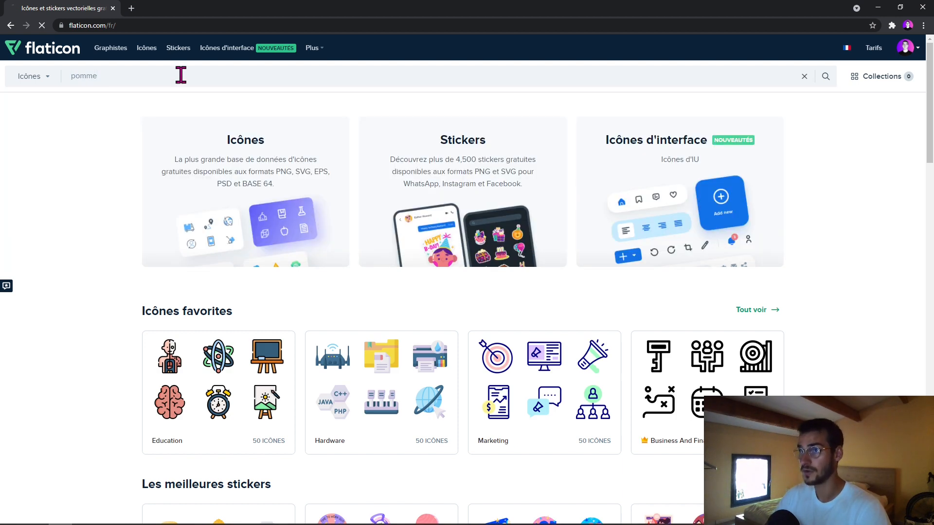
{"action": "scroll", "coordinate": [357, 282], "scroll_direction": "down", "scroll_amount": 8}
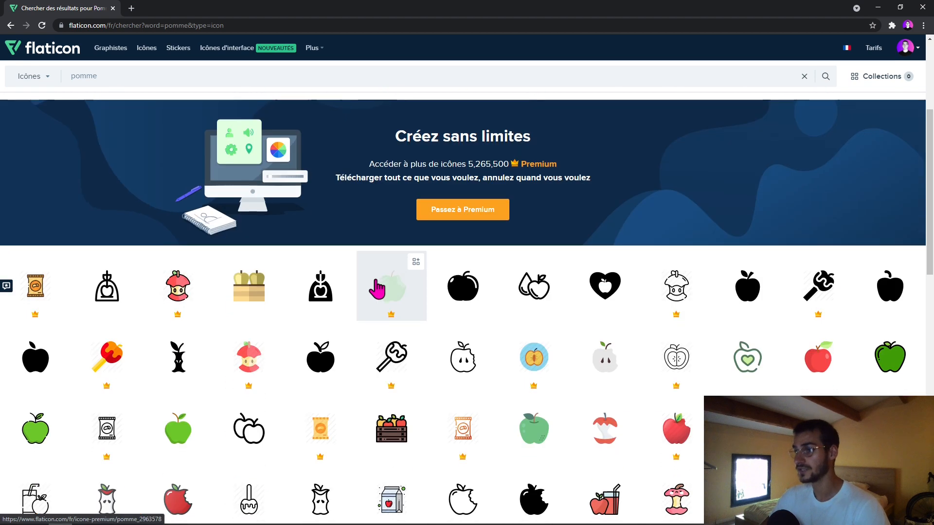
{"action": "scroll", "coordinate": [357, 282], "scroll_direction": "up", "scroll_amount": 8}
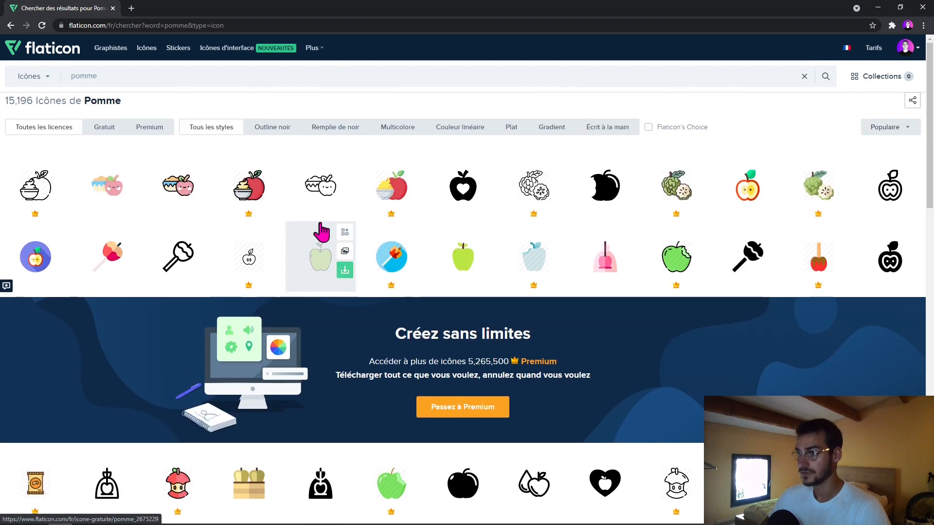
- Download the free green apple icon with the dark outline in SVG format, and close its detail view
{"action": "left_click", "coordinate": [314, 261]}
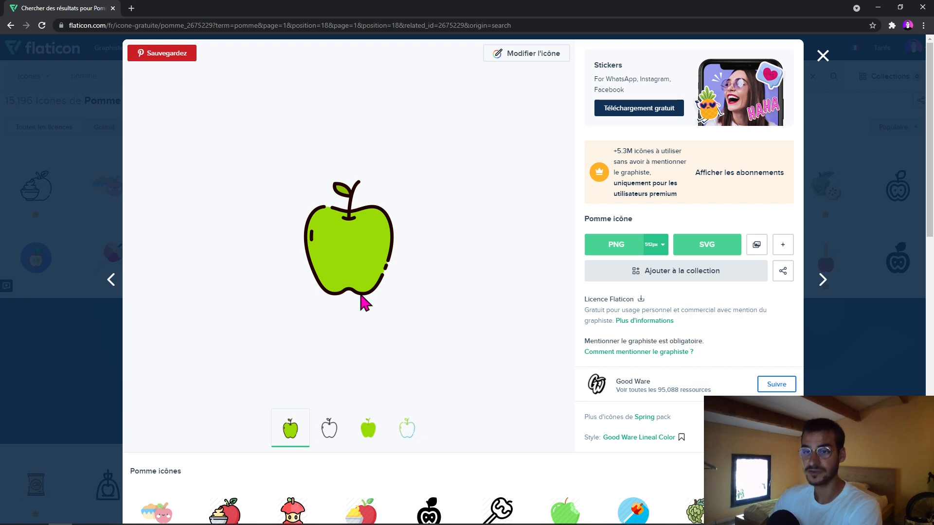
{"action": "left_click", "coordinate": [707, 254]}
{"action": "left_click", "coordinate": [545, 258]}
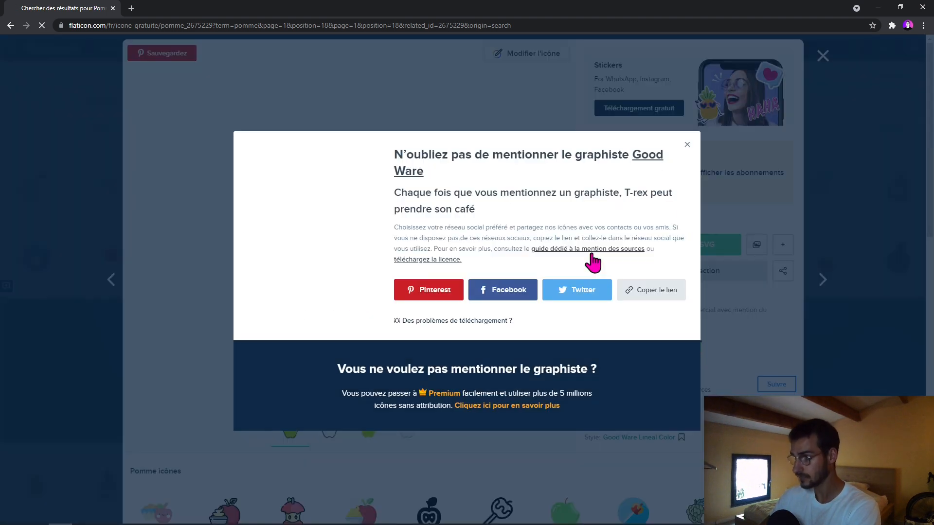
{"action": "left_click", "coordinate": [686, 142]}
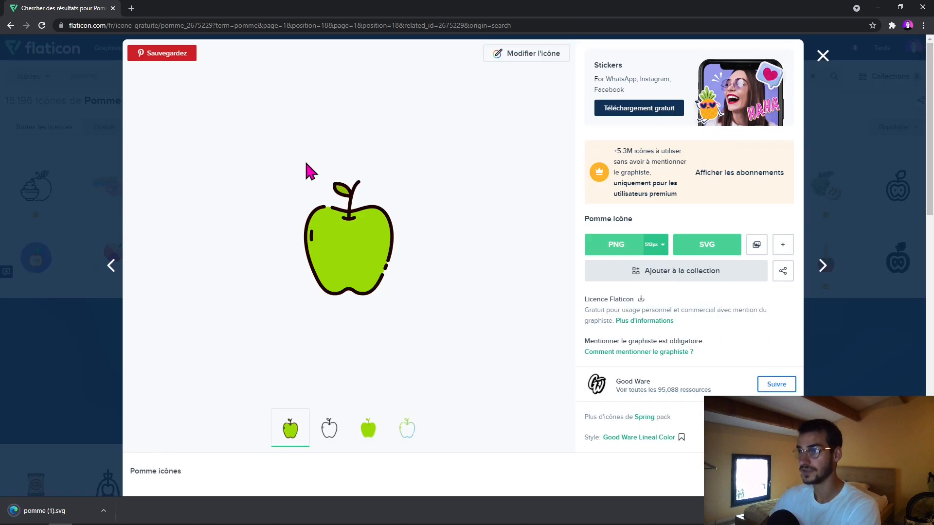
{"action": "left_click", "coordinate": [823, 56]}
- Search Flaticon for "Banane" and download the free two-banana icon in SVG format
{"action": "left_click", "coordinate": [197, 75]}
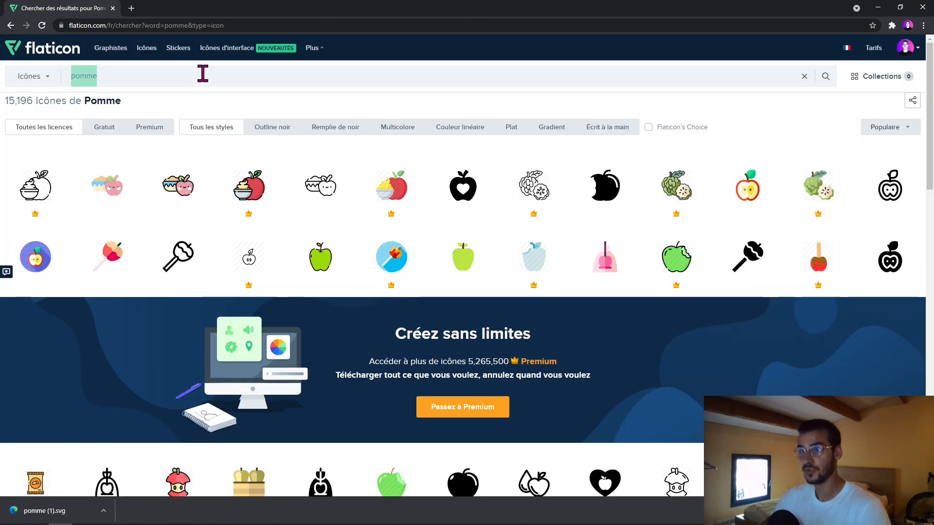
{"action": "type", "text": "Banane"}
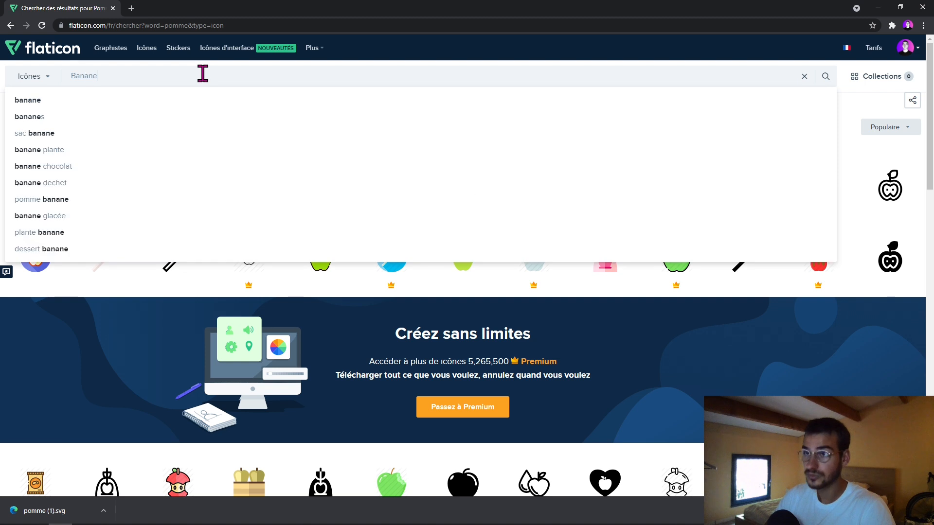
{"action": "key", "text": "Return"}
{"action": "left_click", "coordinate": [249, 186]}
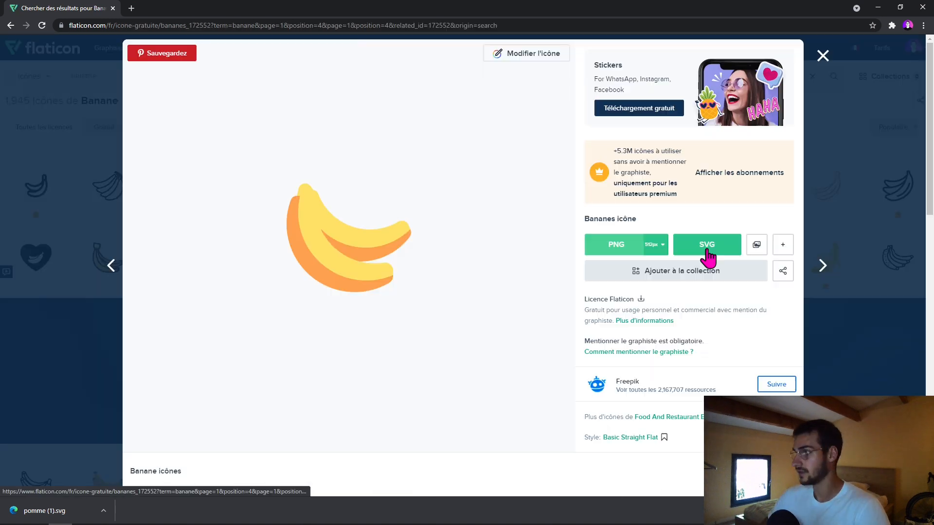
{"action": "left_click", "coordinate": [704, 249]}
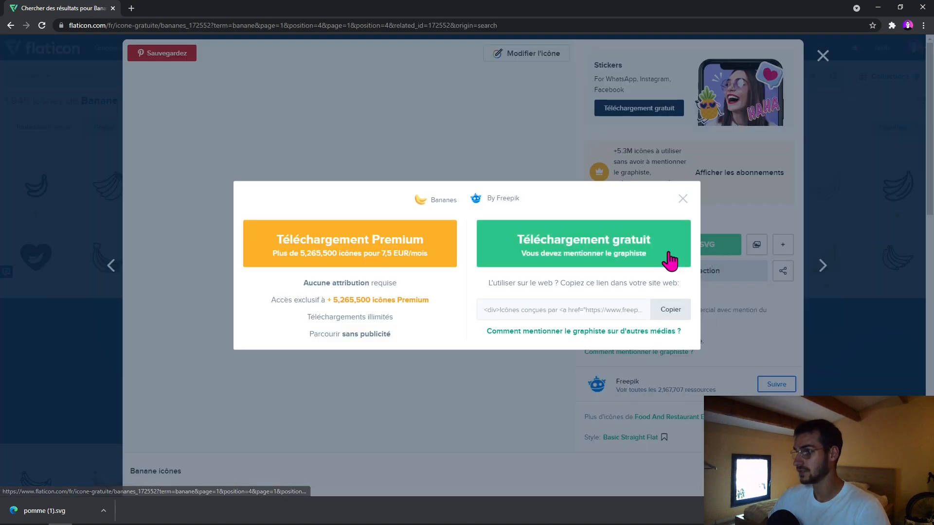
{"action": "left_click", "coordinate": [542, 246]}
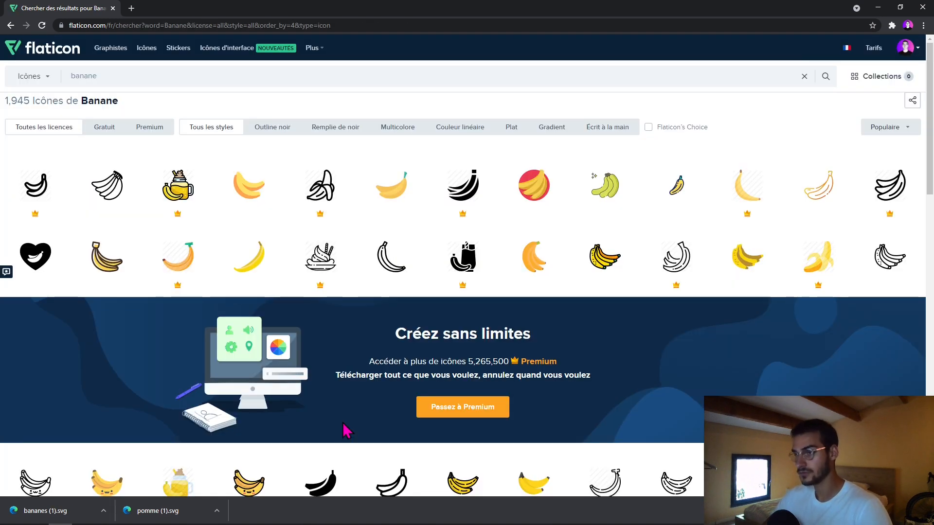
- Switch back to Power BI, open the chart's Mark Designer, and delete the default bar shape
{"action": "key", "text": "super+Tab"}
{"action": "key", "text": "super+Tab"}
{"action": "key", "text": "super+Tab"}
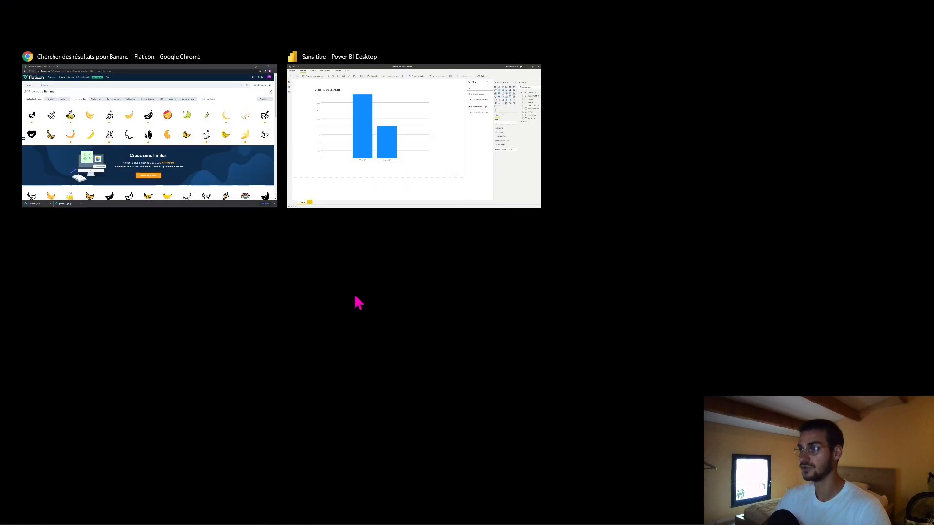
{"action": "key", "text": "super+Tab"}
{"action": "key", "text": "super+Tab"}
{"action": "left_click", "coordinate": [410, 181]}
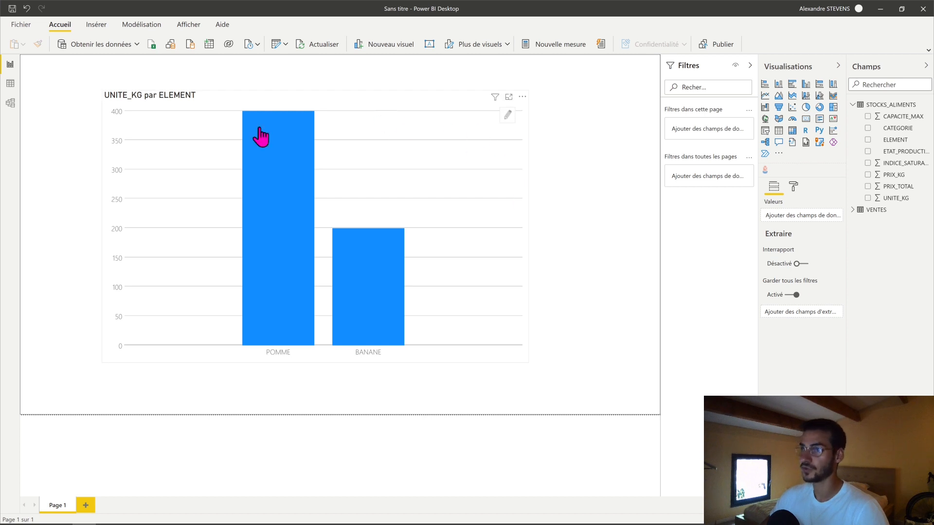
{"action": "left_click", "coordinate": [508, 118]}
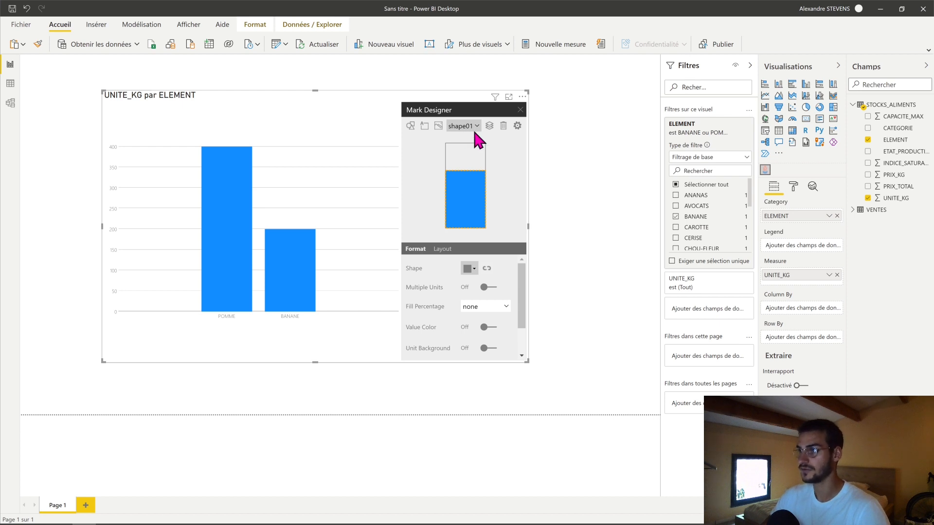
{"action": "left_click", "coordinate": [502, 125]}
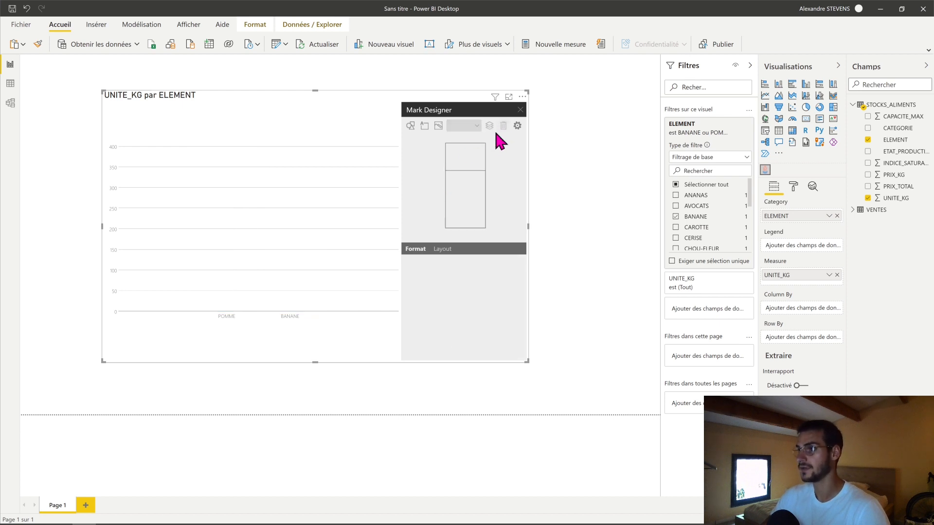
- Upload the bananes (1) image from the Téléchargements folder to the Mark Designer's image gallery
{"action": "left_click", "coordinate": [438, 126]}
{"action": "left_click", "coordinate": [382, 263]}
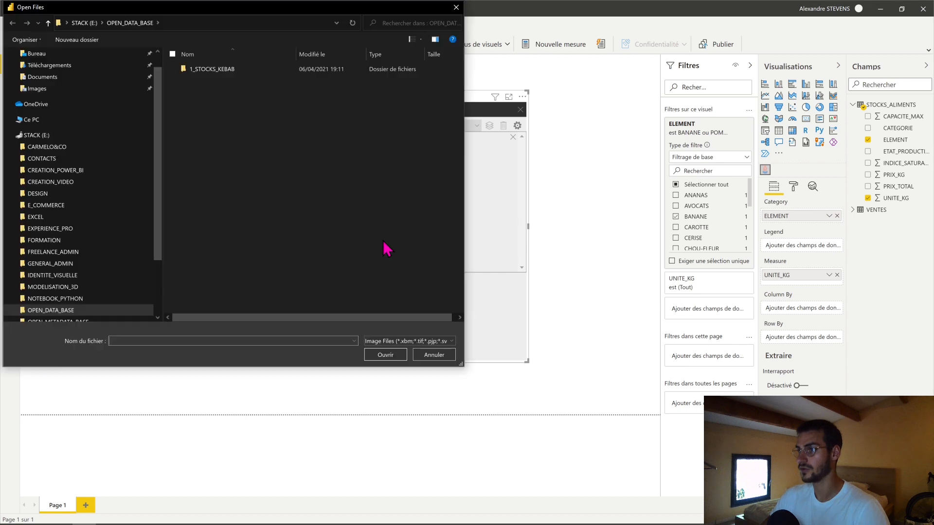
{"action": "scroll", "coordinate": [98, 243], "scroll_direction": "up", "scroll_amount": 3}
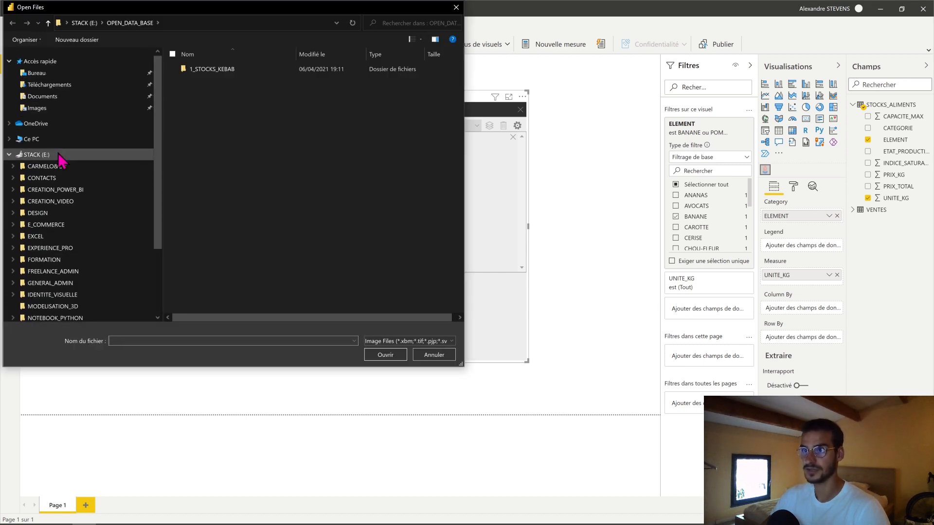
{"action": "left_click", "coordinate": [48, 84]}
{"action": "double_click", "coordinate": [246, 87]}
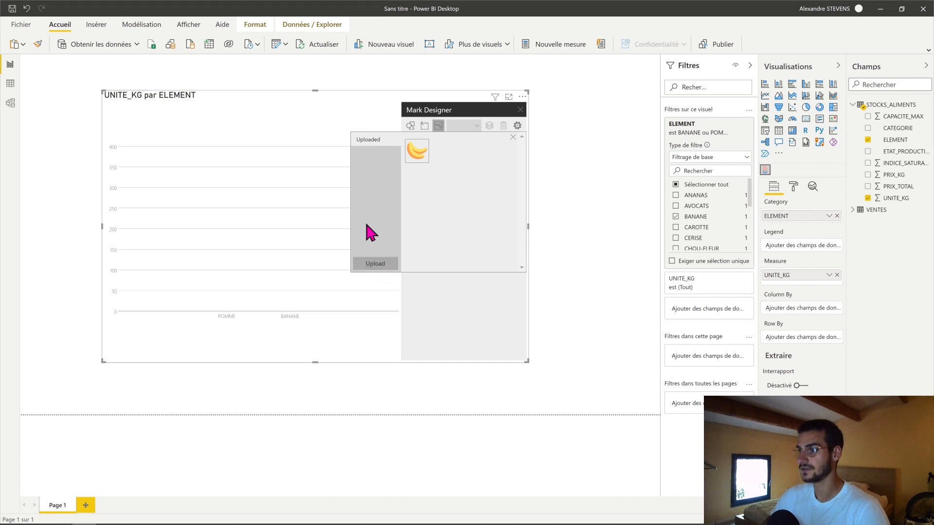
- Upload the pomme (1) image to the Mark Designer's gallery and close the gallery
{"action": "left_click", "coordinate": [375, 263]}
{"action": "left_click", "coordinate": [371, 113]}
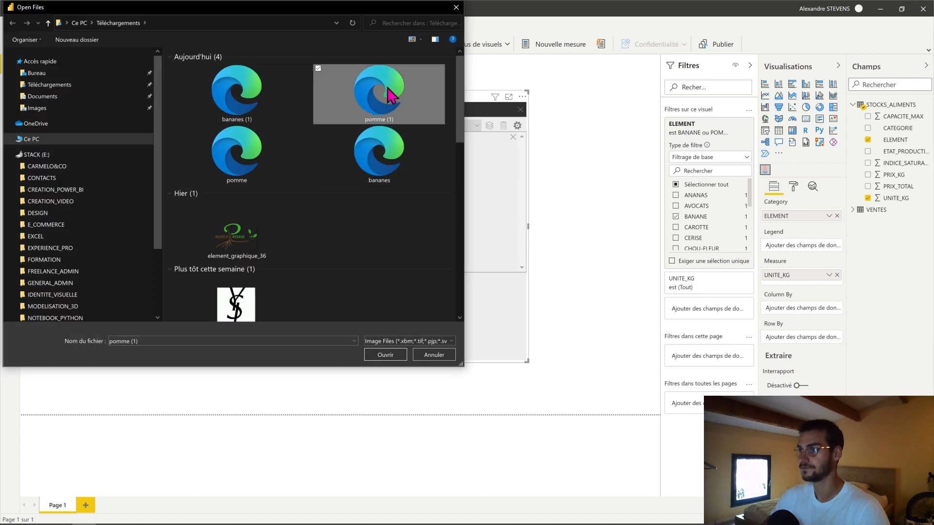
{"action": "double_click", "coordinate": [380, 107]}
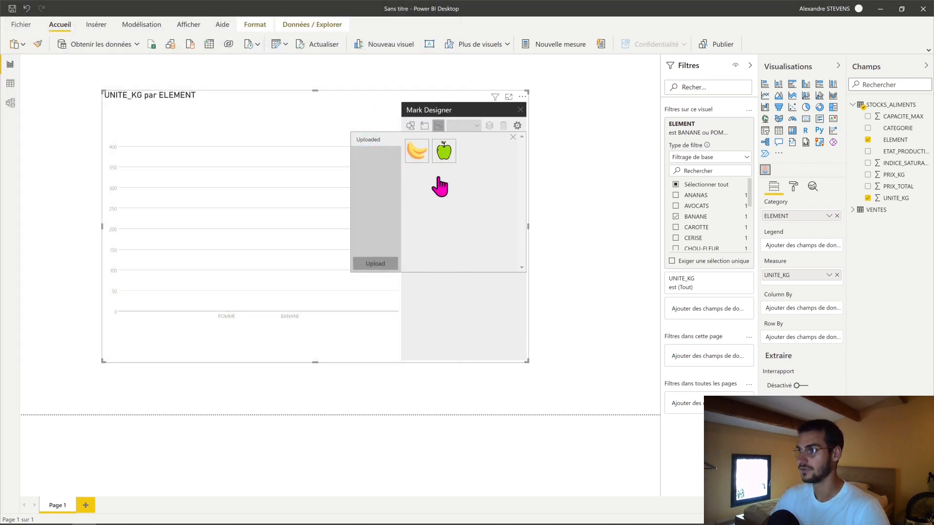
{"action": "left_click", "coordinate": [442, 311]}
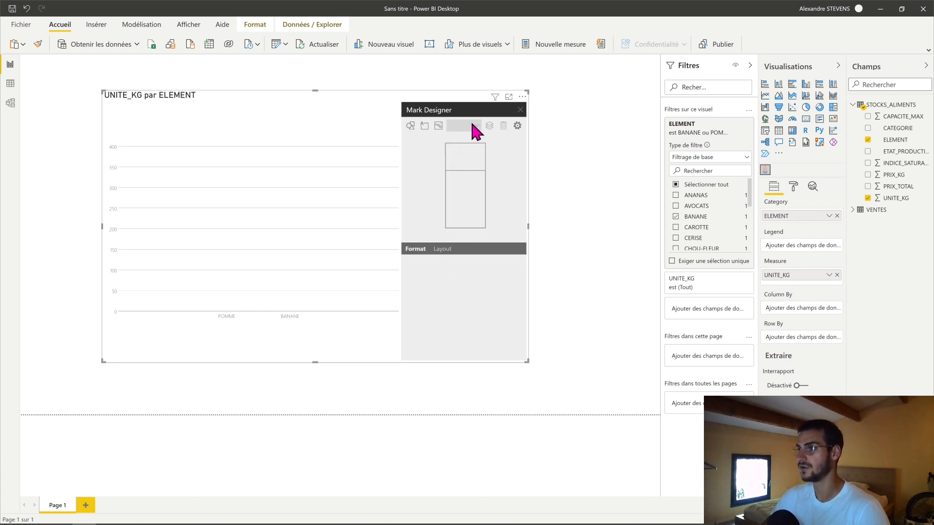
- Insert the uploaded banana image and the apple image as marks in the chart
{"action": "left_click", "coordinate": [438, 126]}
{"action": "left_click", "coordinate": [416, 153]}
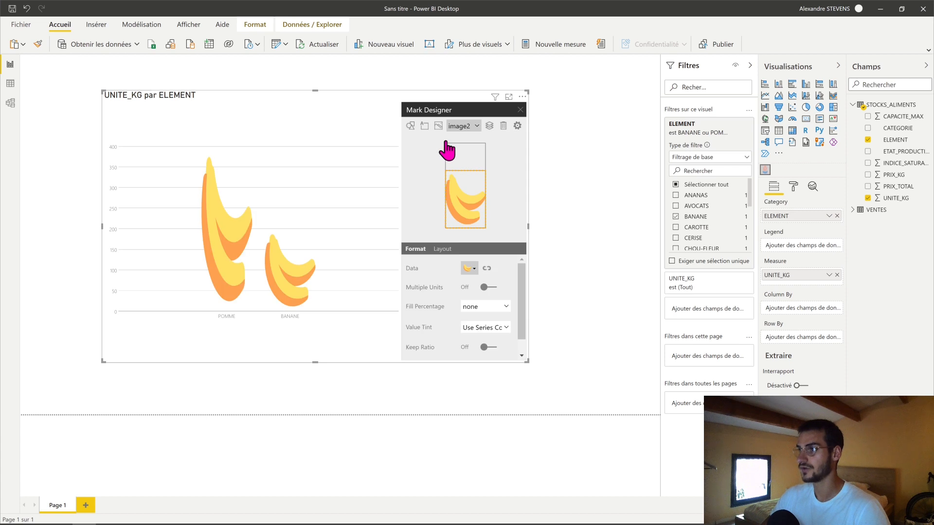
{"action": "left_click", "coordinate": [438, 126]}
{"action": "left_click", "coordinate": [445, 148]}
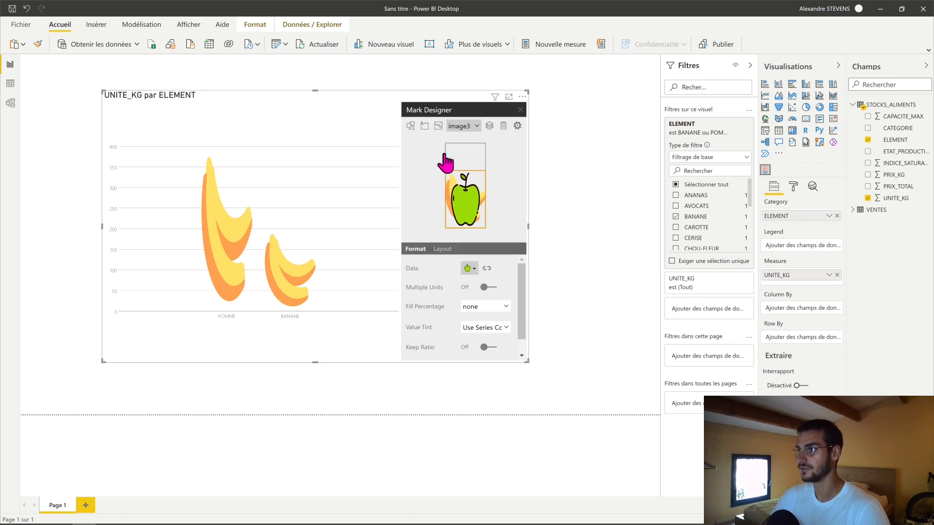
- Switch between the two image marks in the Mark Designer, ending with the banana mark image2 selected
{"action": "left_click", "coordinate": [471, 130]}
{"action": "left_click", "coordinate": [468, 146]}
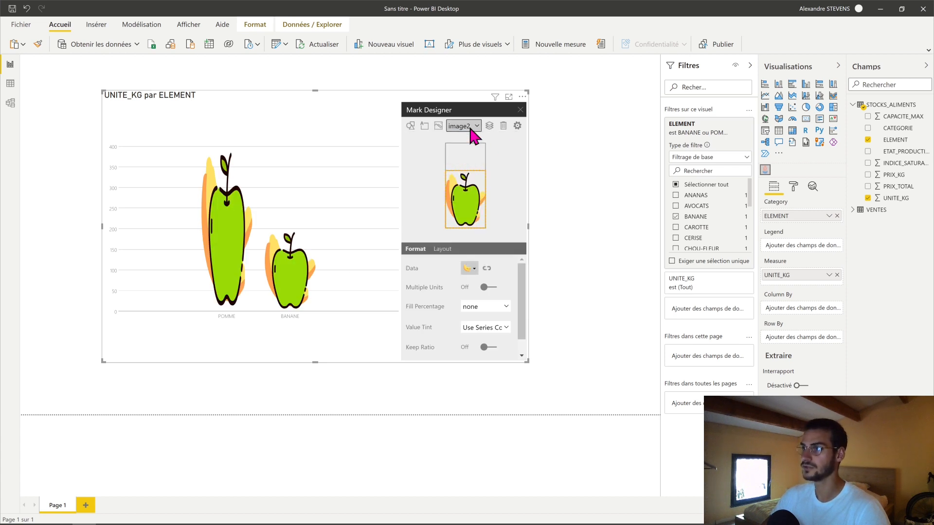
{"action": "left_click", "coordinate": [471, 127]}
{"action": "left_click", "coordinate": [469, 150]}
{"action": "left_click", "coordinate": [475, 124]}
{"action": "left_click", "coordinate": [464, 139]}
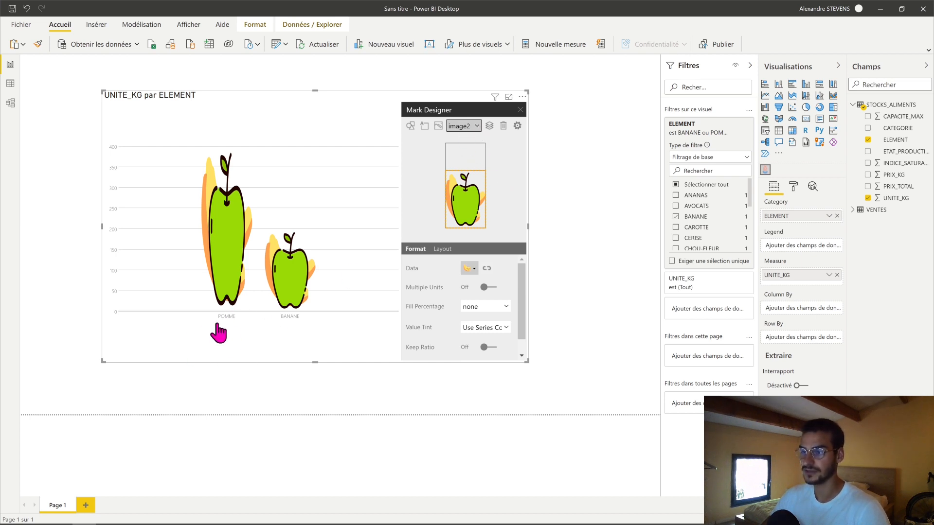
{"action": "mouse_move", "coordinate": [282, 239]}
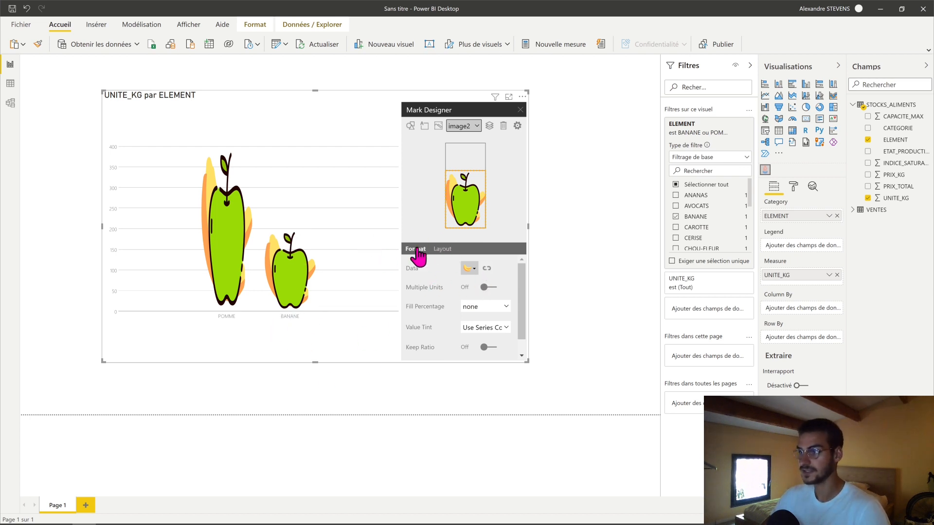
- Bind the image2 mark's data to the ELEMENT field, with the apple image for POMME and the banana image for BANANE, and apply it
{"action": "left_click", "coordinate": [486, 269]}
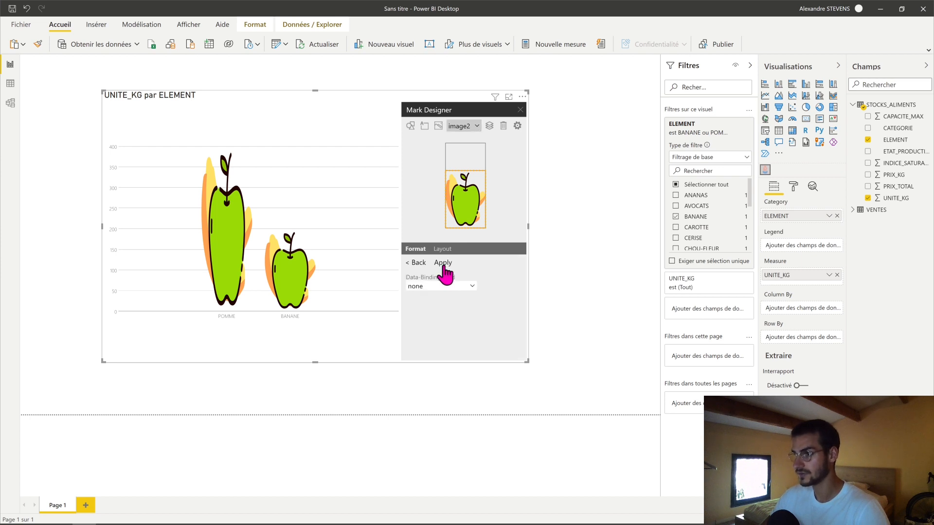
{"action": "left_click", "coordinate": [444, 286]}
{"action": "left_click", "coordinate": [468, 310]}
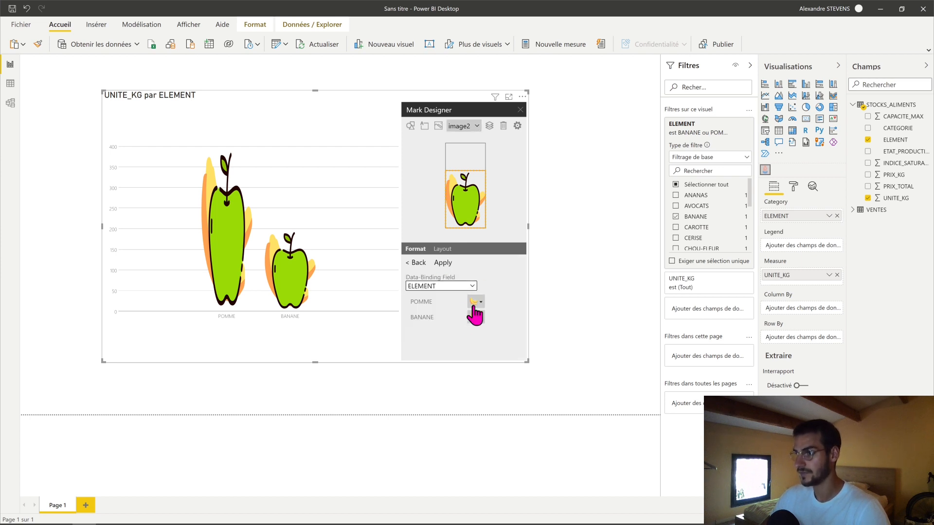
{"action": "left_click", "coordinate": [475, 305]}
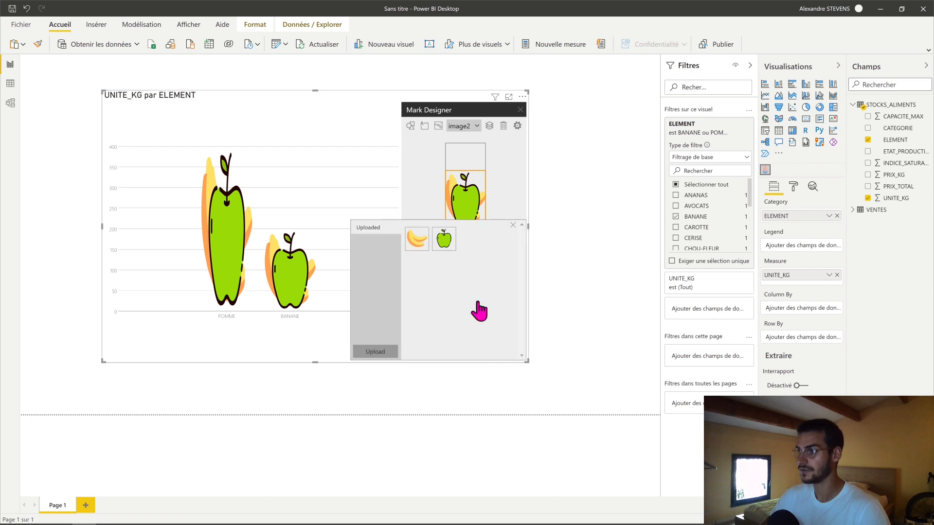
{"action": "left_click", "coordinate": [446, 248]}
{"action": "left_click", "coordinate": [475, 321]}
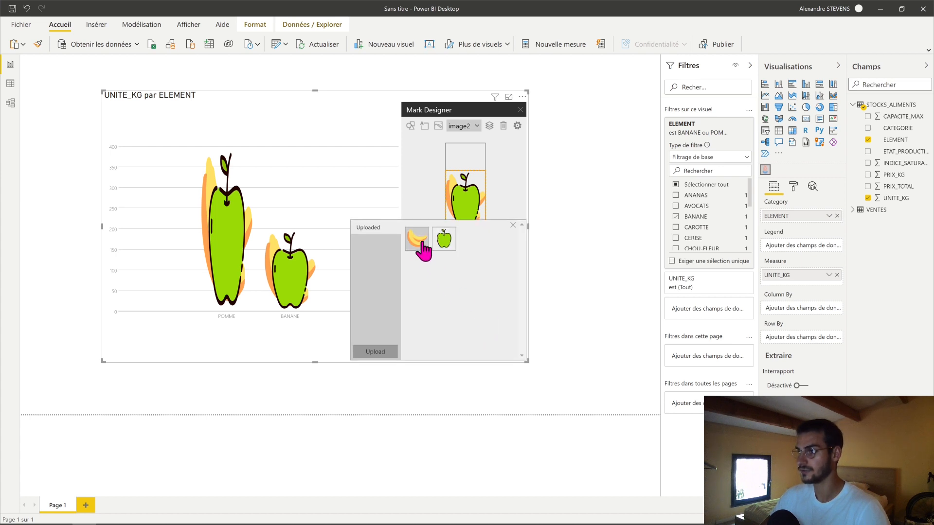
{"action": "left_click", "coordinate": [511, 226]}
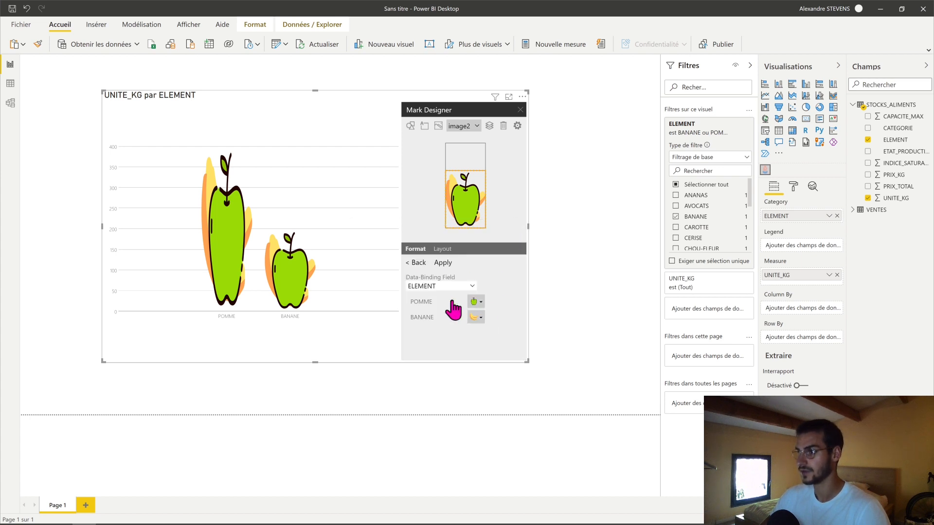
{"action": "left_click", "coordinate": [445, 264]}
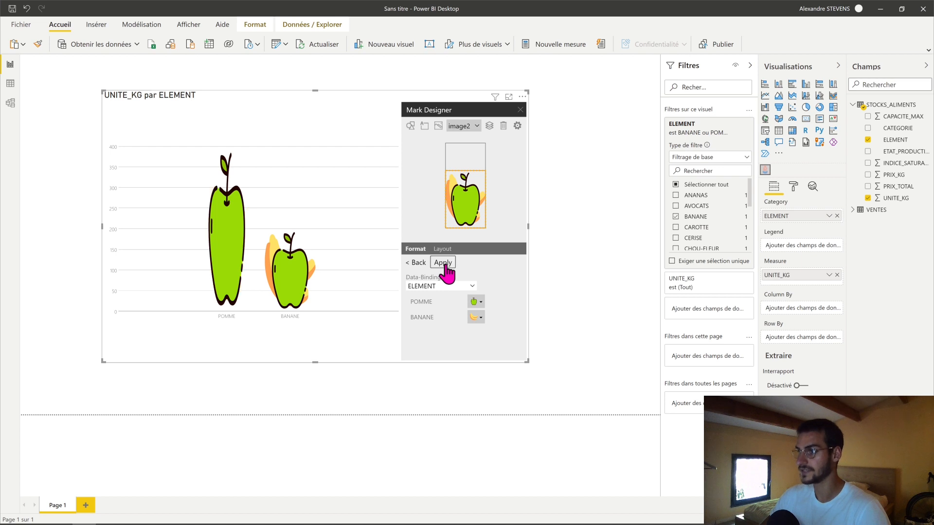
{"action": "left_click", "coordinate": [419, 262]}
- Bind the image3 mark to ELEMENT as well, using the apple for POMME and the banana for BANANE, and apply it
{"action": "left_click", "coordinate": [471, 128]}
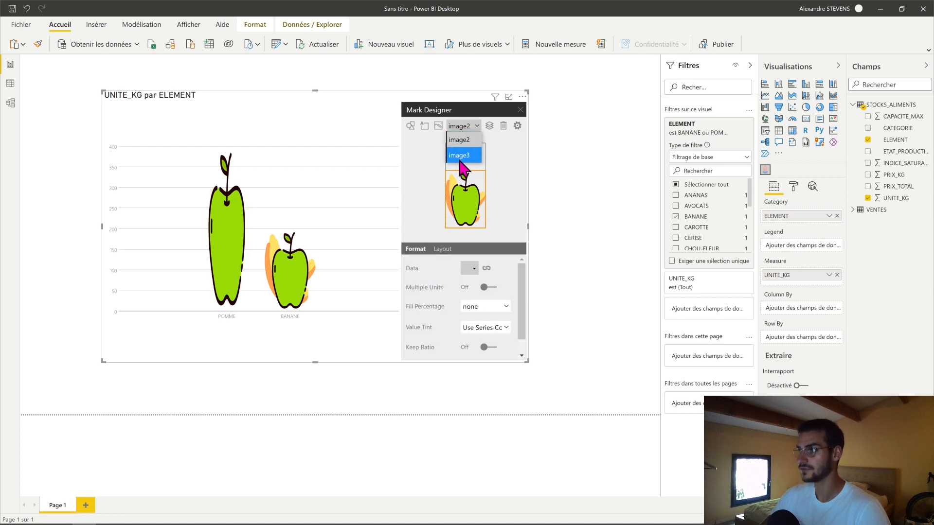
{"action": "left_click", "coordinate": [465, 153]}
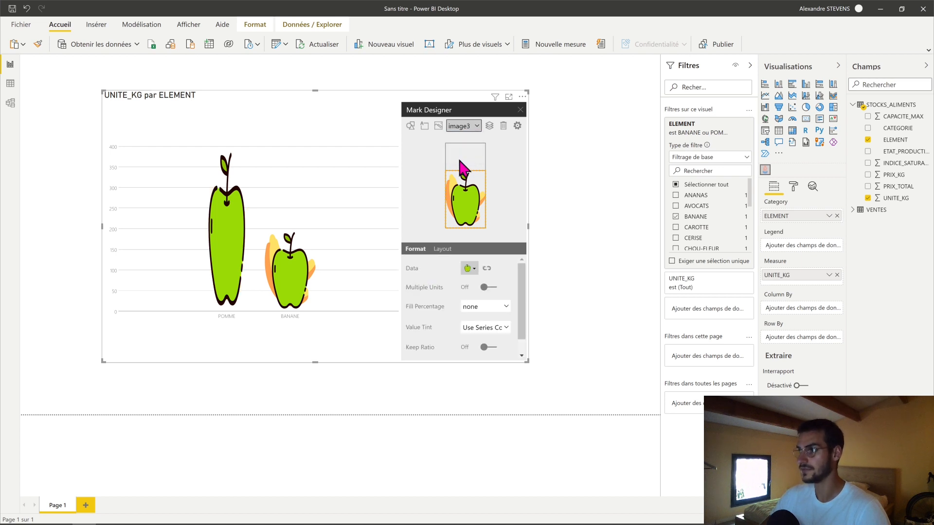
{"action": "left_click", "coordinate": [486, 268]}
{"action": "left_click", "coordinate": [434, 286]}
{"action": "left_click", "coordinate": [435, 317]}
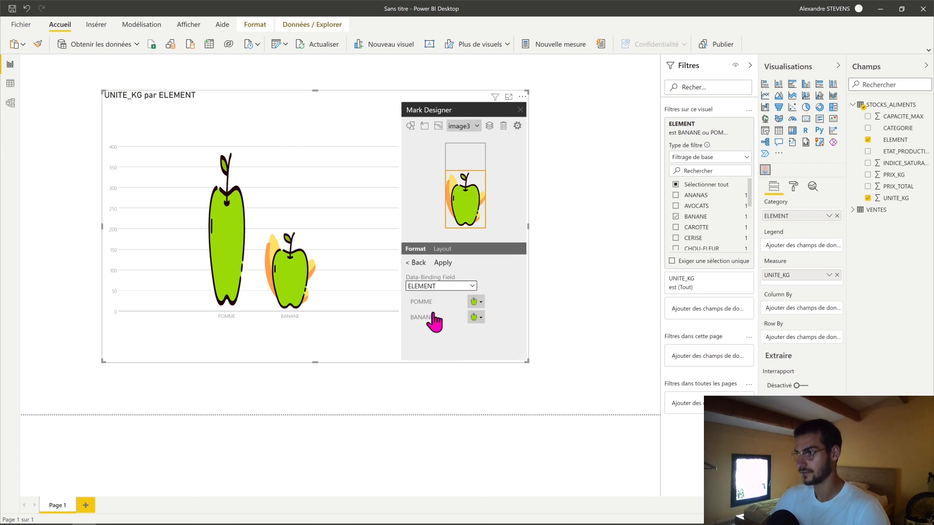
{"action": "left_click", "coordinate": [478, 313]}
{"action": "left_click", "coordinate": [443, 239]}
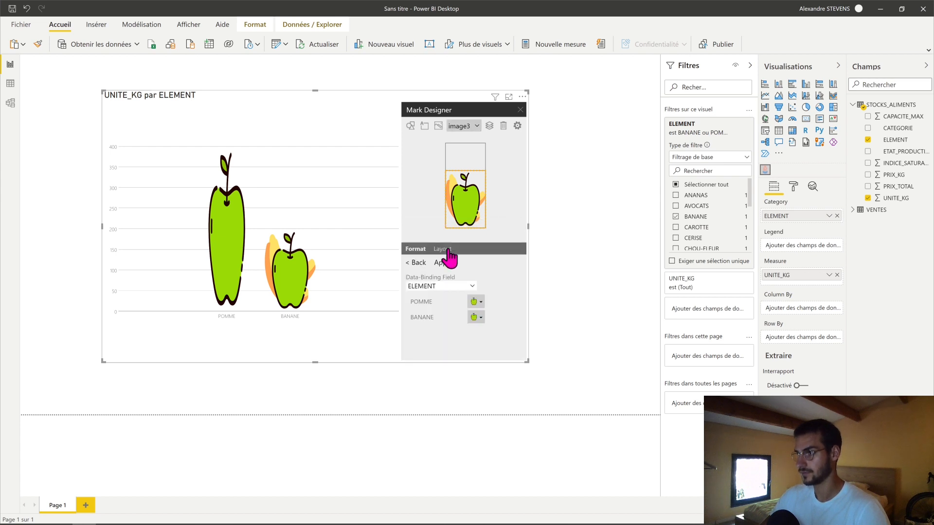
{"action": "left_click", "coordinate": [476, 317]}
{"action": "left_click", "coordinate": [417, 238]}
{"action": "left_click", "coordinate": [440, 263]}
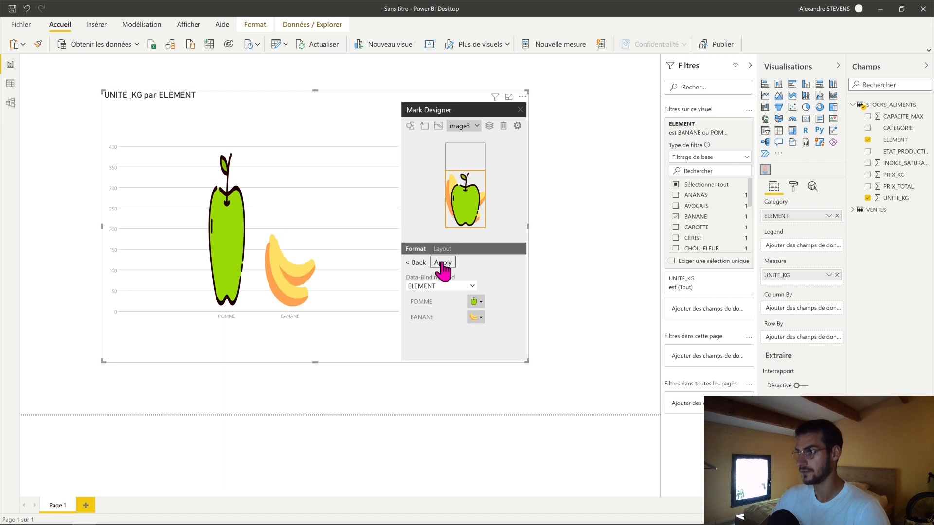
{"action": "left_click", "coordinate": [417, 263]}
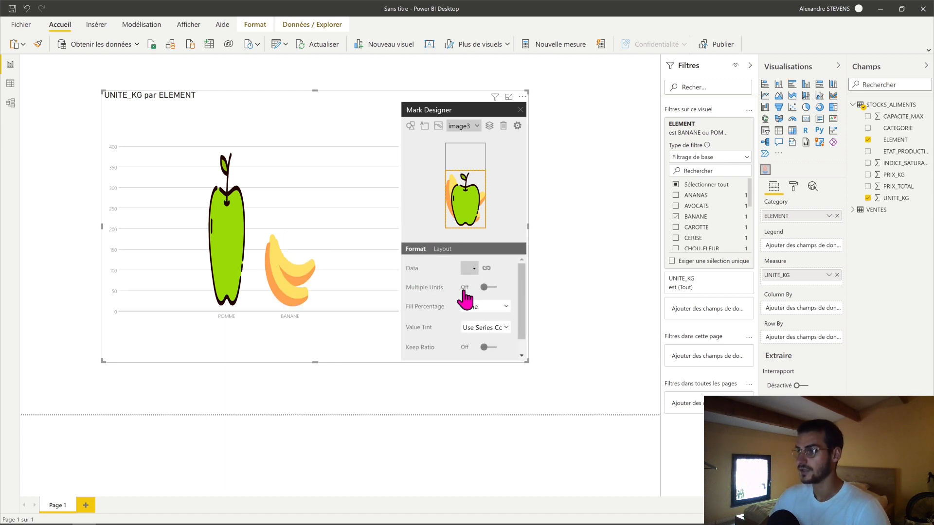
- Select the image2 mark and enlarge the whole visual in width and height on the report page
{"action": "scroll", "coordinate": [467, 302], "scroll_direction": "down", "scroll_amount": 1}
{"action": "left_click", "coordinate": [473, 126]}
{"action": "left_click", "coordinate": [475, 156]}
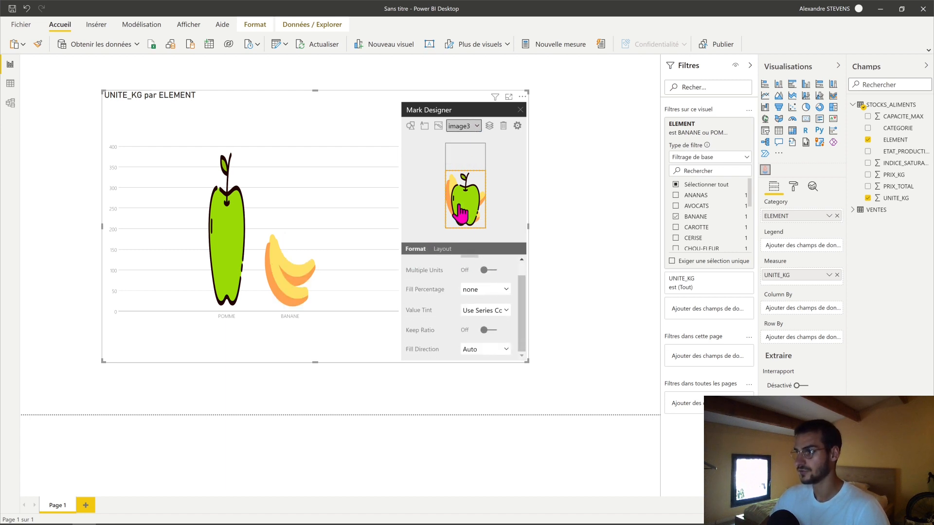
{"action": "left_click", "coordinate": [470, 127]}
{"action": "left_click", "coordinate": [473, 142]}
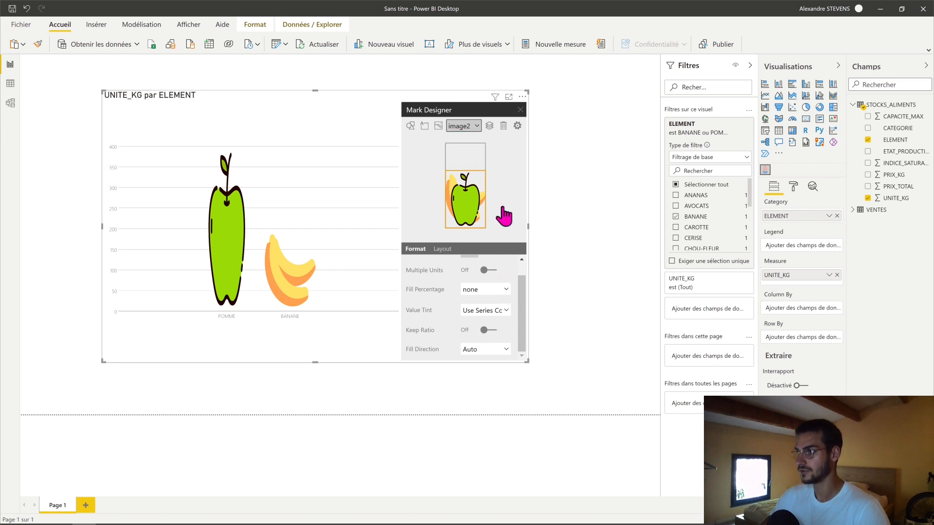
{"action": "left_click_drag", "start_coordinate": [527, 361], "coordinate": [615, 409]}
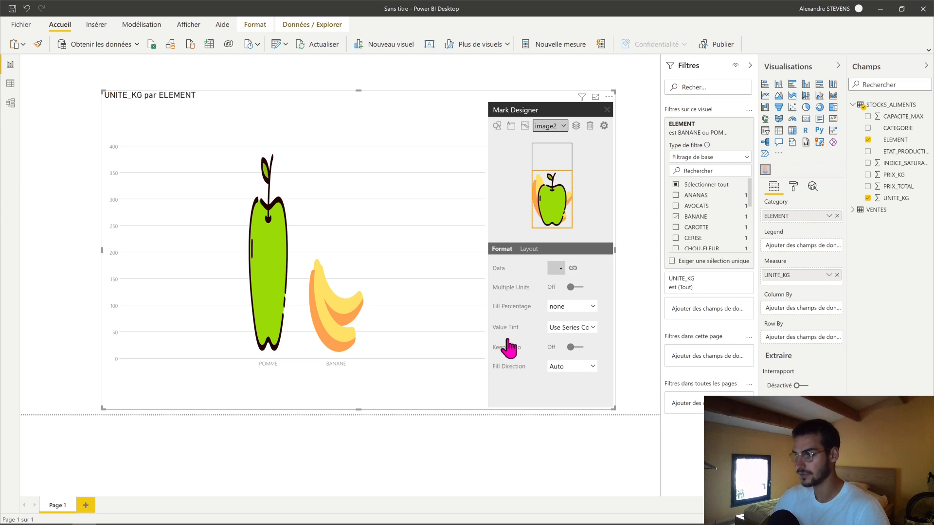
- Turn on Keep Ratio for both the image2 and image3 marks
{"action": "left_click", "coordinate": [572, 347]}
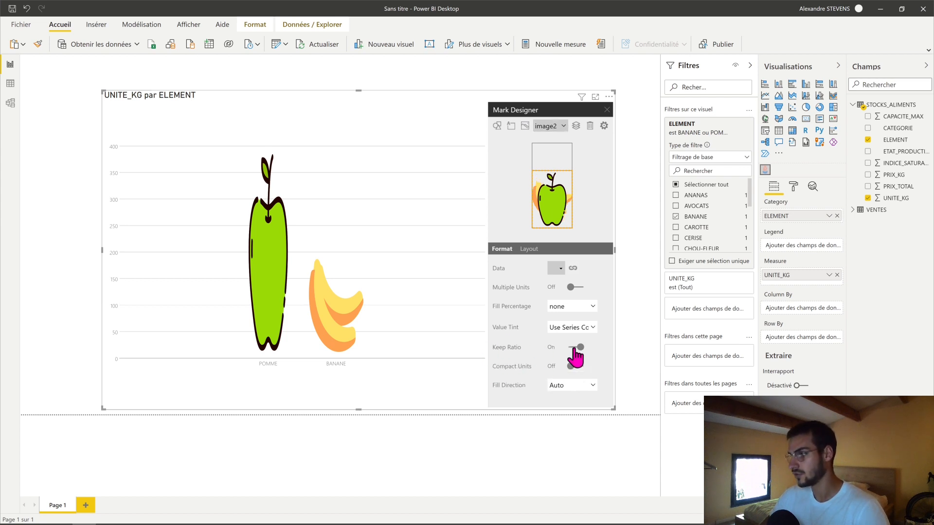
{"action": "mouse_move", "coordinate": [334, 302]}
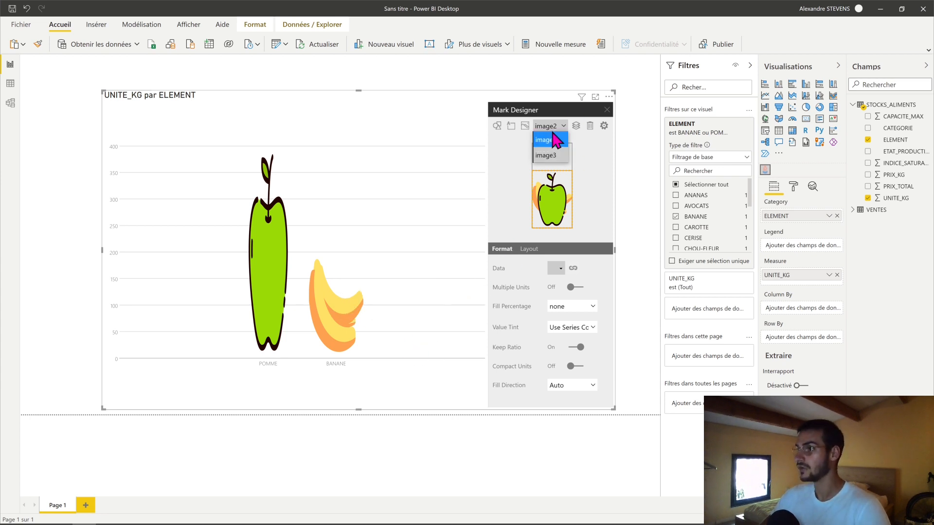
{"action": "left_click", "coordinate": [552, 155]}
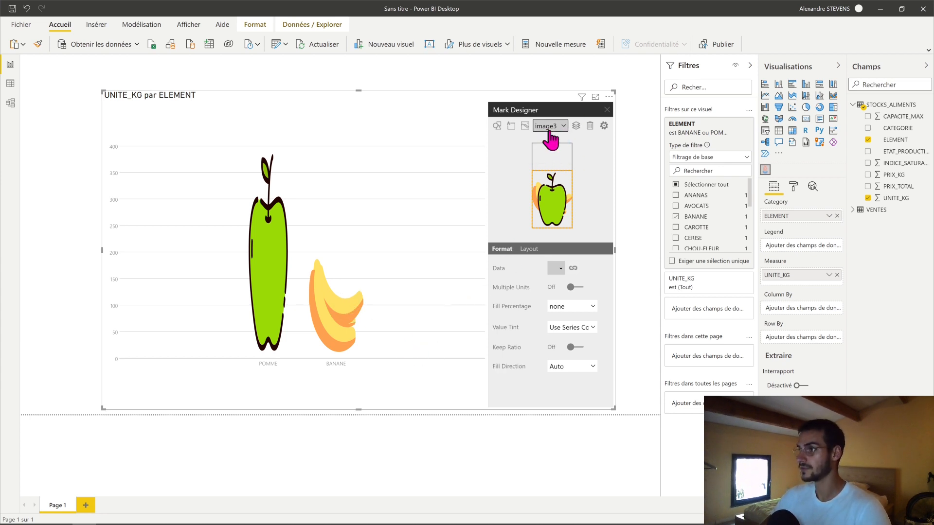
{"action": "left_click", "coordinate": [572, 347]}
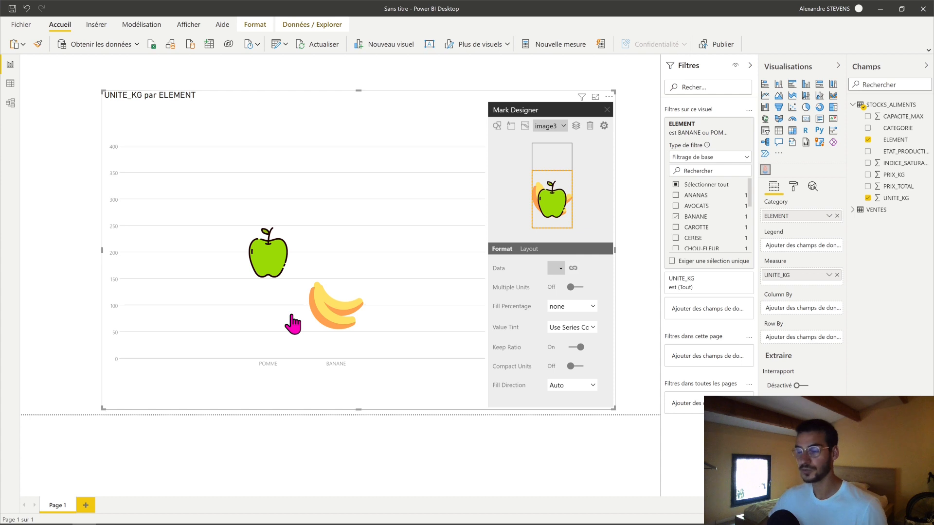
- Set the layout of both the image3 and image2 marks to be bound to Outer
{"action": "left_click", "coordinate": [530, 249]}
{"action": "left_click", "coordinate": [549, 268]}
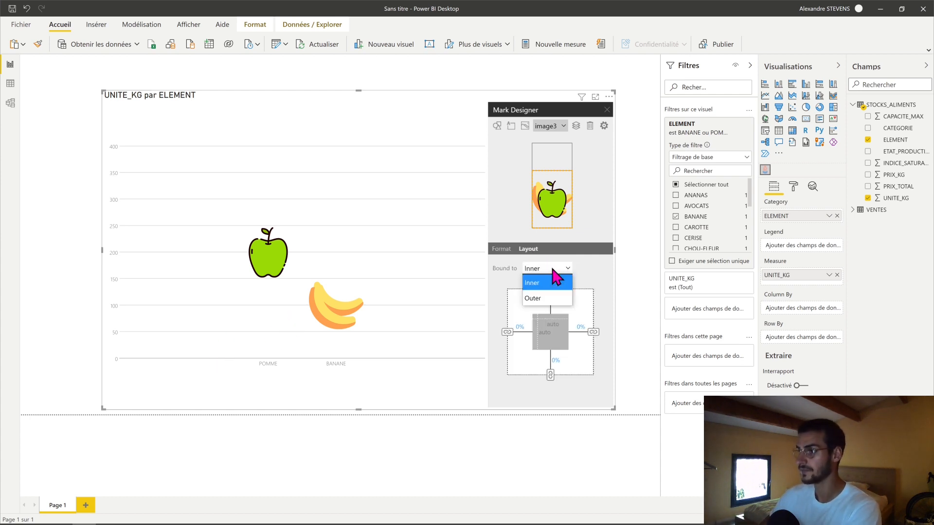
{"action": "left_click", "coordinate": [541, 291]}
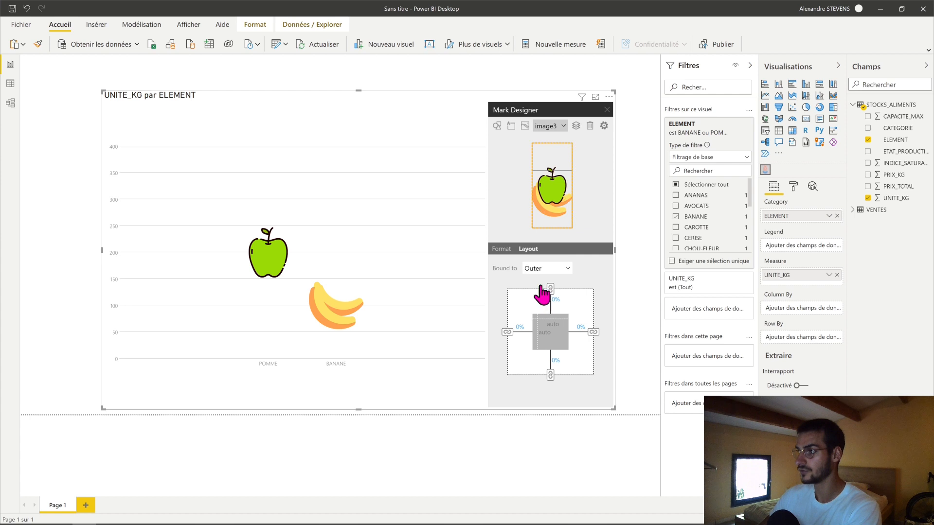
{"action": "left_click", "coordinate": [502, 249]}
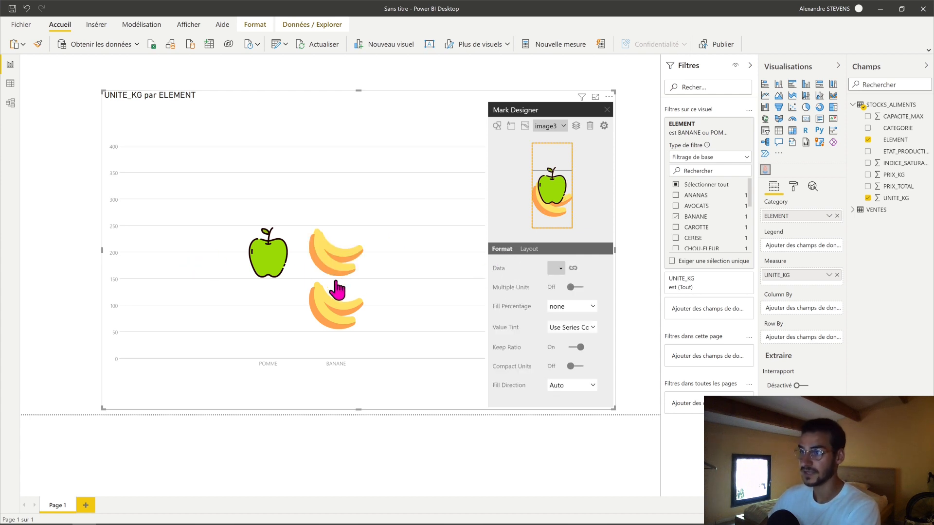
{"action": "left_click", "coordinate": [528, 249]}
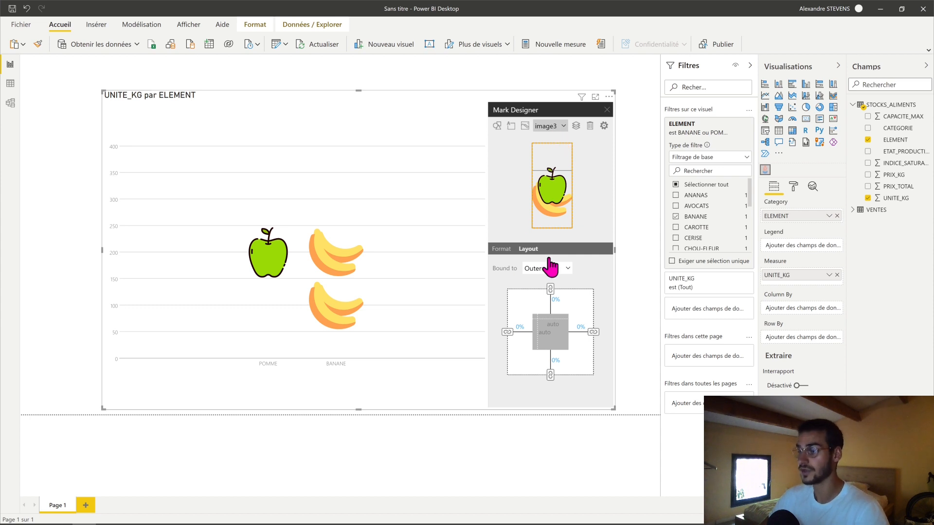
{"action": "left_click", "coordinate": [561, 127]}
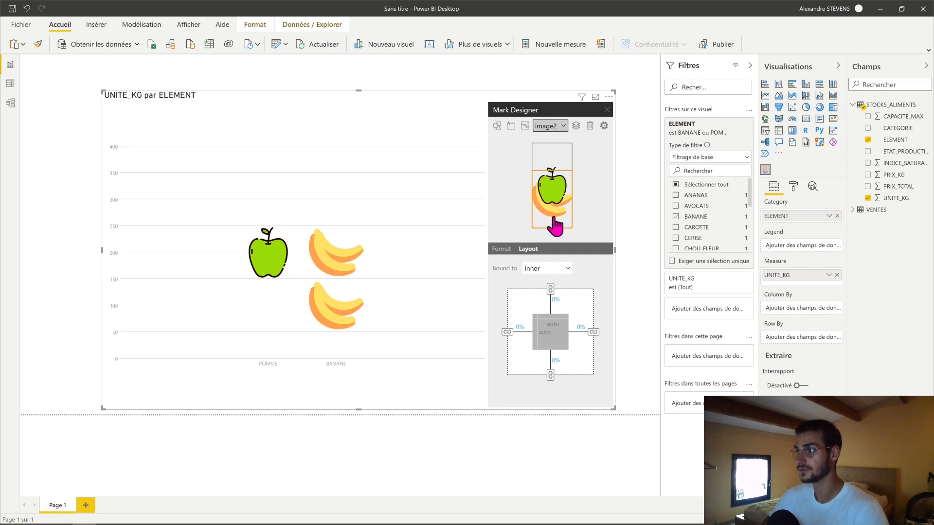
{"action": "left_click", "coordinate": [538, 267]}
{"action": "left_click", "coordinate": [538, 296]}
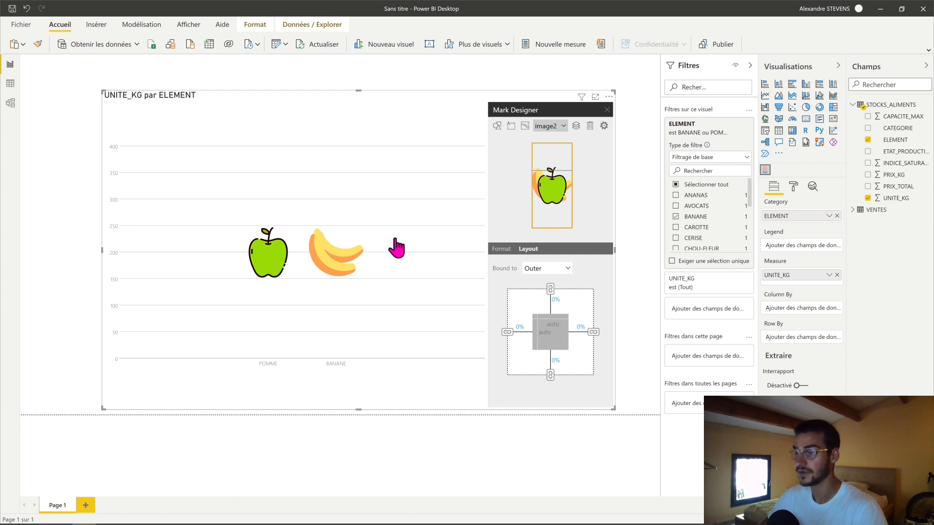
{"action": "left_click", "coordinate": [501, 249]}
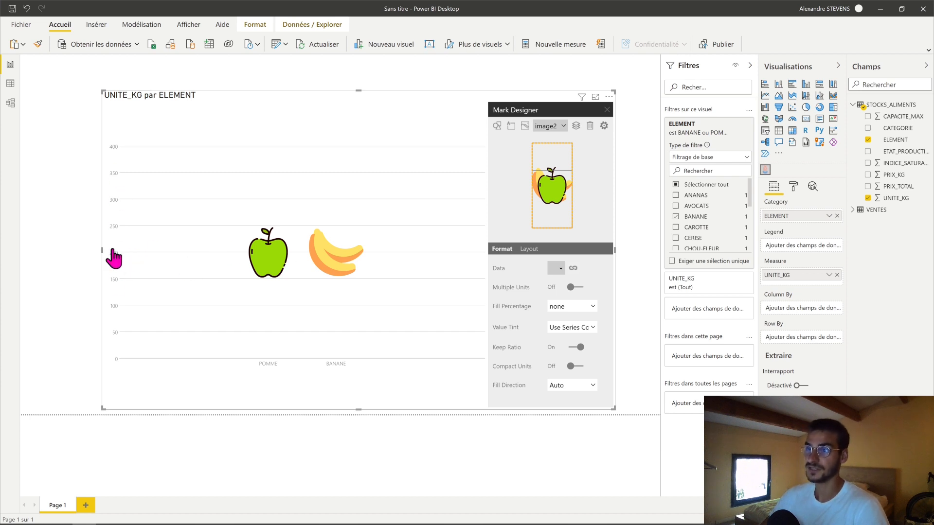
{"action": "left_click", "coordinate": [559, 130]}
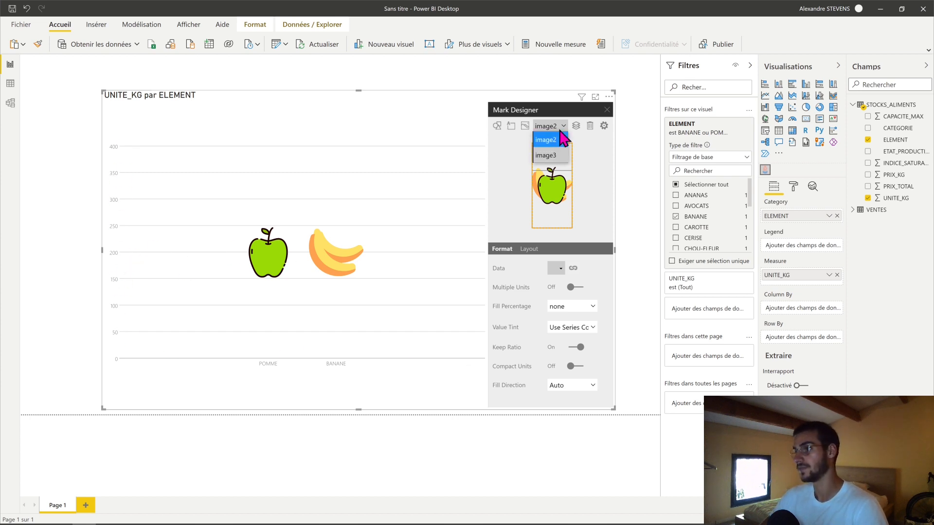
{"action": "left_click", "coordinate": [580, 153]}
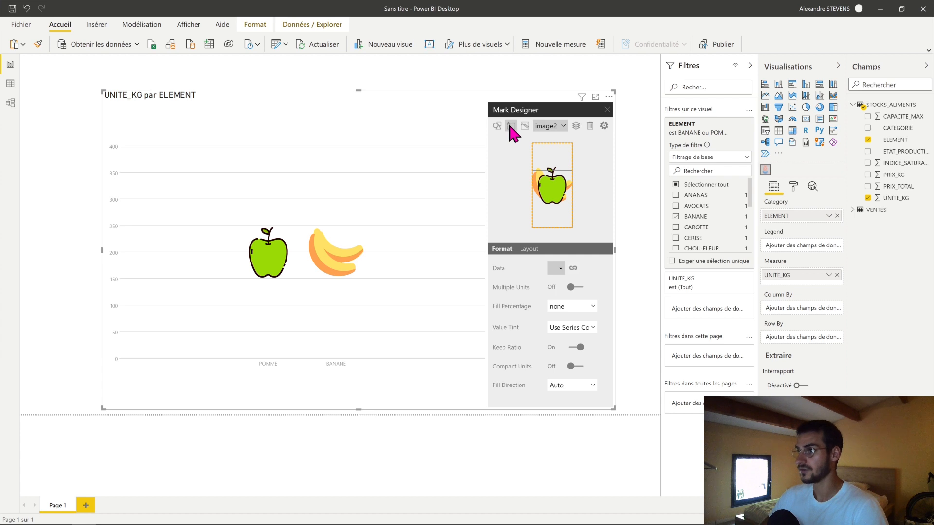
- Insert a text mark and bind its text to the UNITE_KG field with 0 decimal places
{"action": "left_click", "coordinate": [510, 126]}
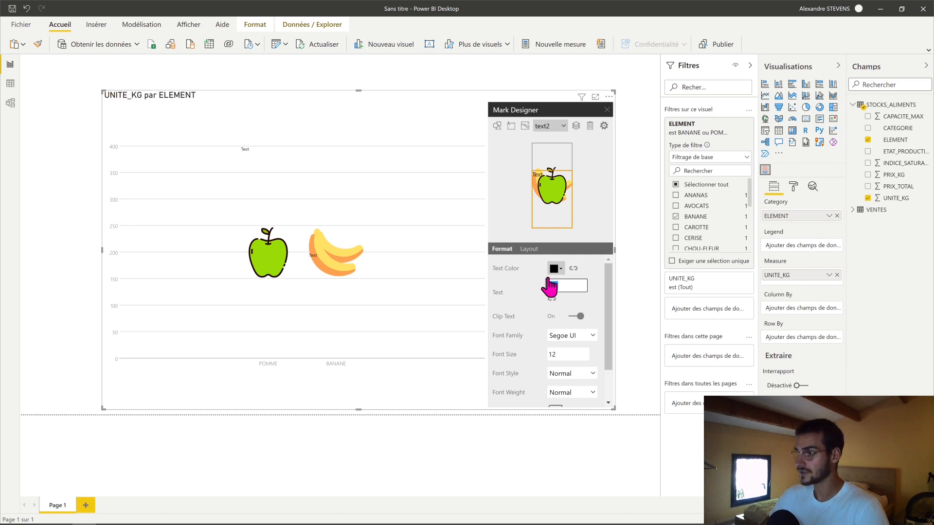
{"action": "left_click", "coordinate": [552, 300]}
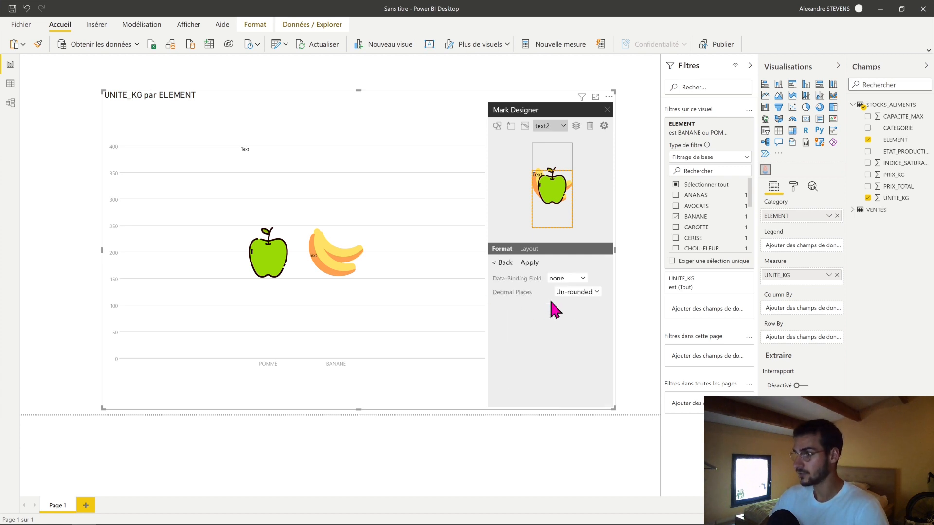
{"action": "left_click", "coordinate": [587, 292]}
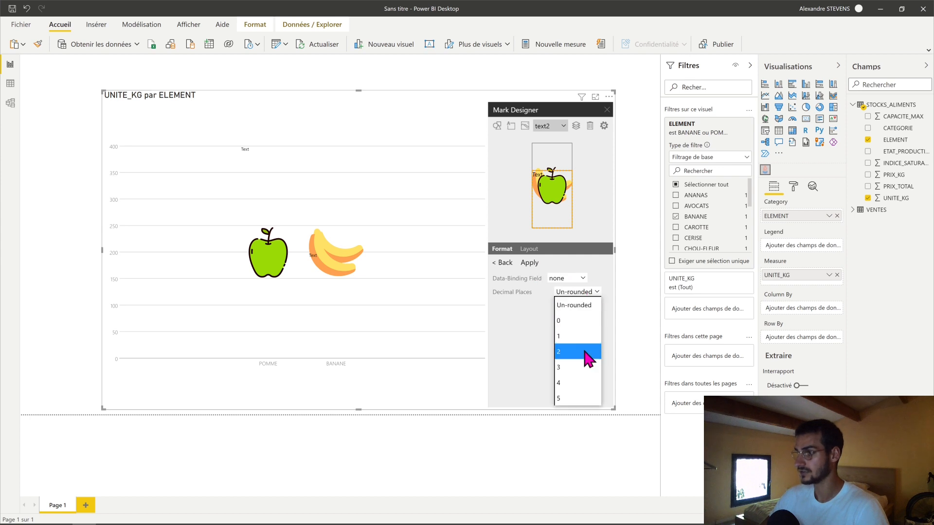
{"action": "left_click", "coordinate": [586, 286]}
{"action": "left_click", "coordinate": [583, 280]}
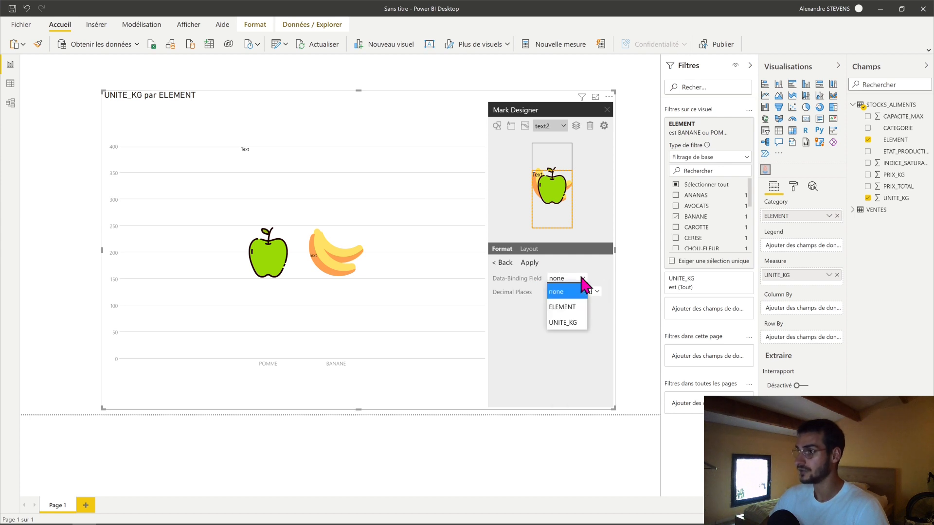
{"action": "left_click", "coordinate": [572, 326]}
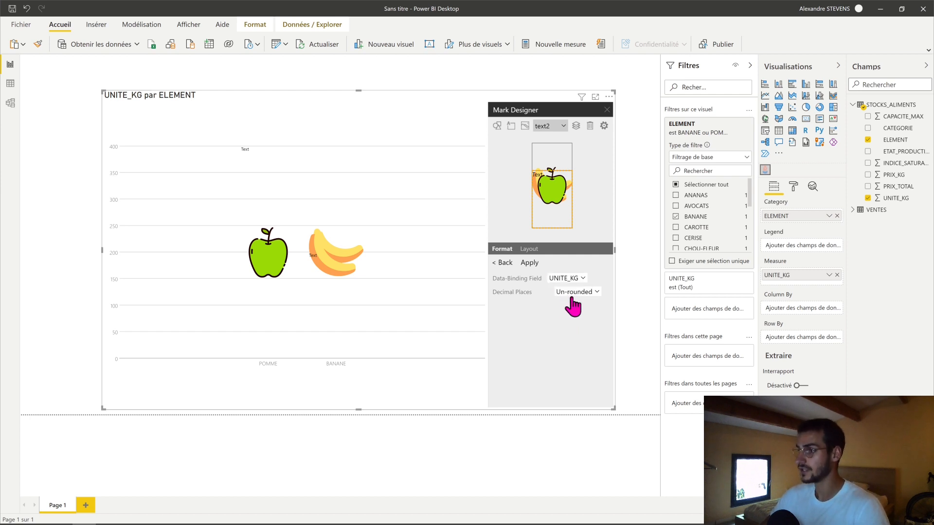
{"action": "left_click", "coordinate": [581, 292]}
{"action": "left_click", "coordinate": [586, 320]}
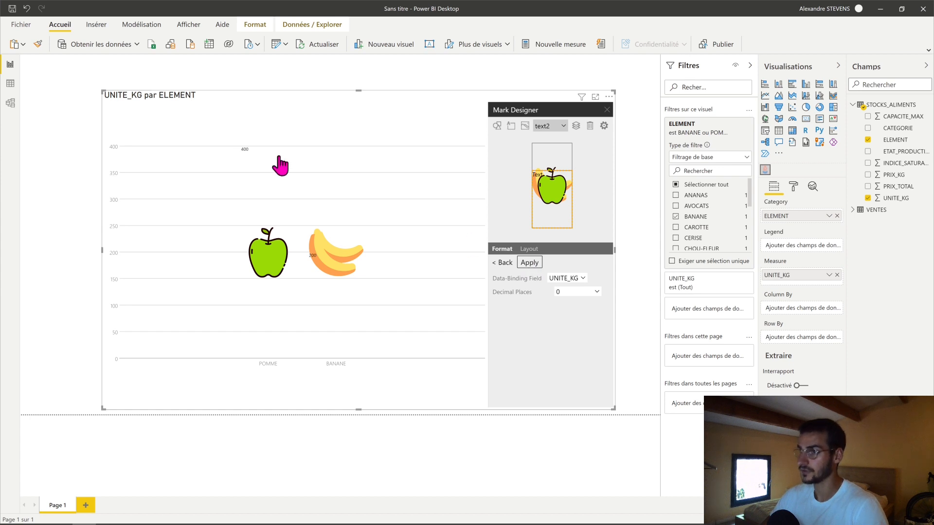
{"action": "left_click", "coordinate": [503, 263]}
- Format the text mark with font size 20, font family Segoe (Bold), Normal style and Bold weight
{"action": "double_click", "coordinate": [564, 354]}
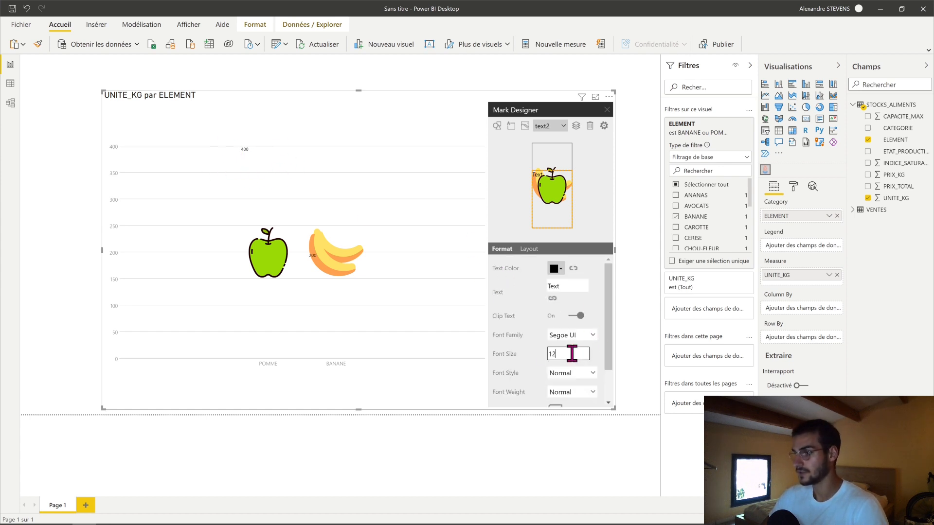
{"action": "type", "text": "20"}
{"action": "left_click", "coordinate": [592, 335]}
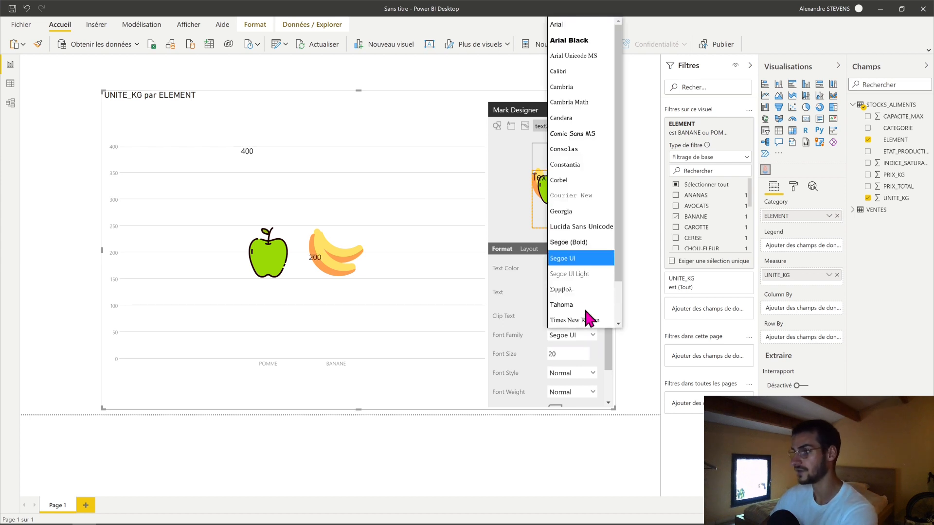
{"action": "left_click", "coordinate": [581, 267]}
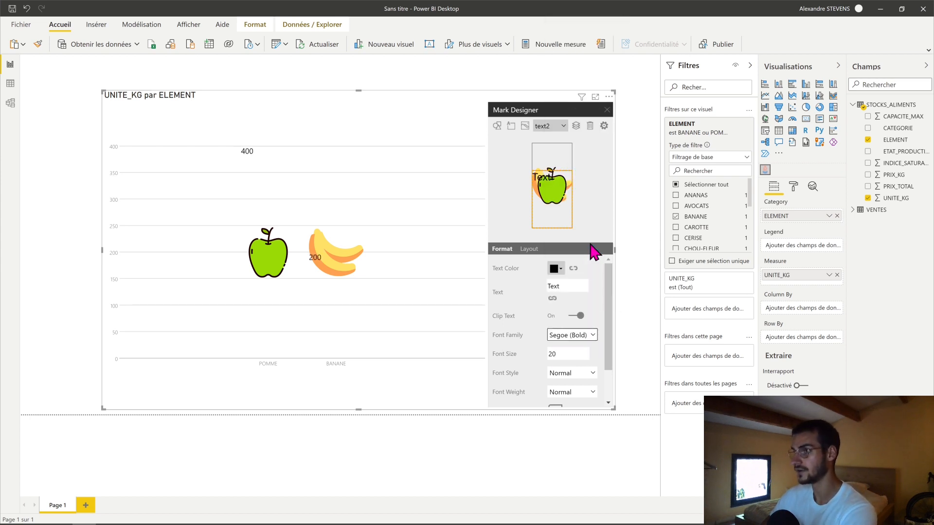
{"action": "left_click", "coordinate": [585, 373]}
{"action": "left_click", "coordinate": [584, 387]}
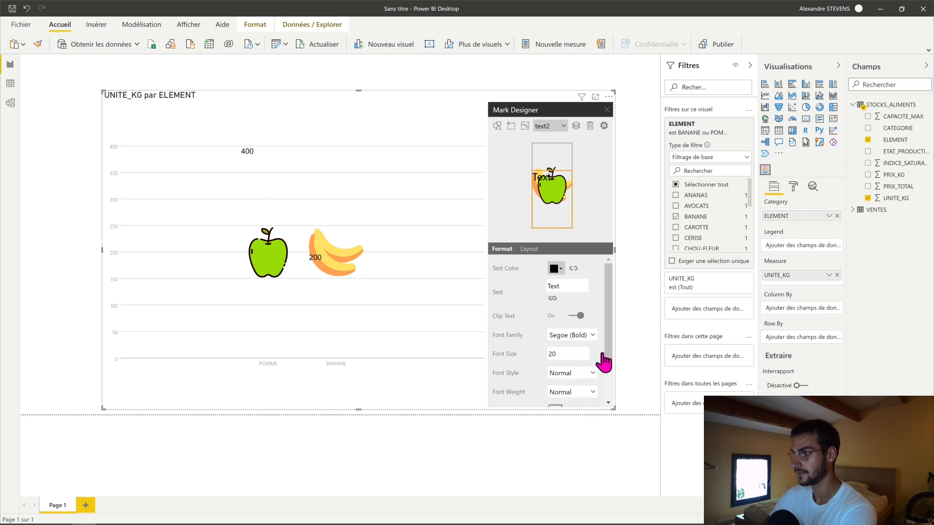
{"action": "scroll", "coordinate": [607, 375], "scroll_direction": "down", "scroll_amount": 1}
{"action": "left_click", "coordinate": [589, 352]}
{"action": "left_click", "coordinate": [573, 382]}
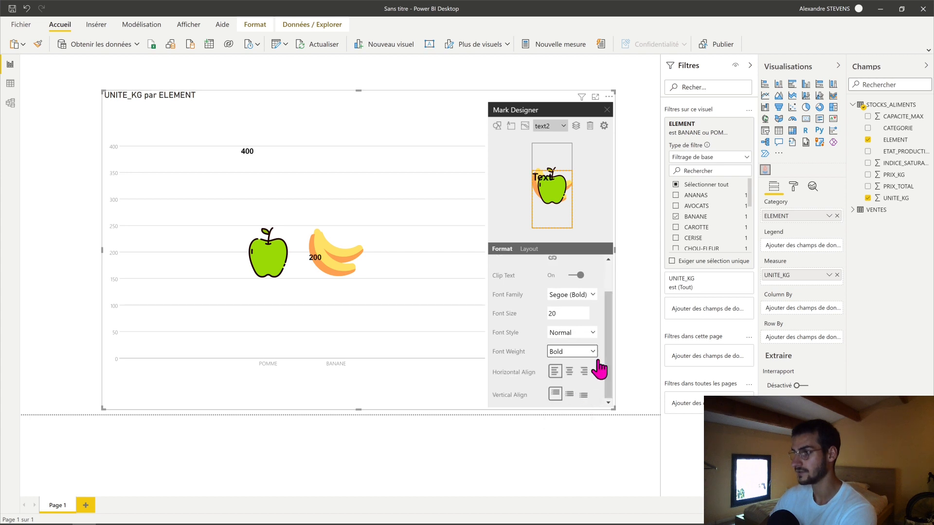
{"action": "scroll", "coordinate": [595, 372], "scroll_direction": "up", "scroll_amount": 1}
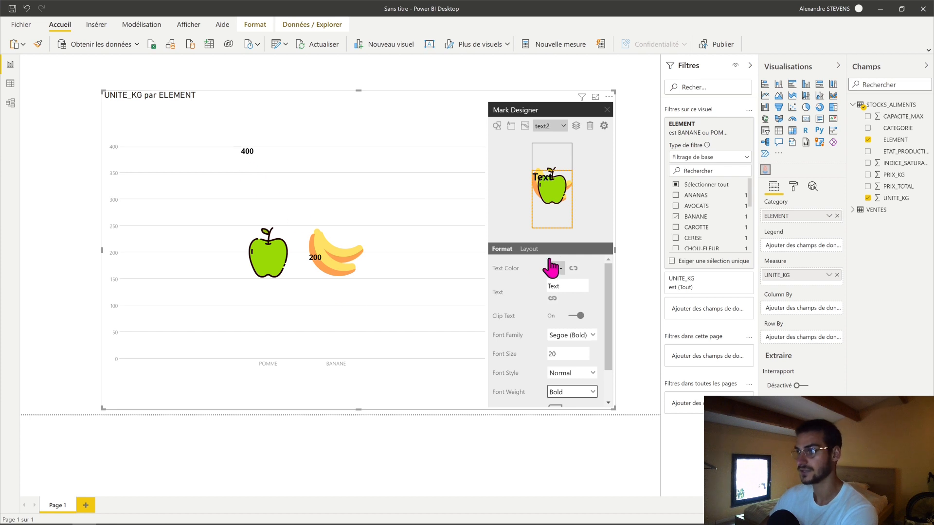
- Set the text mark's layout to be bound to Outer
{"action": "left_click", "coordinate": [529, 249]}
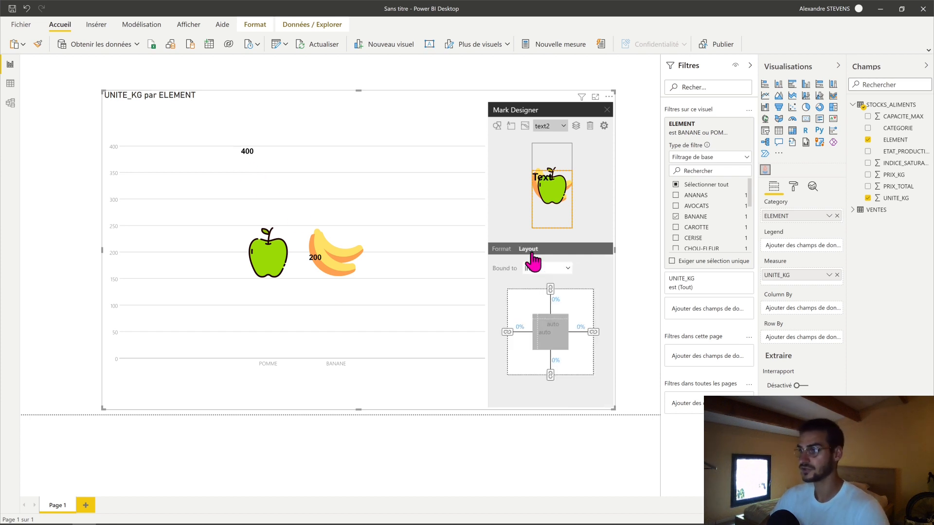
{"action": "left_click", "coordinate": [555, 268]}
{"action": "left_click", "coordinate": [535, 299]}
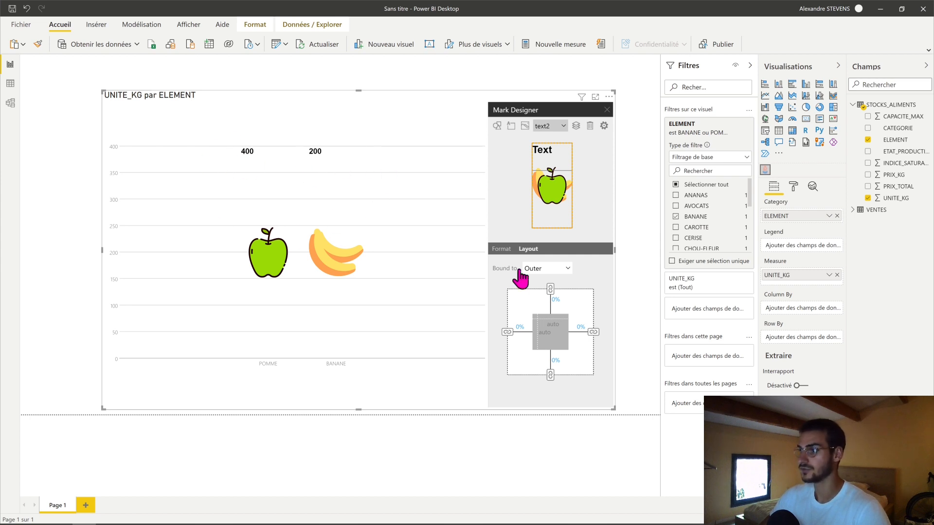
- Align the text mark to the horizontal centre and vertical top, and close the Mark Designer
{"action": "left_click", "coordinate": [503, 249]}
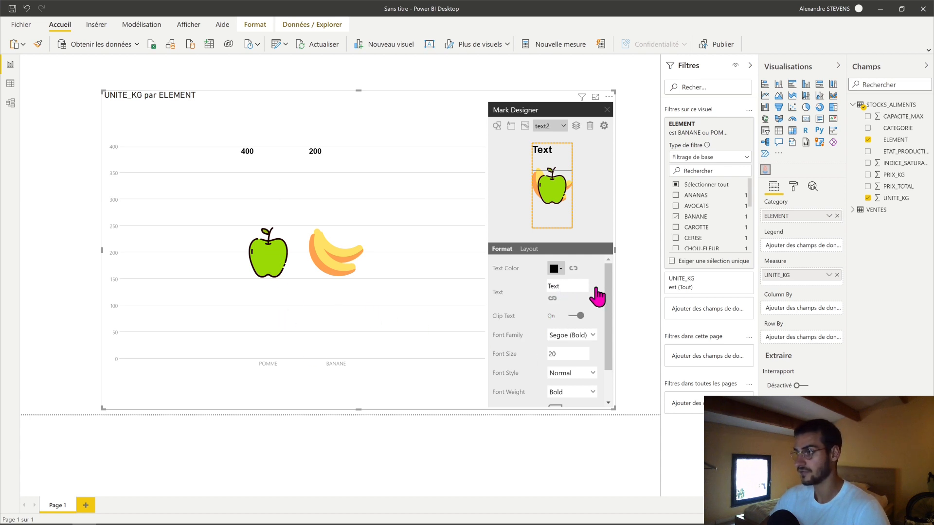
{"action": "left_click_drag", "start_coordinate": [609, 277], "coordinate": [610, 320]}
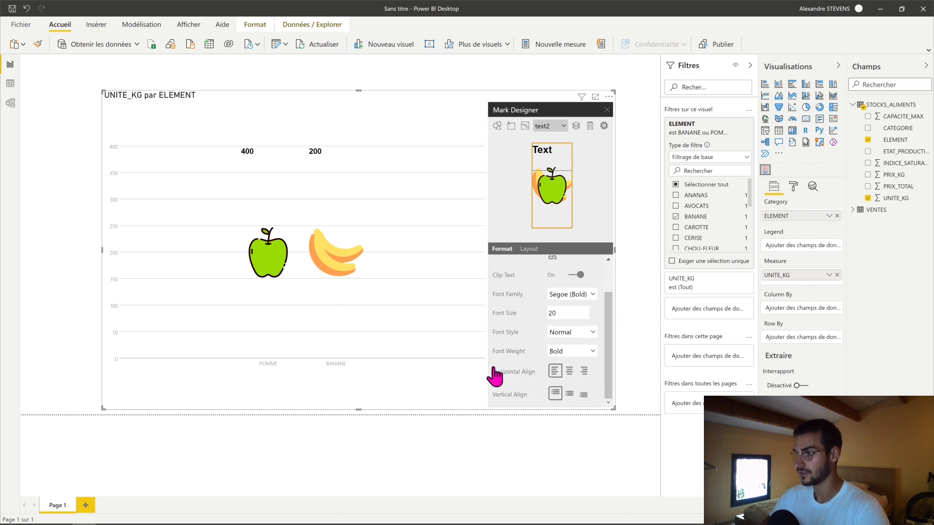
{"action": "left_click", "coordinate": [569, 395]}
{"action": "left_click", "coordinate": [581, 395]}
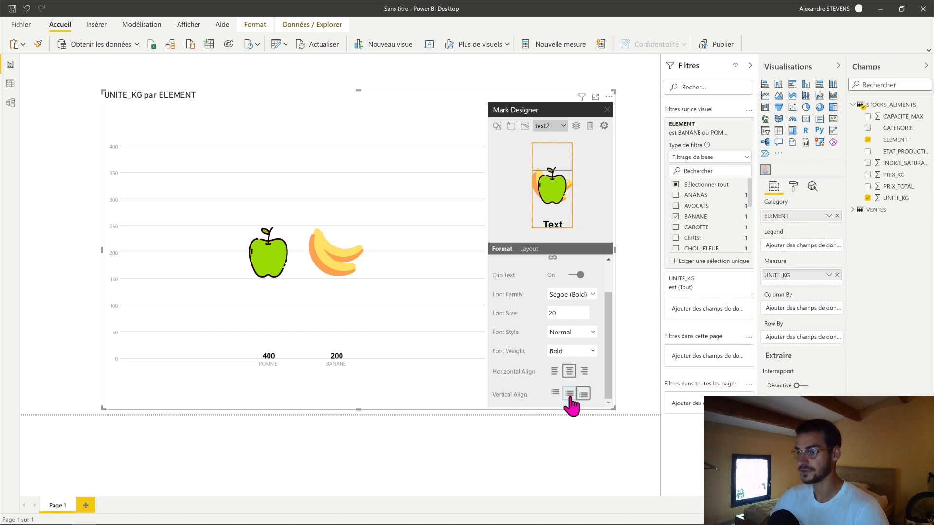
{"action": "left_click", "coordinate": [569, 395]}
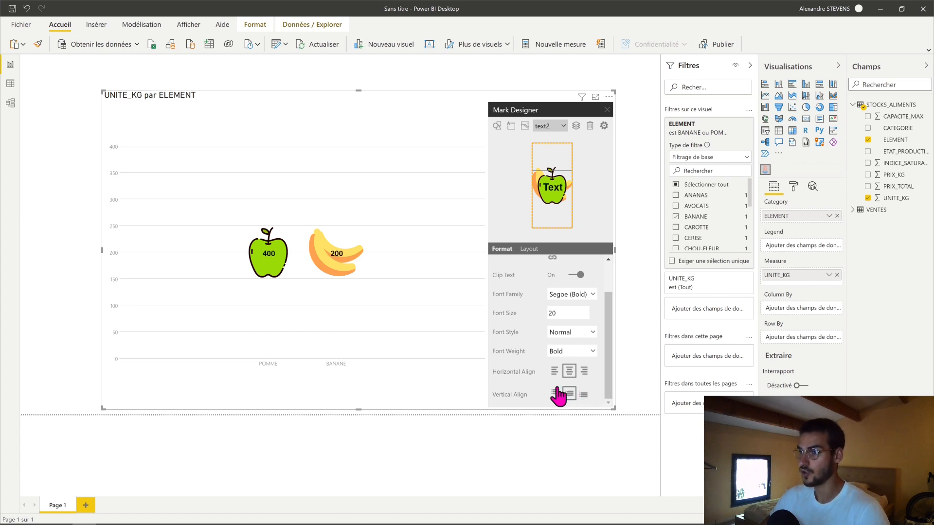
{"action": "left_click", "coordinate": [555, 394]}
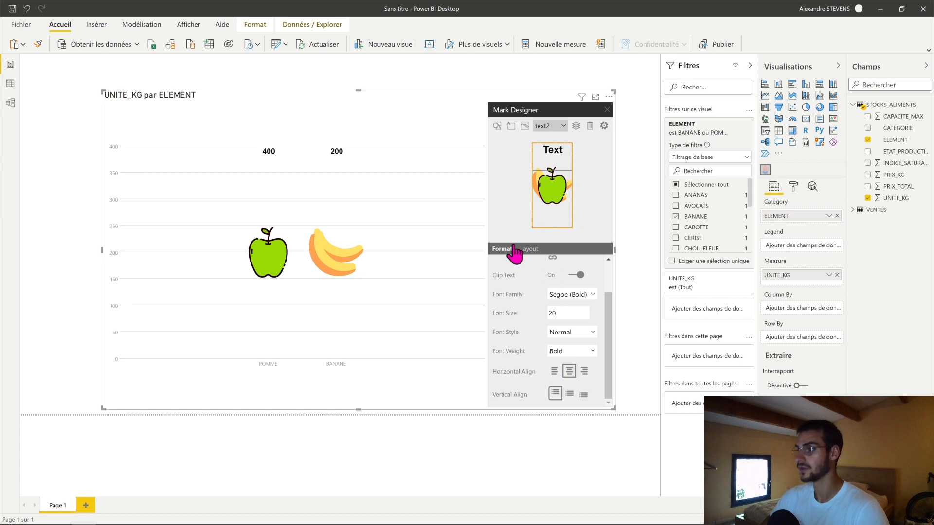
{"action": "left_click", "coordinate": [606, 112]}
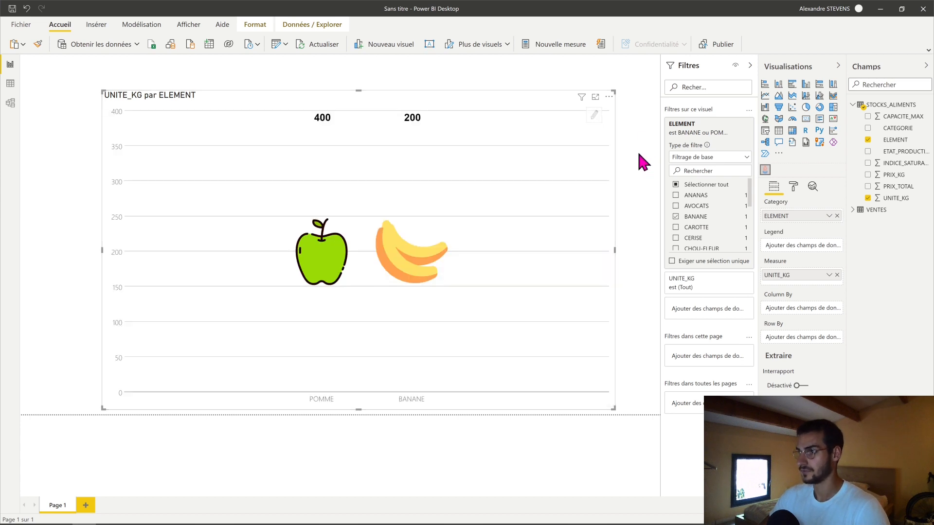
- Move the infographic visual into the report page's upper-left corner and shrink it to about half the page width
{"action": "left_click", "coordinate": [640, 183]}
{"action": "left_click_drag", "start_coordinate": [288, 93], "coordinate": [188, 56]}
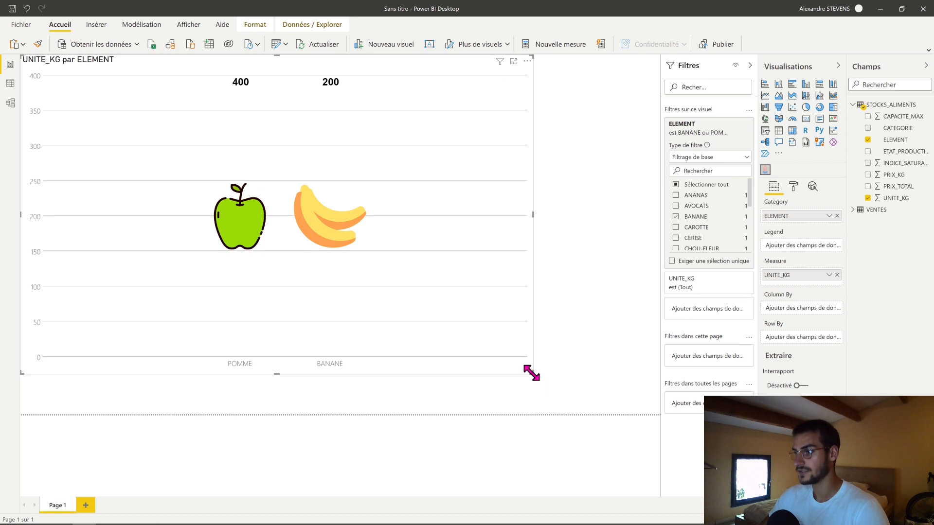
{"action": "left_click_drag", "start_coordinate": [531, 372], "coordinate": [405, 314]}
{"action": "left_click_drag", "start_coordinate": [523, 374], "coordinate": [374, 320]}
{"action": "left_click", "coordinate": [465, 318]}
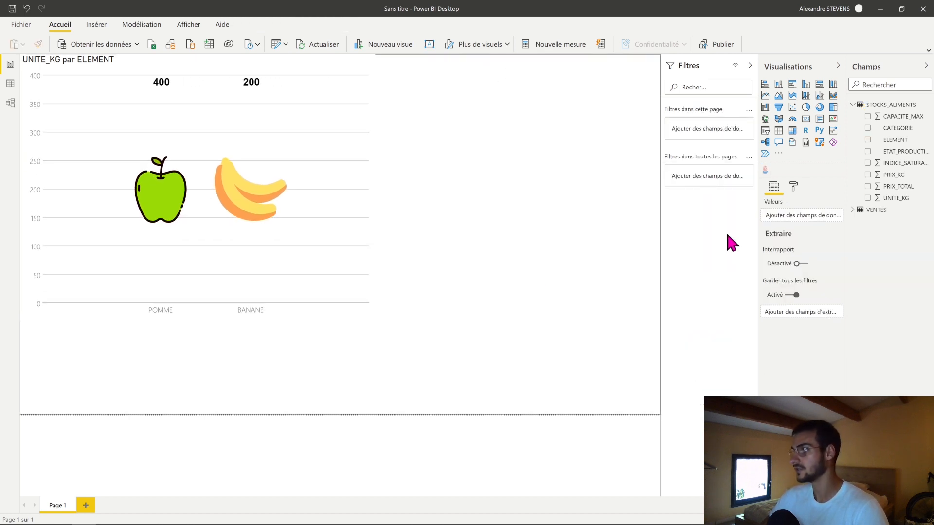
- Insert an empty table visual and move it to the right side of the report page
{"action": "left_click", "coordinate": [778, 130]}
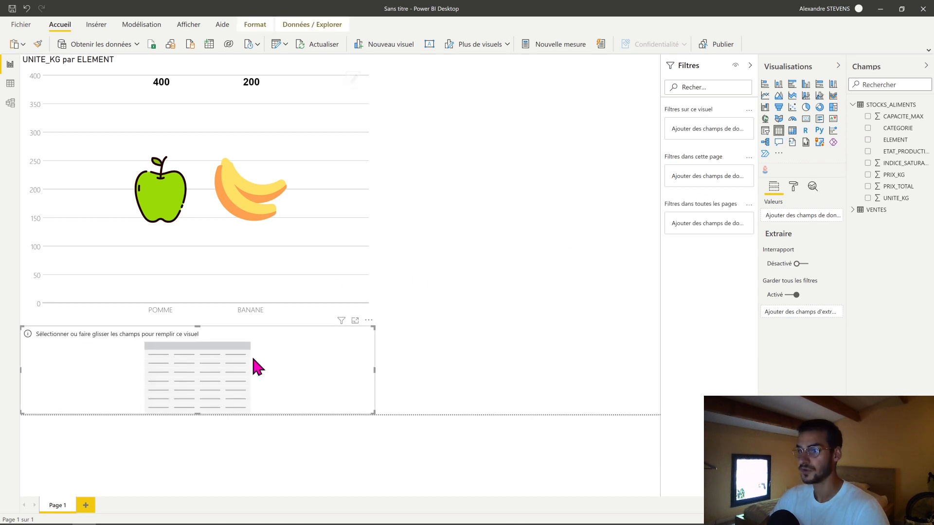
{"action": "left_click_drag", "start_coordinate": [257, 367], "coordinate": [590, 188]}
{"action": "left_click", "coordinate": [306, 241]}
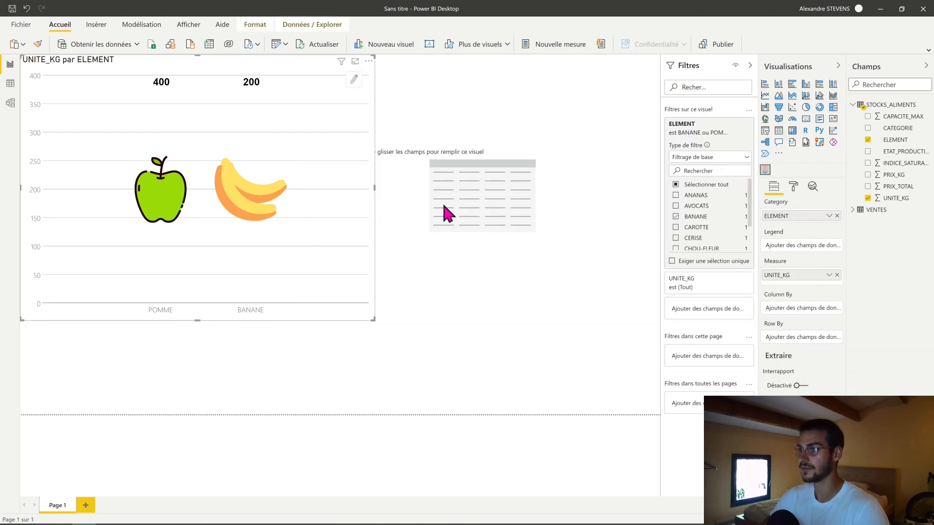
{"action": "left_click", "coordinate": [448, 214]}
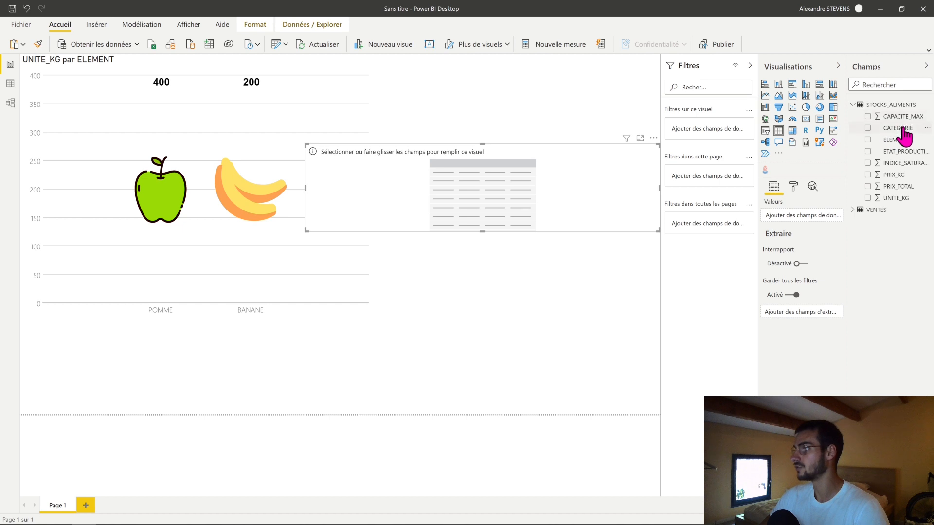
- Add CATEGORIE, ELEMENT, PRIX_KG, PRIX_TOTAL and UNITE_KG to the table, and make it narrower and taller beside the chart
{"action": "left_click_drag", "start_coordinate": [900, 128], "coordinate": [594, 198]}
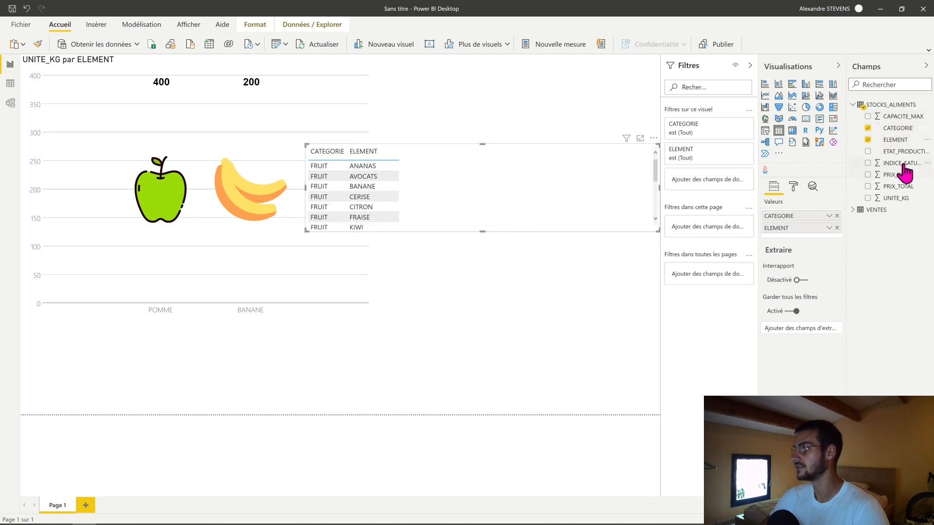
{"action": "left_click", "coordinate": [867, 174]}
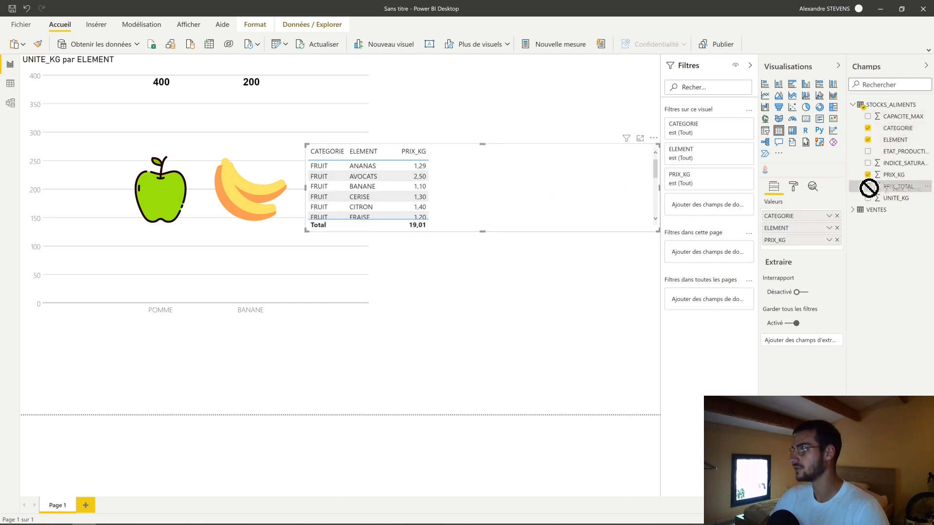
{"action": "left_click", "coordinate": [868, 186]}
{"action": "left_click_drag", "start_coordinate": [893, 198], "coordinate": [778, 260]}
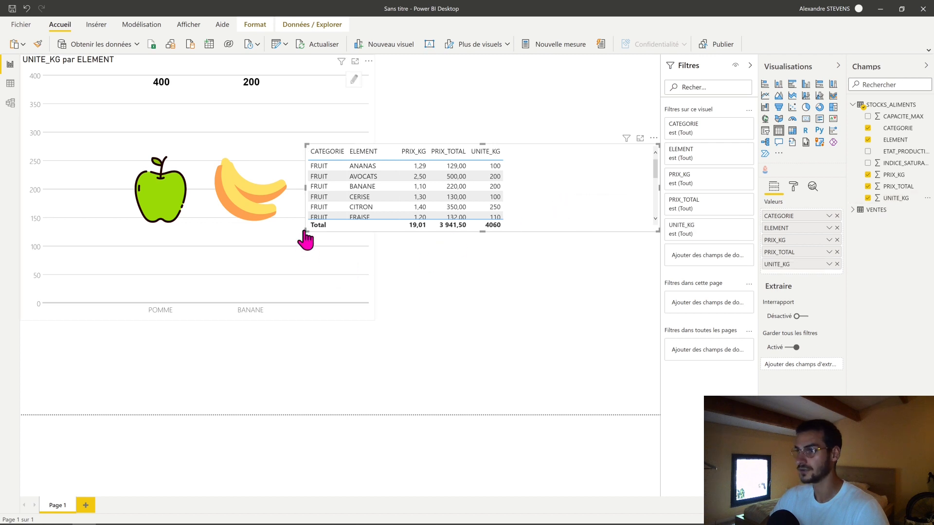
{"action": "left_click_drag", "start_coordinate": [306, 232], "coordinate": [411, 391]}
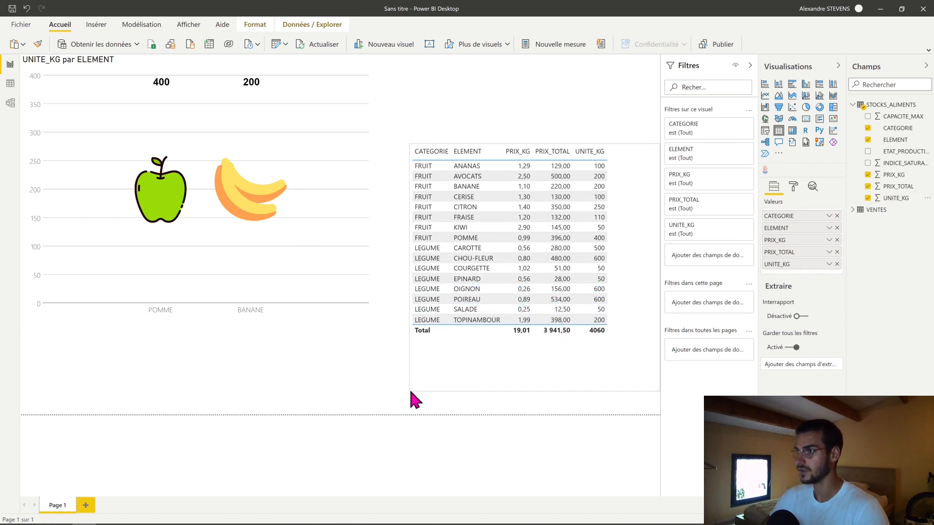
- Test cross-filtering of the table by selecting the apple mark in the chart, and clear the selection
{"action": "mouse_move", "coordinate": [158, 194]}
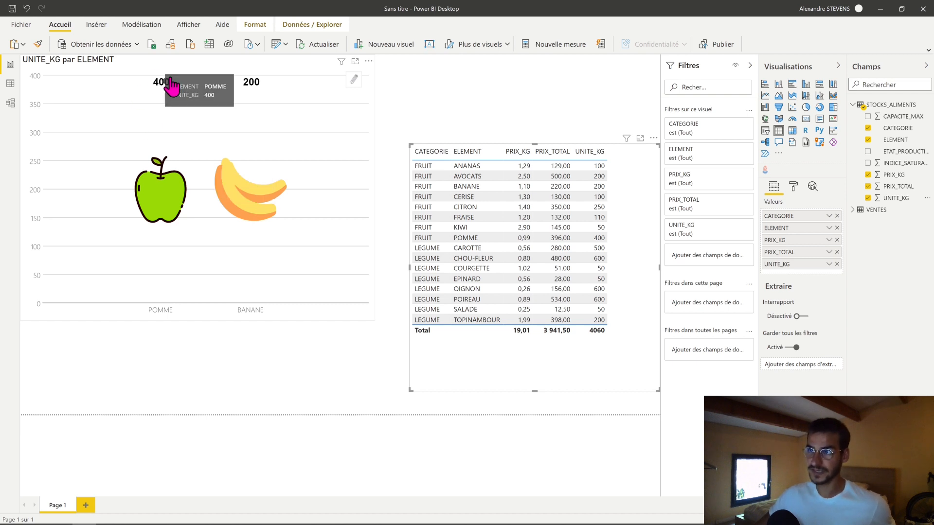
{"action": "left_click", "coordinate": [163, 208]}
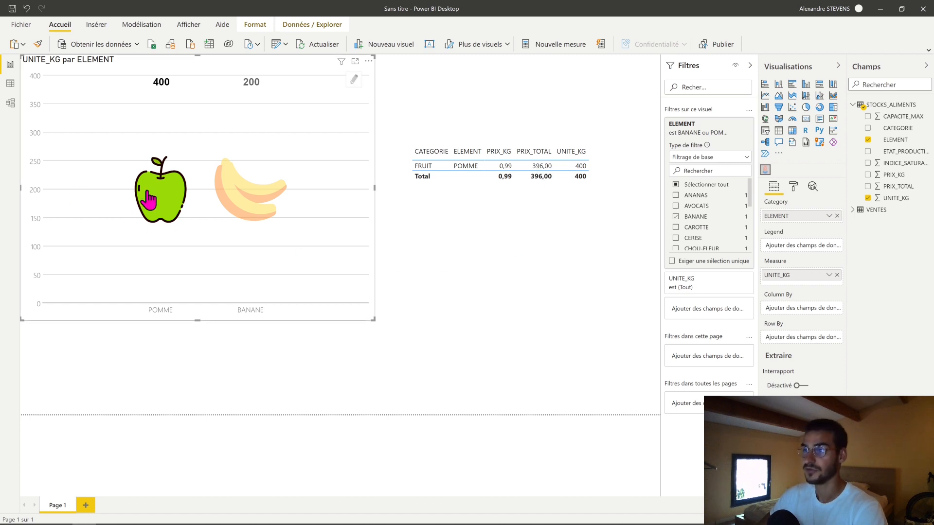
{"action": "left_click", "coordinate": [138, 202]}
{"action": "left_click", "coordinate": [210, 351]}
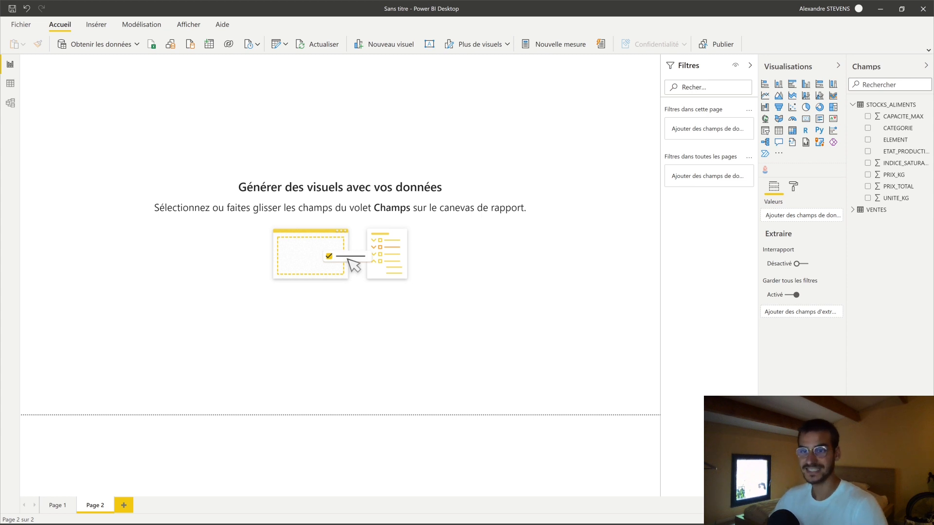
- Open the gallery of additional Power BI visuals and search it for radar
{"action": "left_click", "coordinate": [779, 154]}
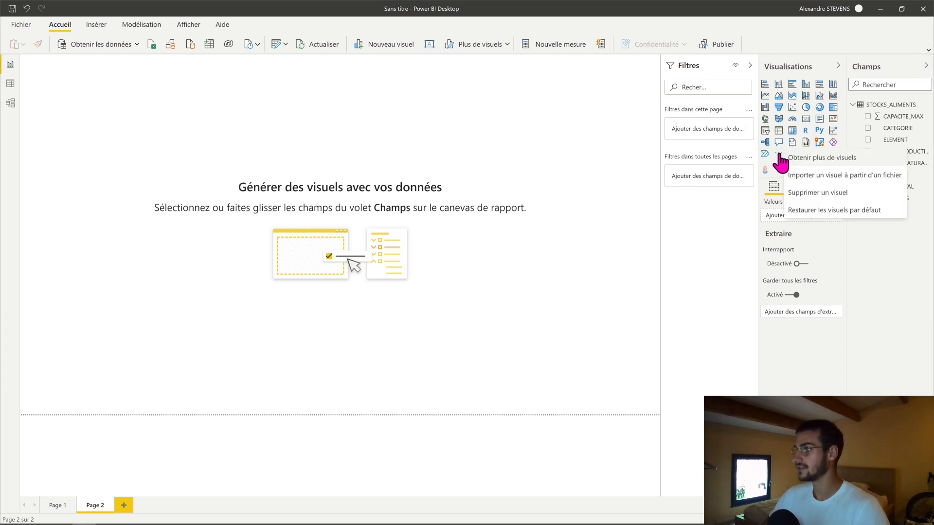
{"action": "left_click", "coordinate": [819, 159]}
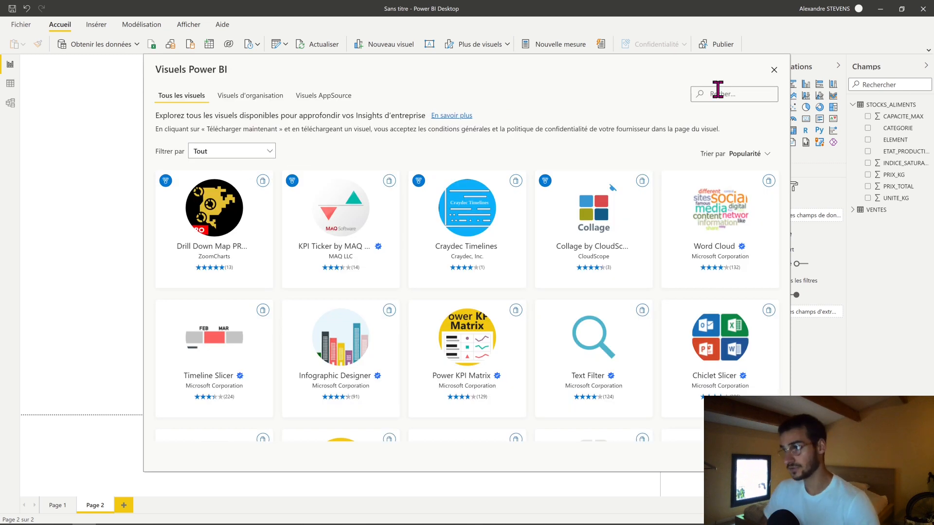
{"action": "left_click", "coordinate": [723, 92]}
{"action": "type", "text": "rtad"}
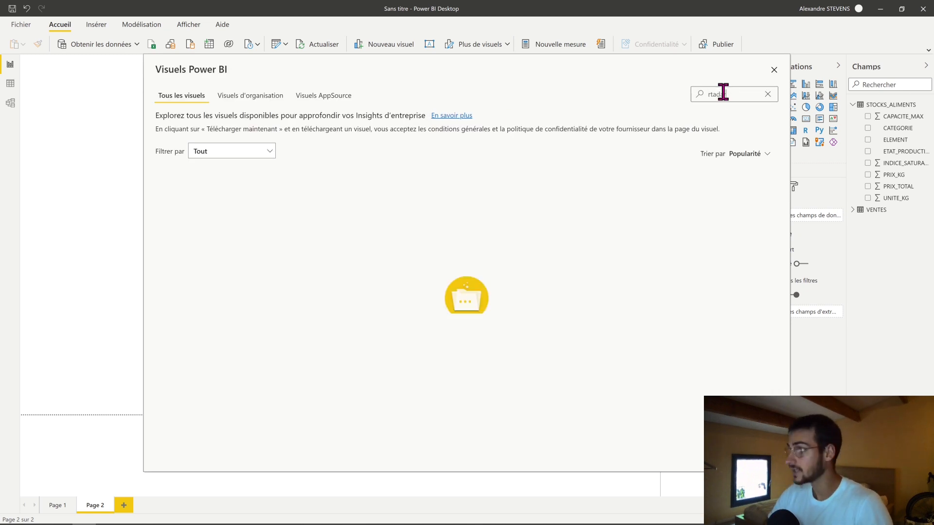
{"action": "key", "text": "BackSpace"}
{"action": "key", "text": "BackSpace"}
{"action": "key", "text": "BackSpace"}
{"action": "key", "text": "BackSpace"}
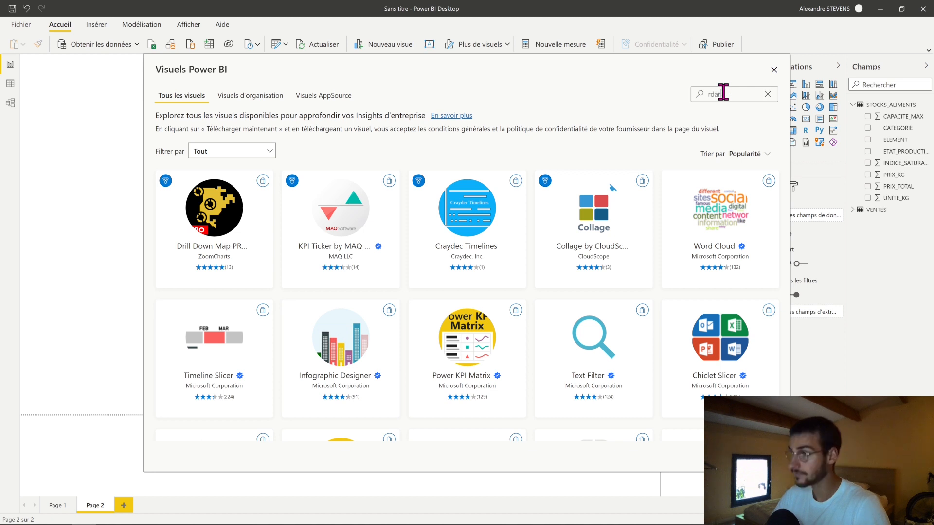
{"action": "key", "text": "BackSpace"}
{"action": "key", "text": "BackSpace"}
{"action": "type", "text": "a"}
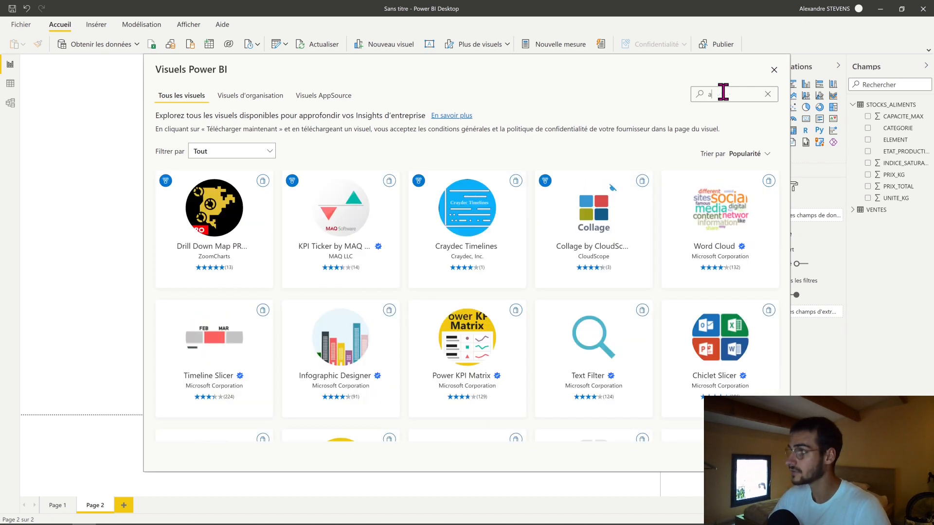
{"action": "type", "text": "adar"}
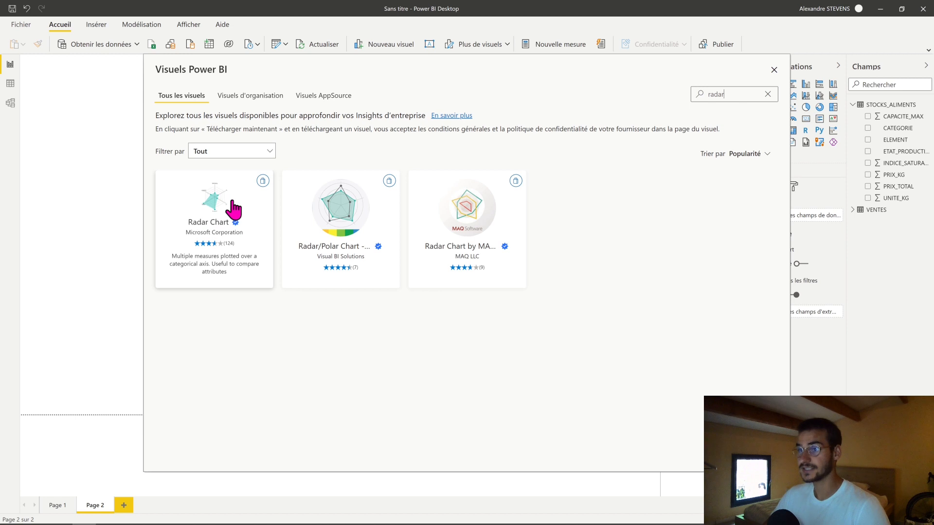
- Import the Radar Chart visual by Microsoft Corporation into the report and dismiss the import message
{"action": "left_click", "coordinate": [233, 208]}
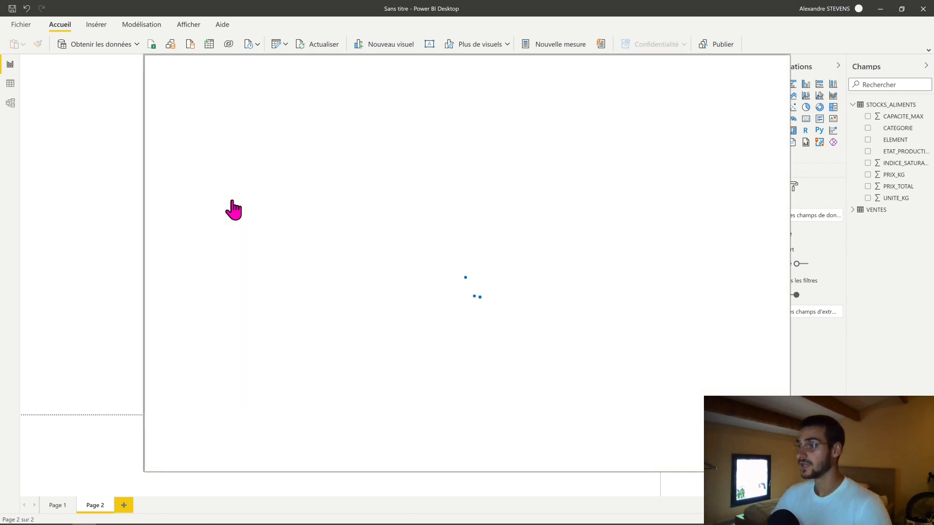
{"action": "left_click", "coordinate": [210, 214]}
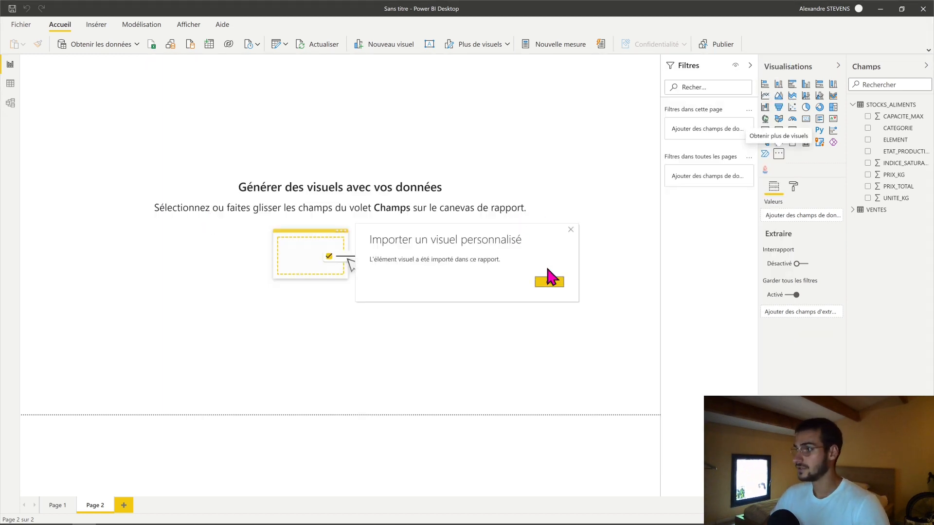
{"action": "left_click", "coordinate": [549, 282]}
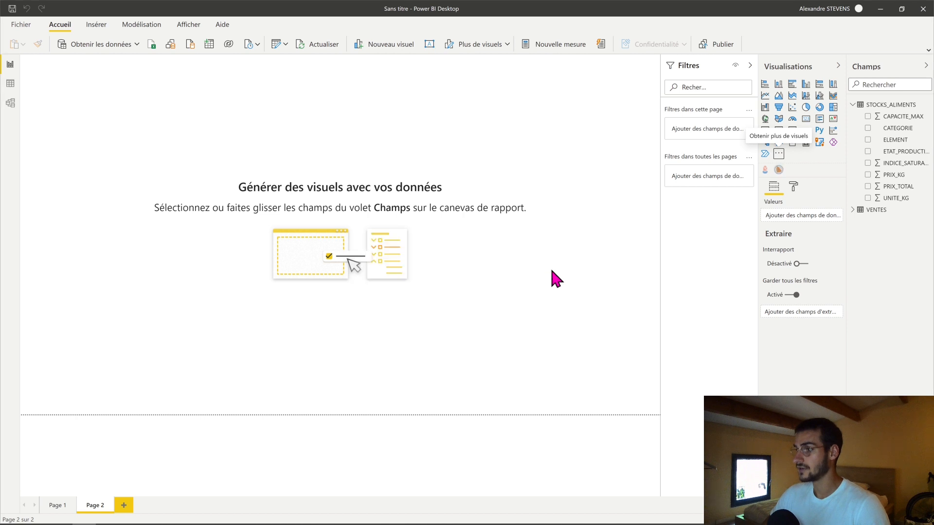
- Insert the Radar Chart visual on Page 2, position it in the page's upper-left area and enlarge it
{"action": "left_click", "coordinate": [779, 169]}
{"action": "left_click_drag", "start_coordinate": [89, 103], "coordinate": [292, 195]}
{"action": "left_click_drag", "start_coordinate": [228, 148], "coordinate": [87, 100]}
{"action": "left_click_drag", "start_coordinate": [180, 183], "coordinate": [294, 223]}
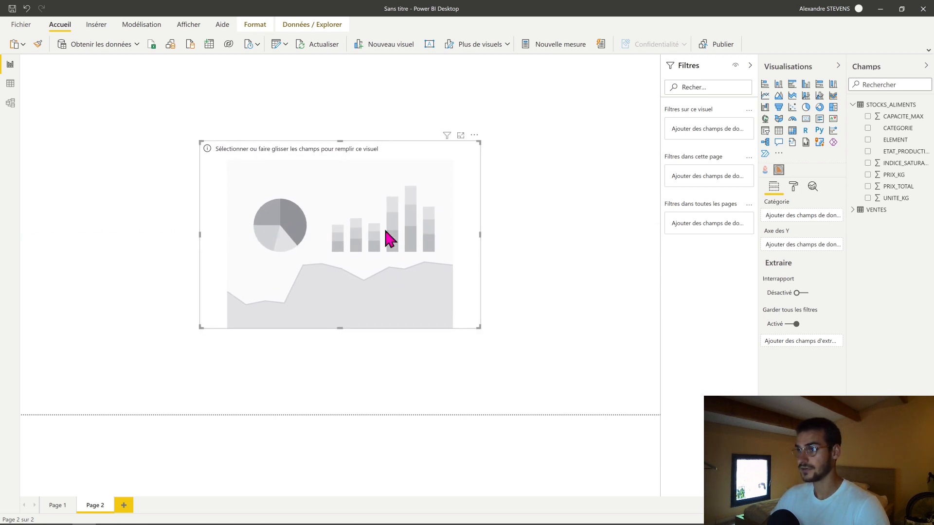
{"action": "left_click_drag", "start_coordinate": [389, 233], "coordinate": [226, 187]}
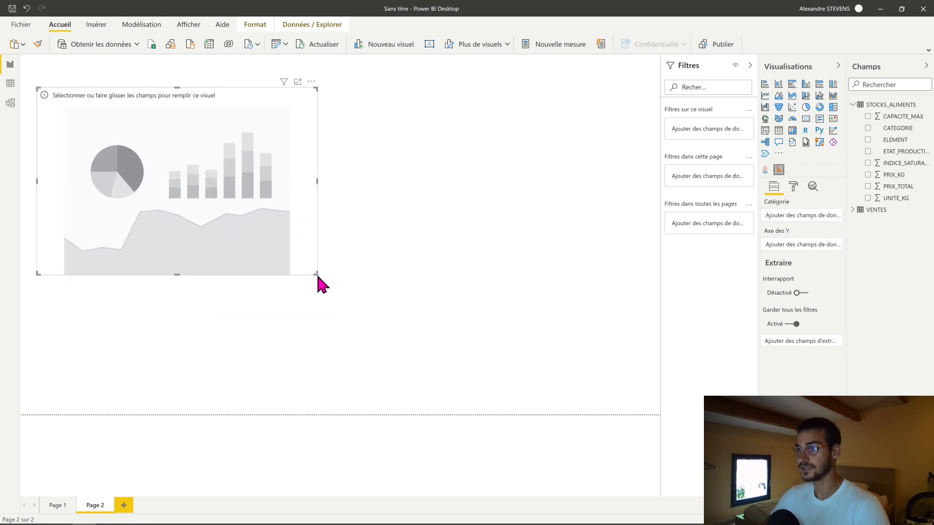
{"action": "left_click_drag", "start_coordinate": [318, 273], "coordinate": [374, 348]}
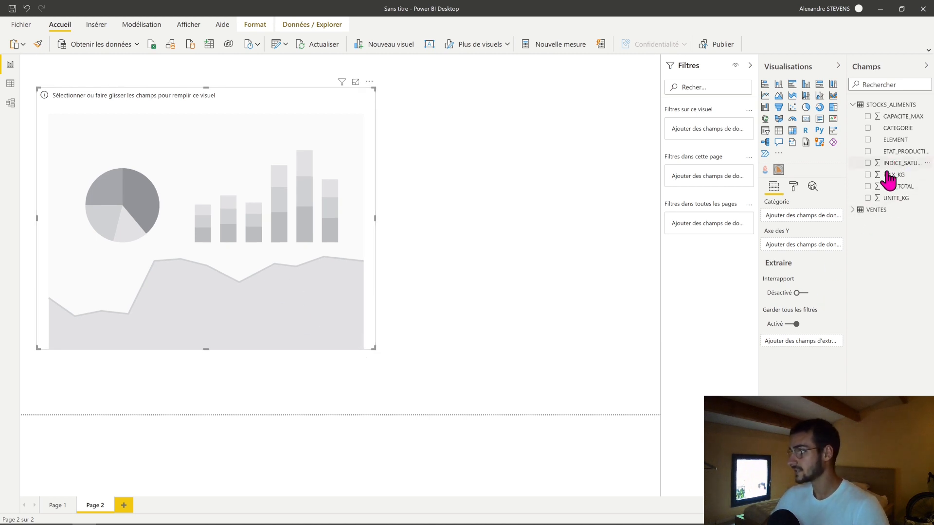
- Assign PRIX_KG as the radar chart's Y axis and ELEMENT as its category, and deselect the chart
{"action": "left_click", "coordinate": [868, 175]}
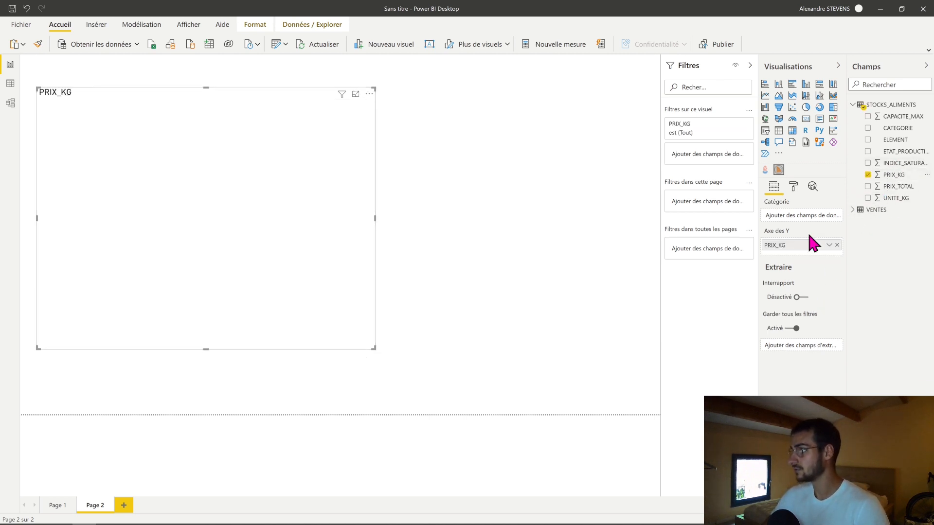
{"action": "left_click", "coordinate": [867, 140]}
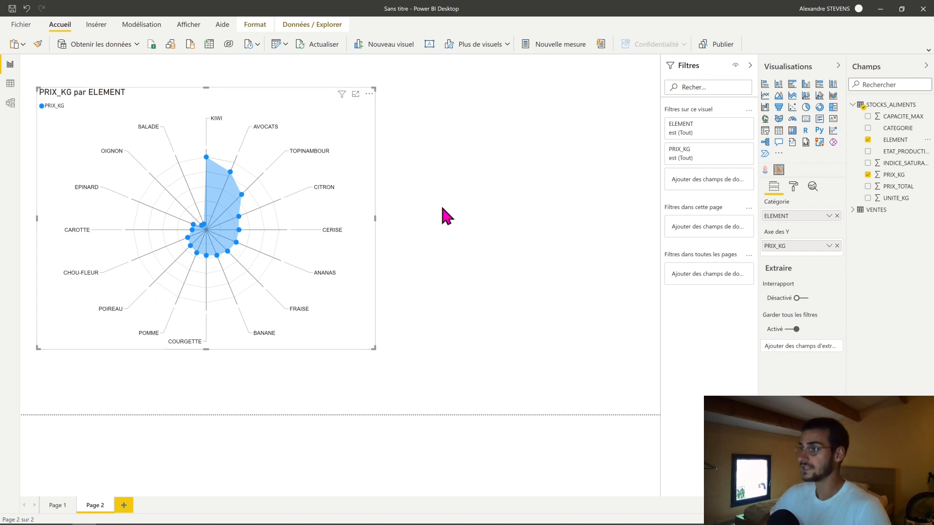
{"action": "left_click", "coordinate": [501, 208]}
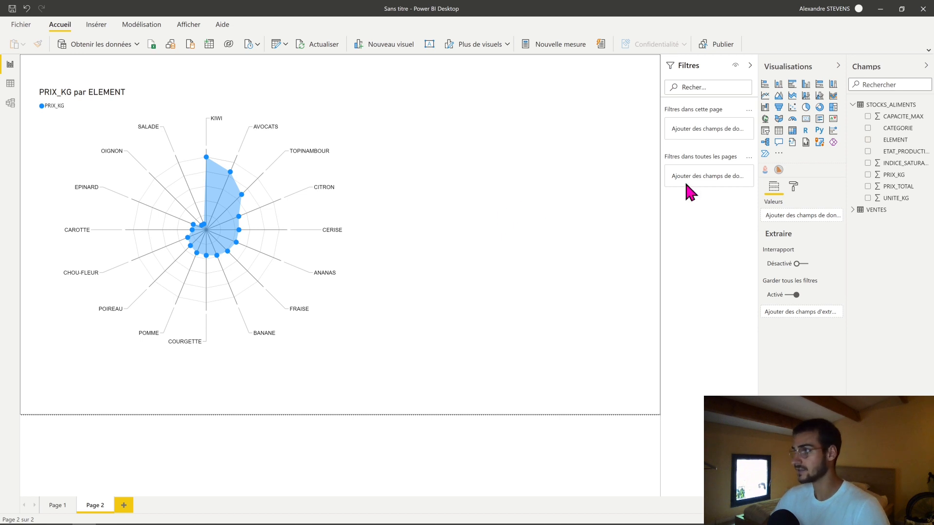
- Add a slicer on CATEGORIE beside the radar chart and shorten it to a narrow strip
{"action": "left_click", "coordinate": [765, 132]}
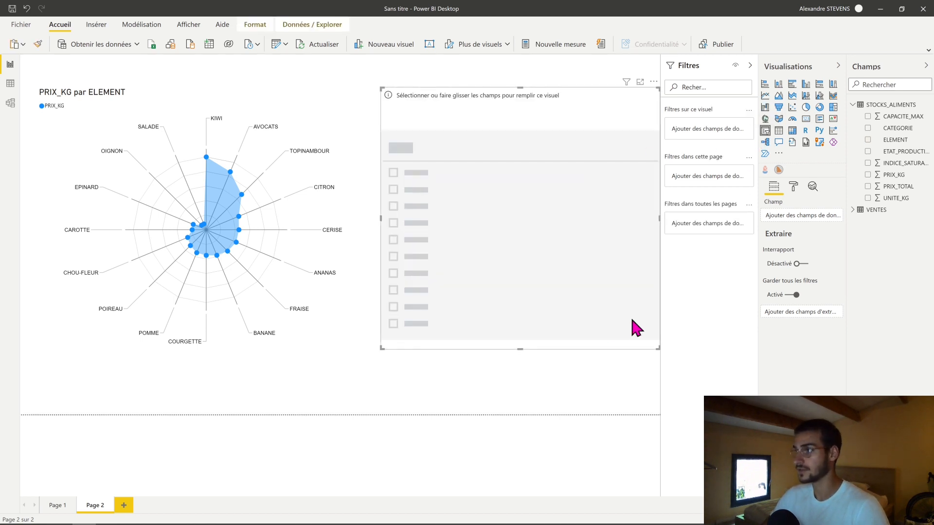
{"action": "left_click_drag", "start_coordinate": [898, 129], "coordinate": [563, 217]}
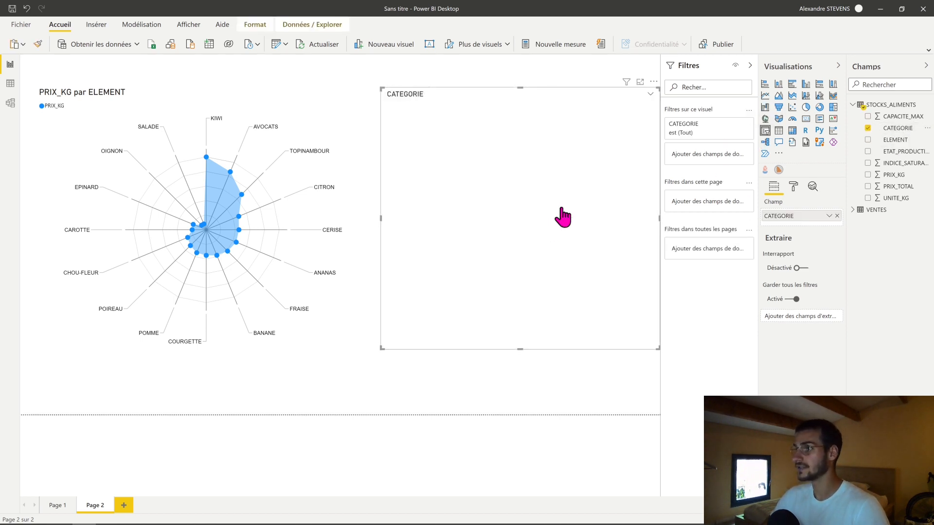
{"action": "left_click_drag", "start_coordinate": [520, 348], "coordinate": [519, 118]}
- Change the CATEGORIE slicer to a dropdown list and filter the radar chart to FRUIT
{"action": "left_click", "coordinate": [651, 94]}
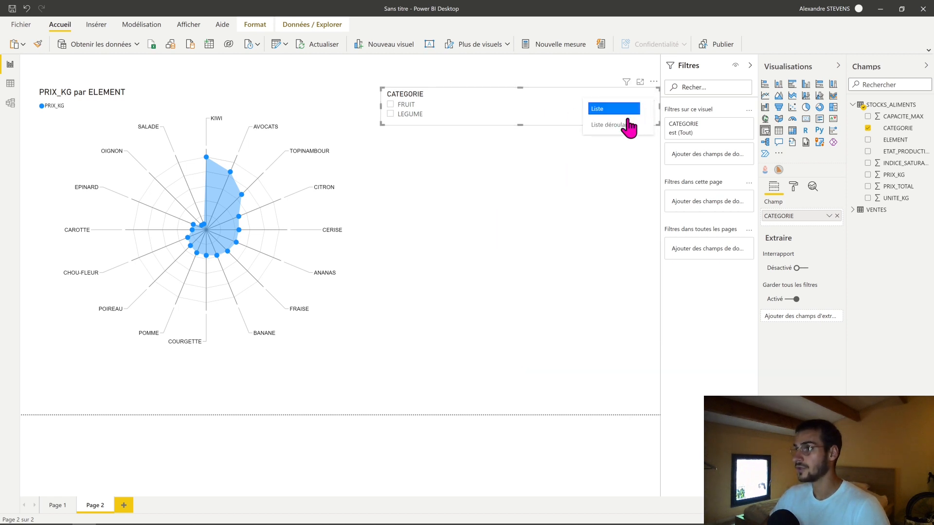
{"action": "left_click", "coordinate": [613, 125]}
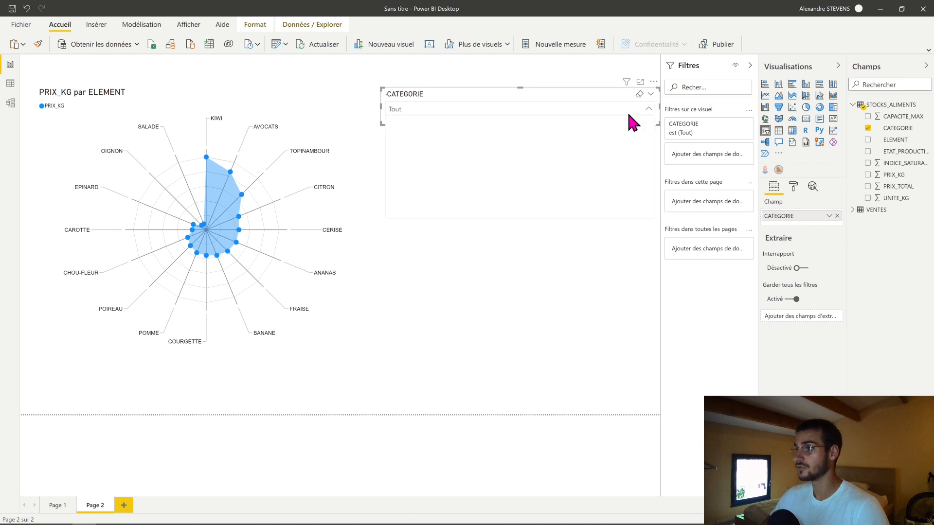
{"action": "left_click", "coordinate": [408, 121]}
{"action": "left_click", "coordinate": [484, 265]}
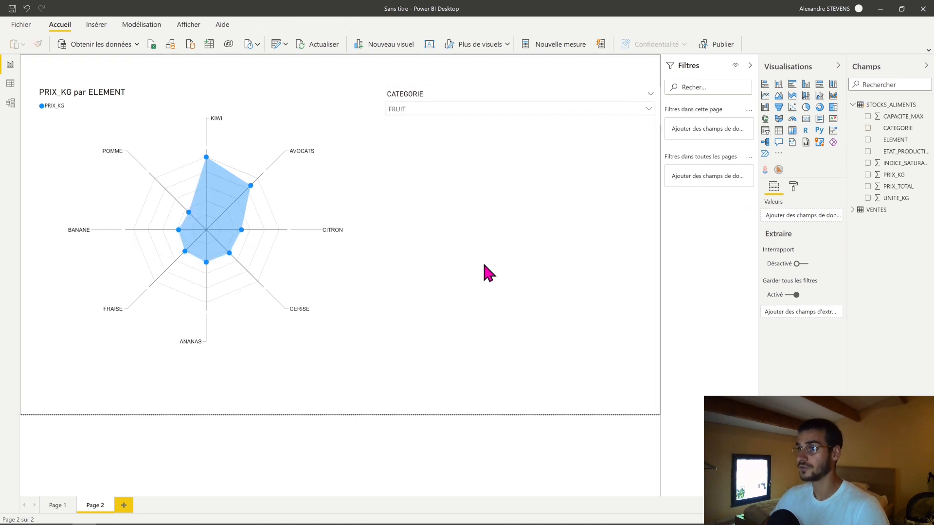
- Sort the radar chart by ELEMENT instead of PRIX_KG and deselect it
{"action": "left_click", "coordinate": [206, 340]}
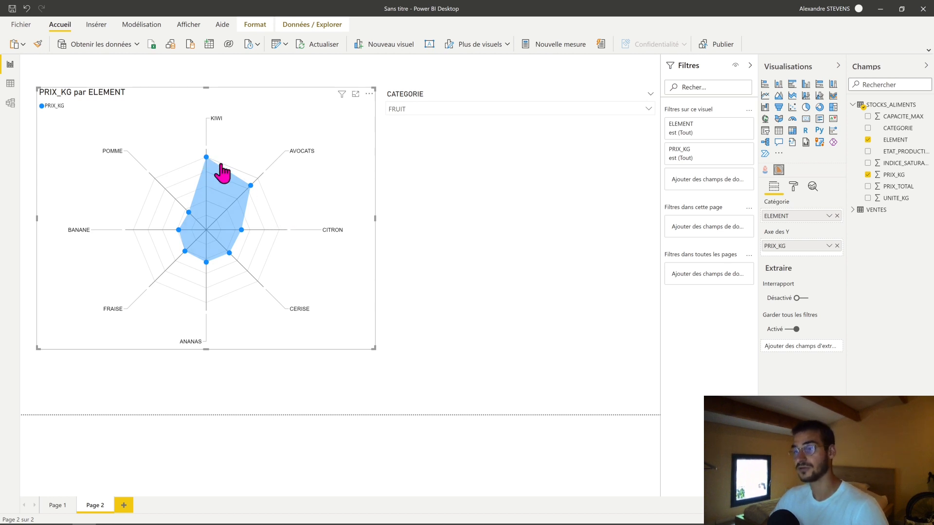
{"action": "left_click", "coordinate": [369, 93]}
{"action": "mouse_move", "coordinate": [430, 171]}
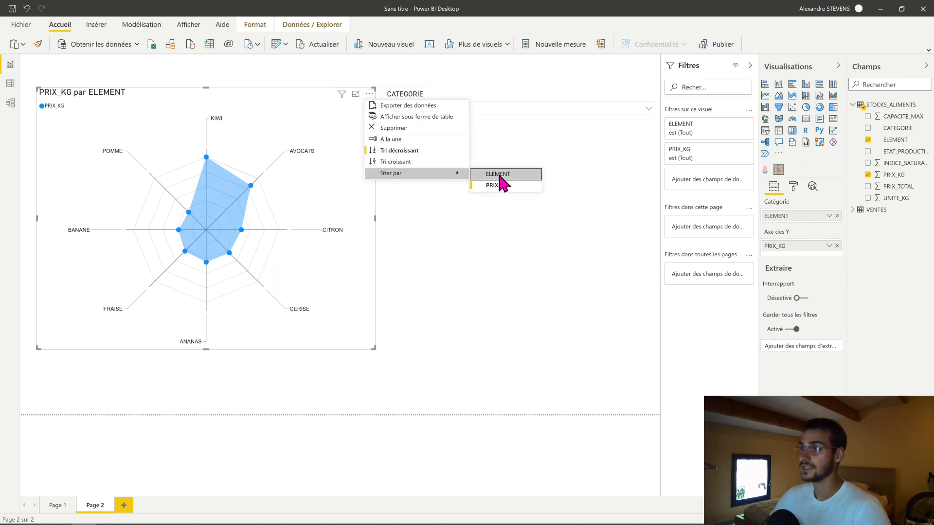
{"action": "left_click", "coordinate": [502, 176]}
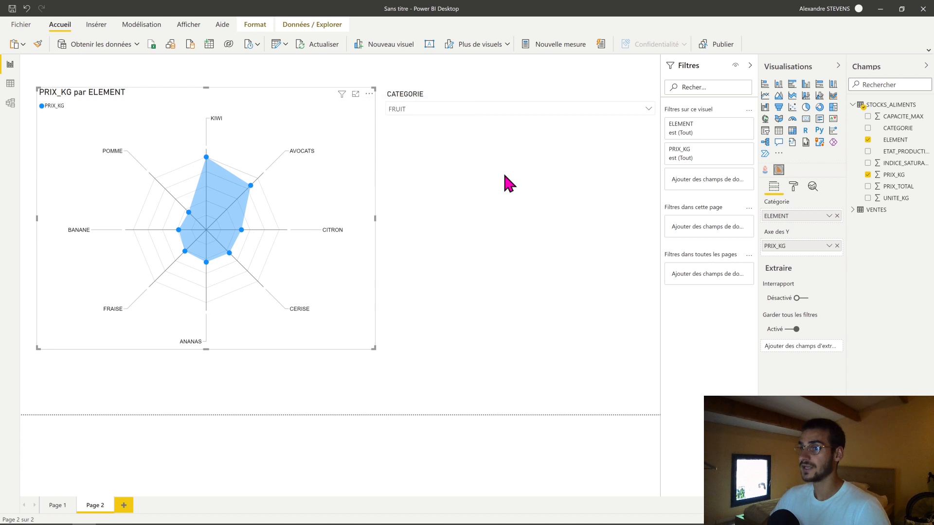
{"action": "left_click", "coordinate": [264, 391]}
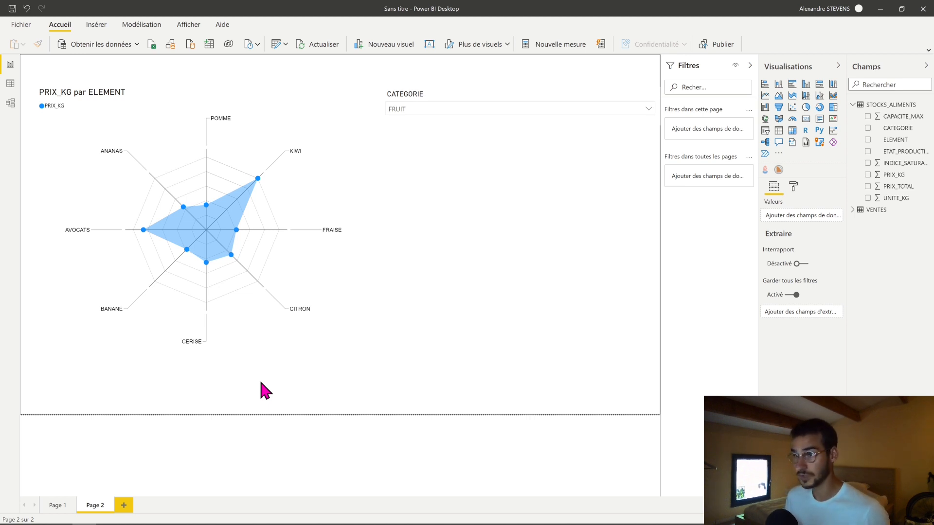
- Test the CATEGORIE slicer by switching between LEGUME and FRUIT, leaving LEGUME selected
{"action": "left_click", "coordinate": [606, 113]}
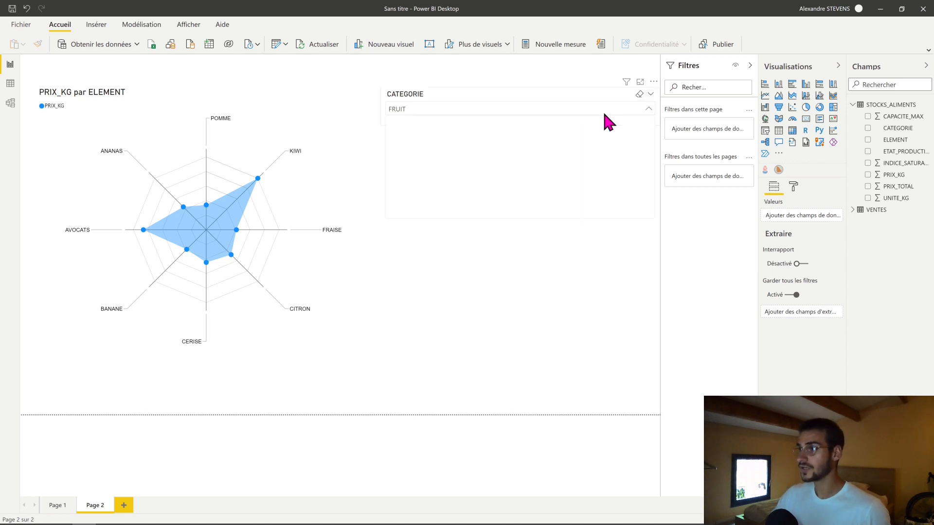
{"action": "left_click", "coordinate": [440, 134]}
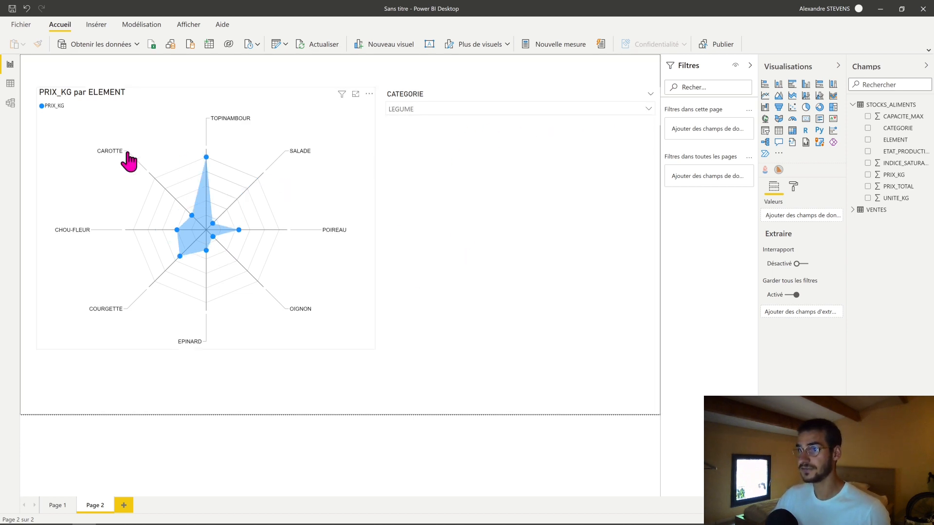
{"action": "left_click", "coordinate": [464, 111]}
{"action": "left_click", "coordinate": [430, 124]}
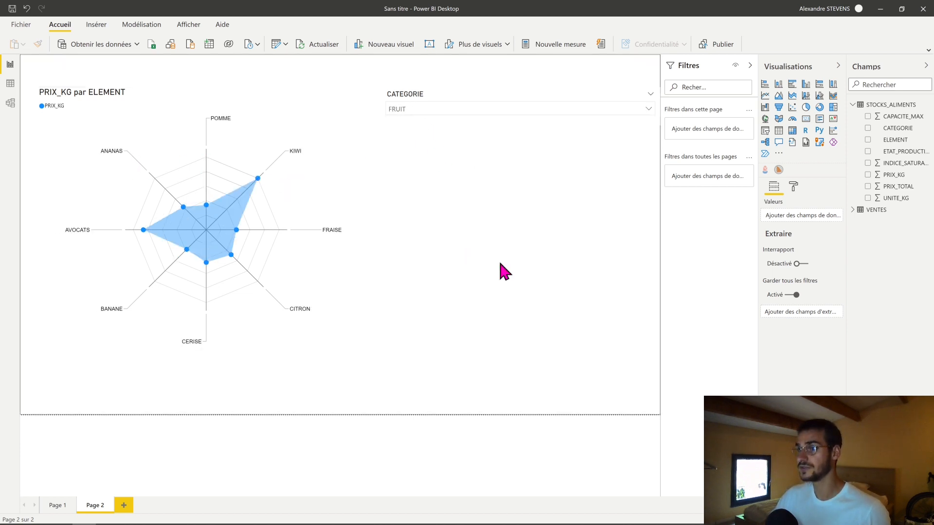
{"action": "left_click", "coordinate": [462, 112]}
{"action": "left_click", "coordinate": [454, 133]}
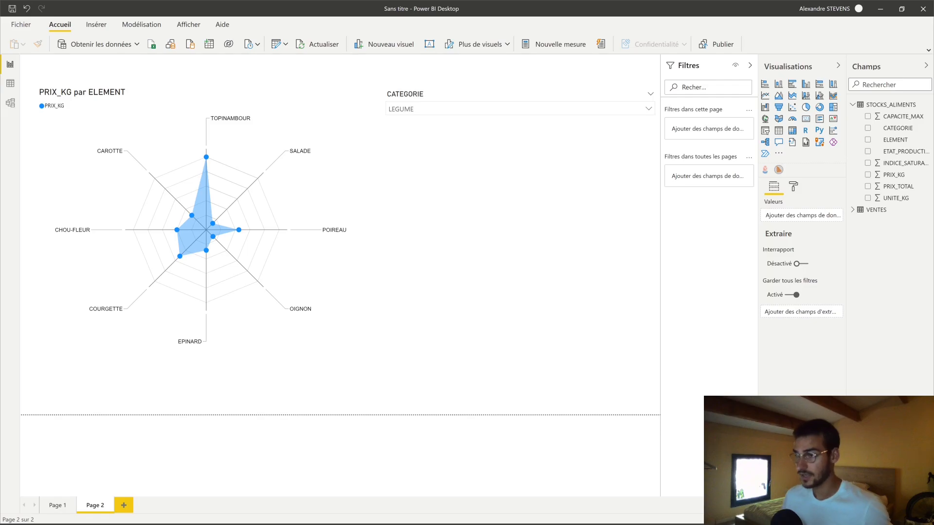
- Add a third report page and search the gallery of additional visuals for Bullet
{"action": "left_click", "coordinate": [126, 506]}
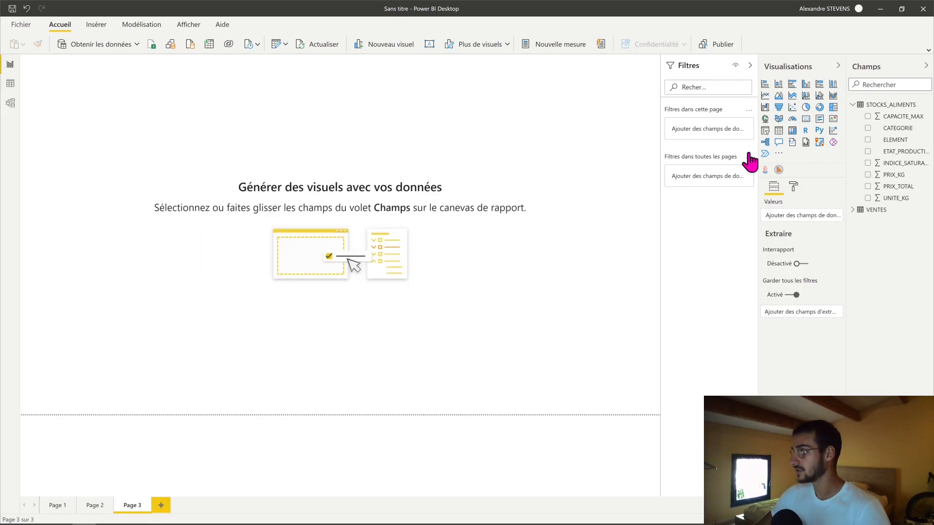
{"action": "left_click", "coordinate": [780, 155]}
{"action": "left_click", "coordinate": [800, 162]}
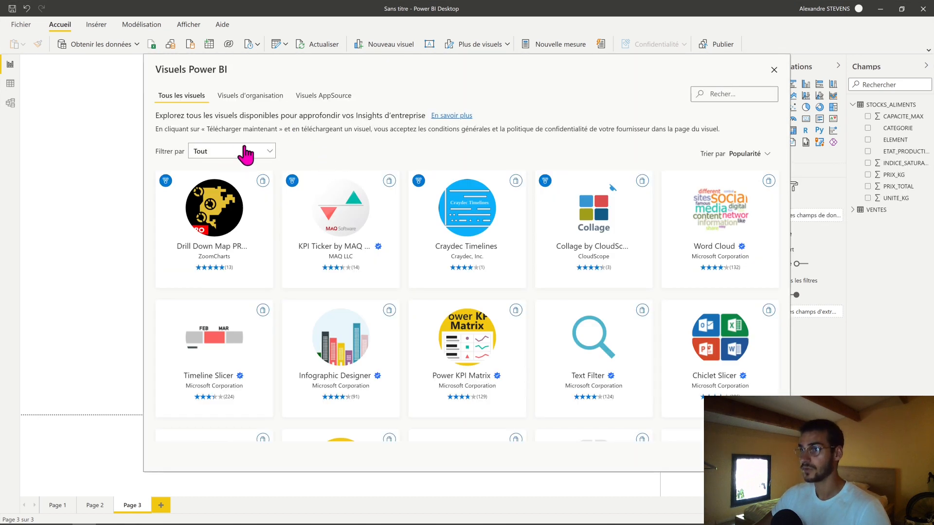
{"action": "left_click", "coordinate": [736, 95]}
{"action": "type", "text": "Bullet"}
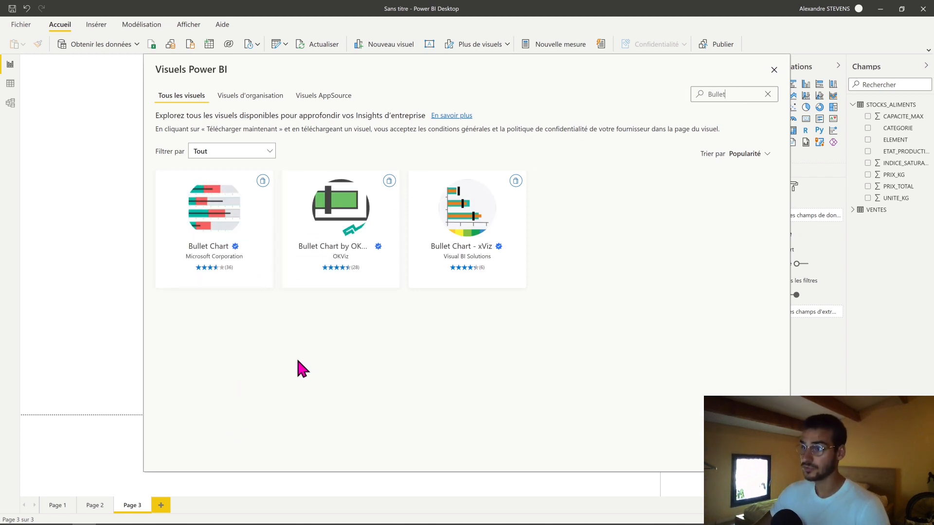
- Import the Bullet Chart by OKViz visual into the report and dismiss the import message
{"action": "left_click", "coordinate": [347, 224]}
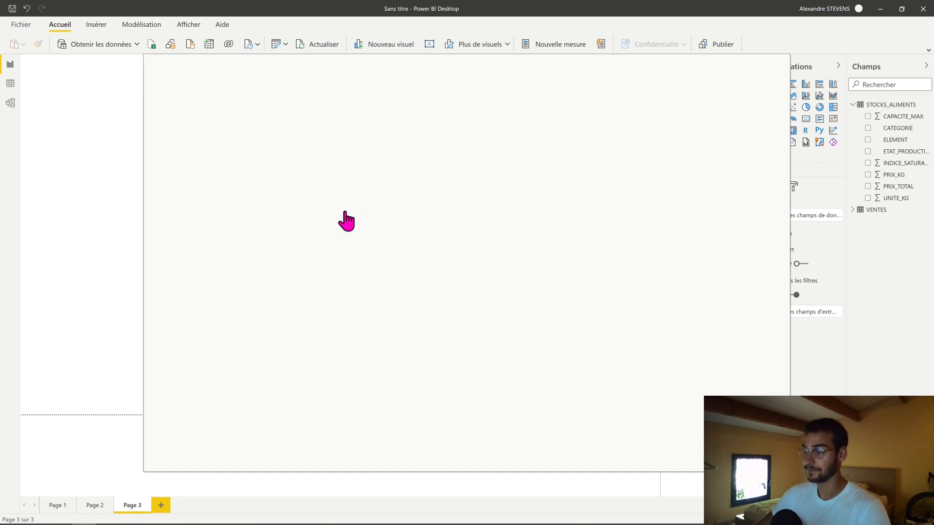
{"action": "left_click", "coordinate": [209, 213]}
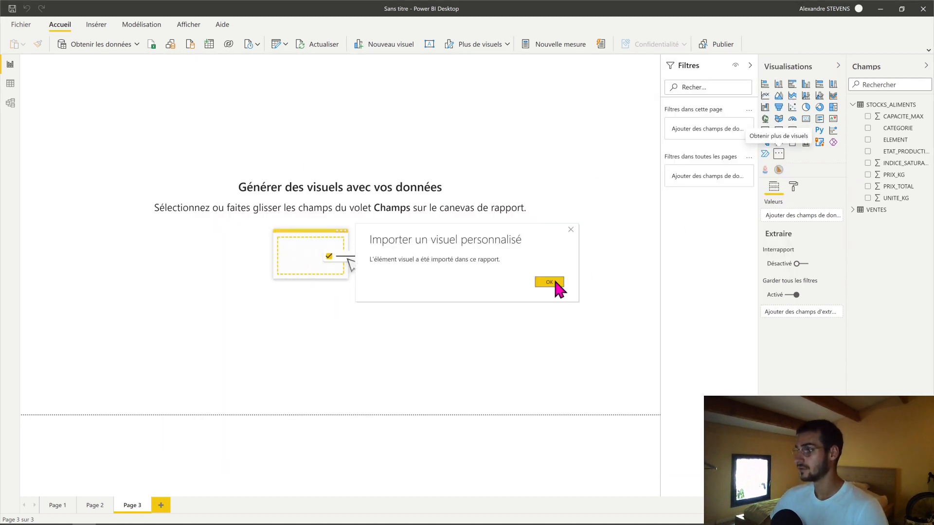
{"action": "left_click", "coordinate": [555, 282]}
- Insert the bullet chart on Page 3, enlarge it to over half the page width and try repositioning it
{"action": "left_click", "coordinate": [792, 169]}
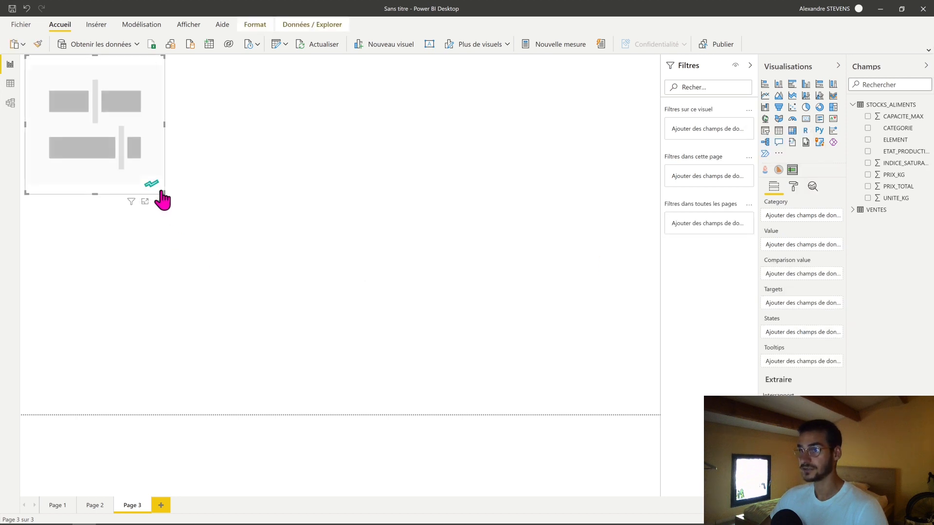
{"action": "left_click_drag", "start_coordinate": [161, 194], "coordinate": [388, 344]}
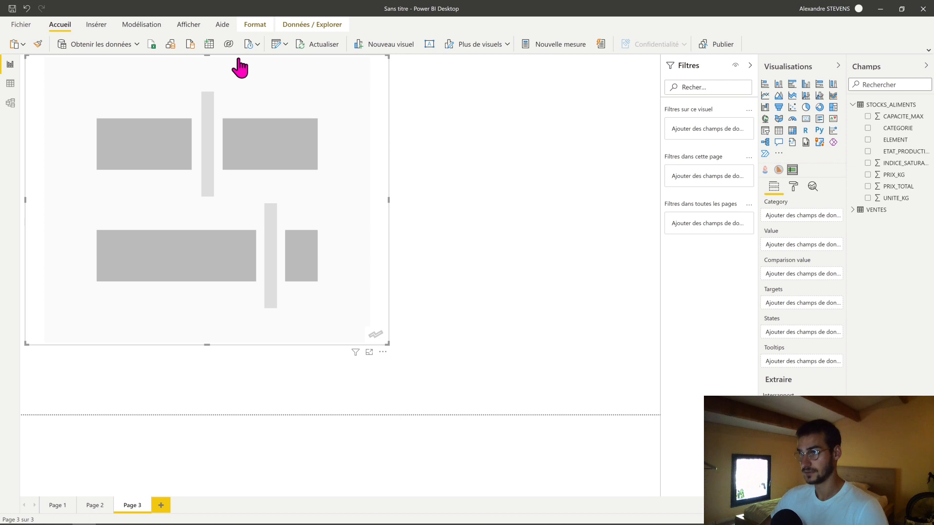
{"action": "left_click", "coordinate": [437, 253]}
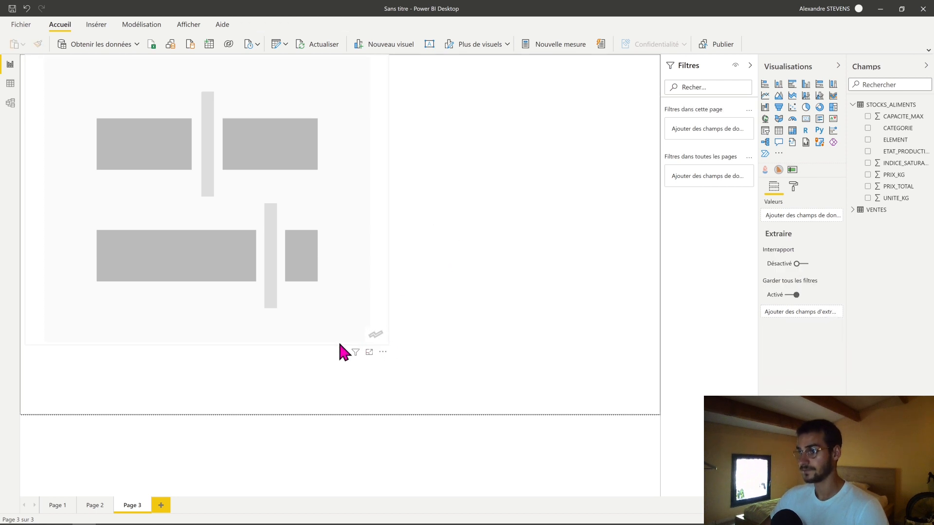
{"action": "left_click_drag", "start_coordinate": [339, 344], "coordinate": [462, 375]}
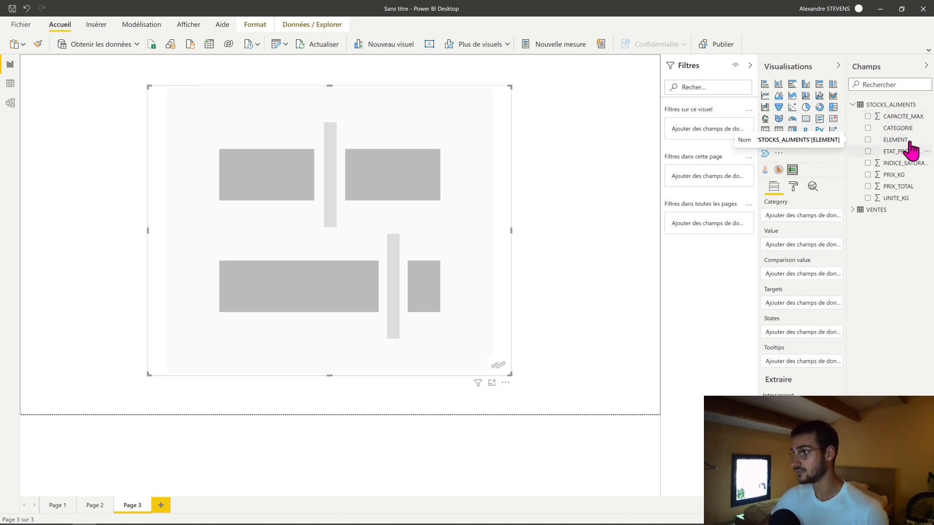
- Assign ELEMENT as category, UNITE_KG as value and CAPACITE_MAX as target, and enlarge the bullet chart to fill the page
{"action": "left_click_drag", "start_coordinate": [906, 148], "coordinate": [786, 224]}
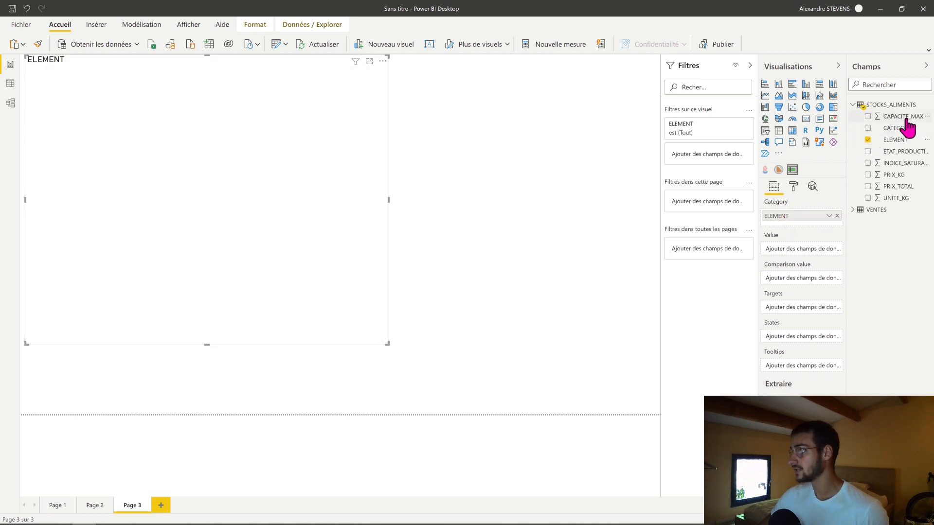
{"action": "left_click_drag", "start_coordinate": [897, 117], "coordinate": [787, 308]}
{"action": "left_click_drag", "start_coordinate": [905, 200], "coordinate": [798, 250]}
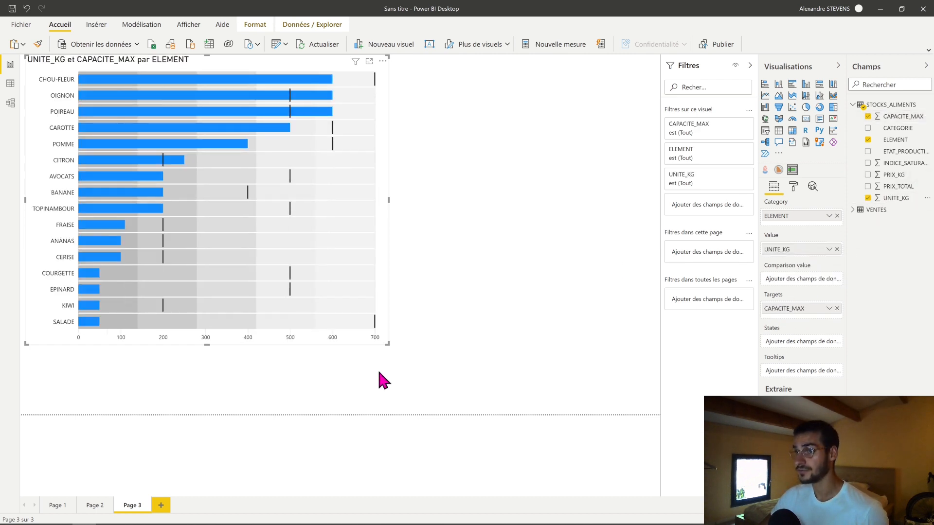
{"action": "left_click_drag", "start_coordinate": [388, 344], "coordinate": [658, 415]}
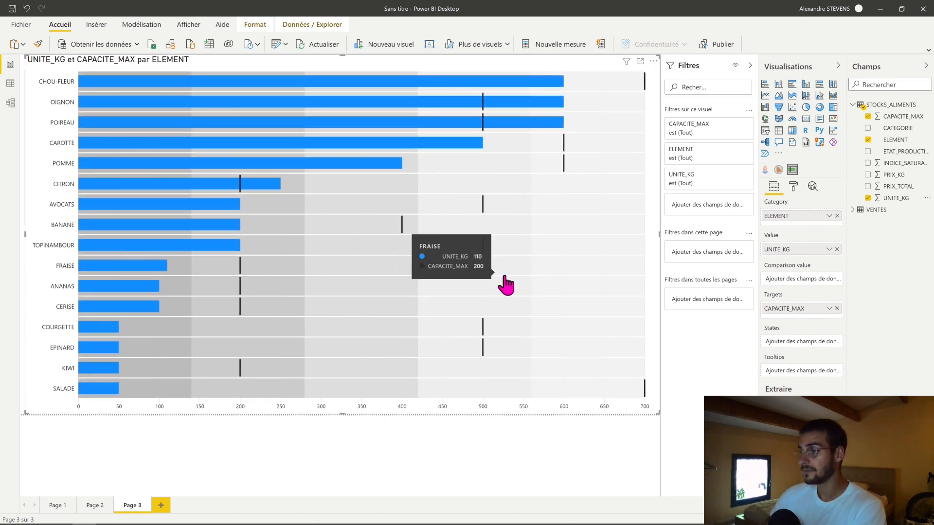
- Turn off the States background bands in the bullet chart's formatting
{"action": "left_click", "coordinate": [793, 186]}
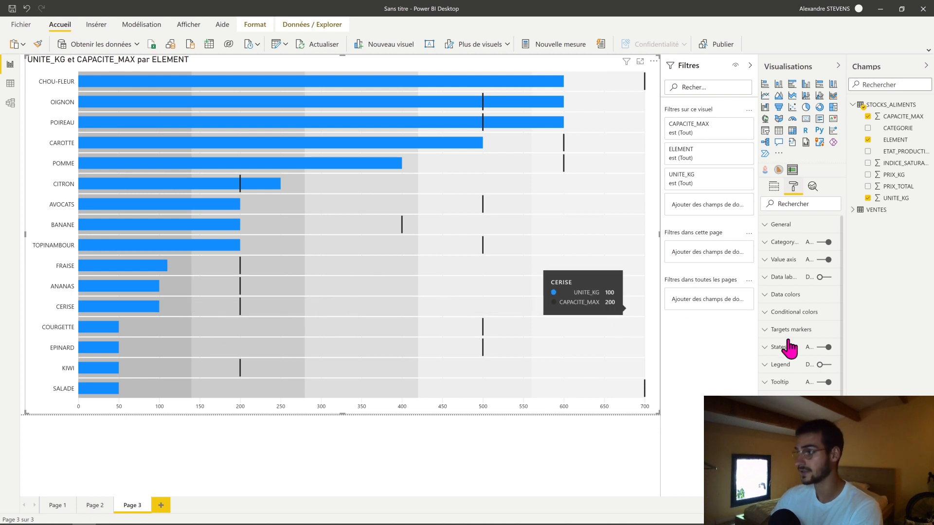
{"action": "left_click", "coordinate": [822, 347]}
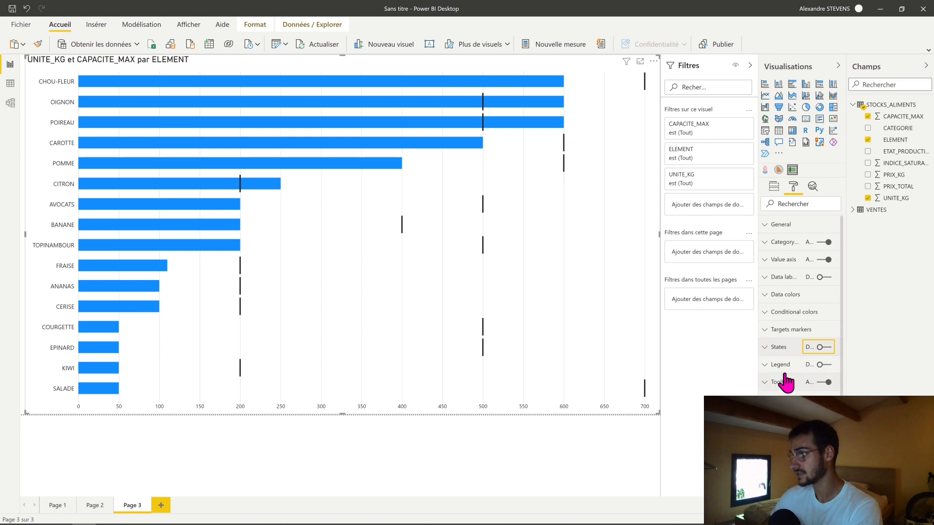
- Recolor the bullet chart's target markers with the red theme color
{"action": "left_click", "coordinate": [780, 295]}
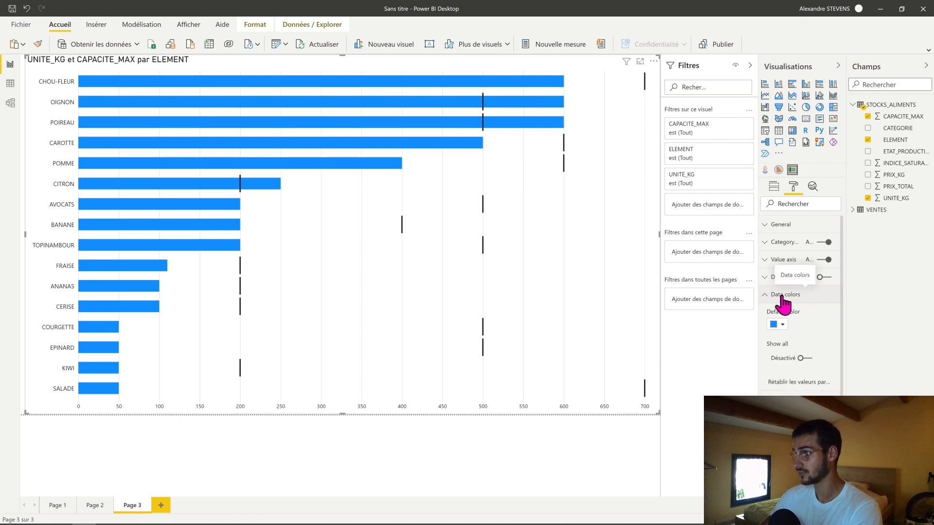
{"action": "left_click", "coordinate": [782, 296]}
{"action": "left_click", "coordinate": [791, 330]}
{"action": "scroll", "coordinate": [791, 360], "scroll_direction": "down", "scroll_amount": 1}
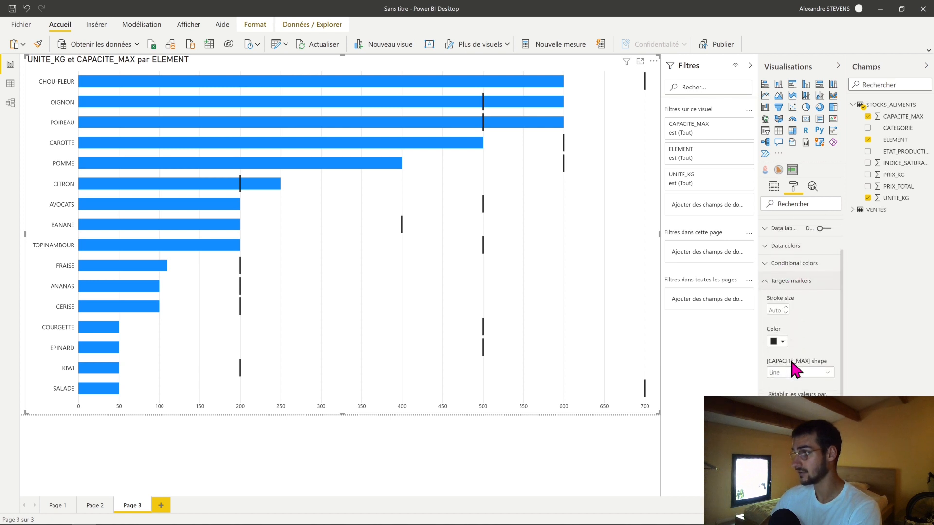
{"action": "left_click", "coordinate": [778, 342]}
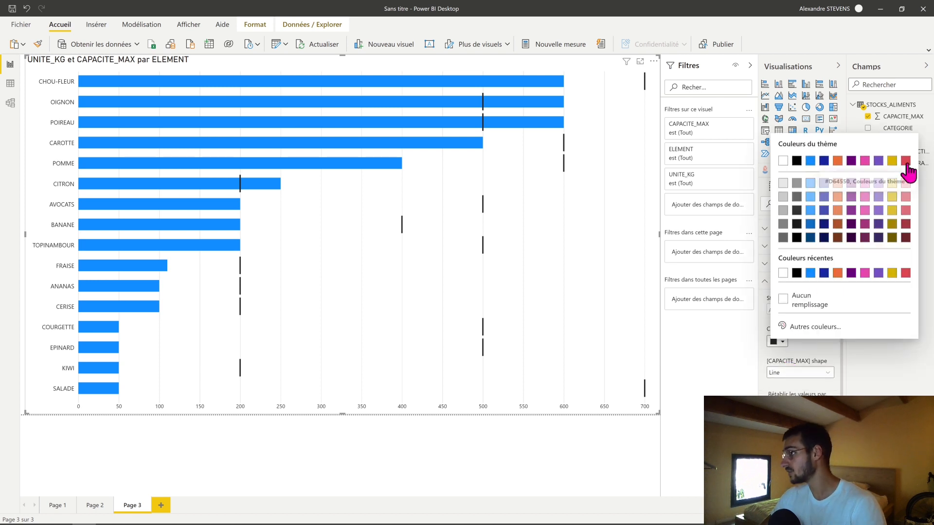
{"action": "left_click", "coordinate": [904, 161]}
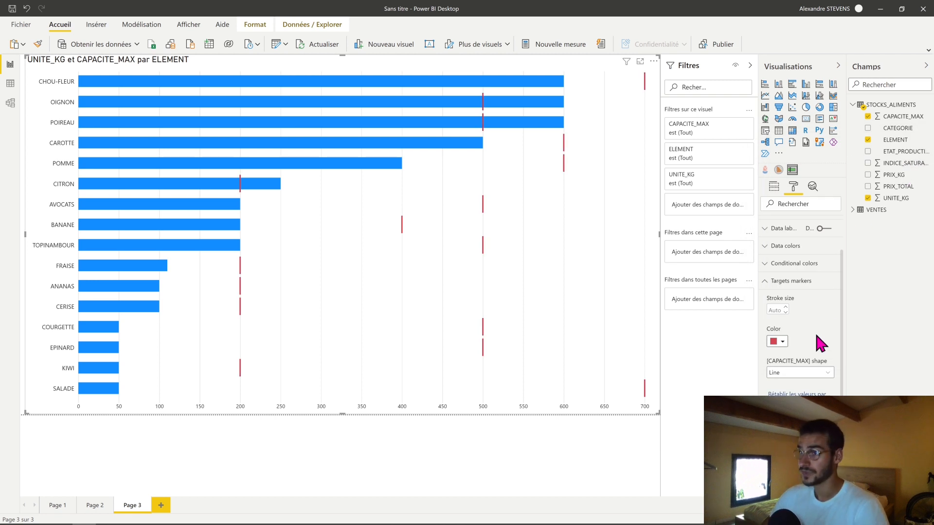
- Try the Cross, Circle and Square shapes for the CAPACITE_MAX target markers and return them to Line
{"action": "left_click", "coordinate": [824, 373]}
{"action": "left_click", "coordinate": [798, 396]}
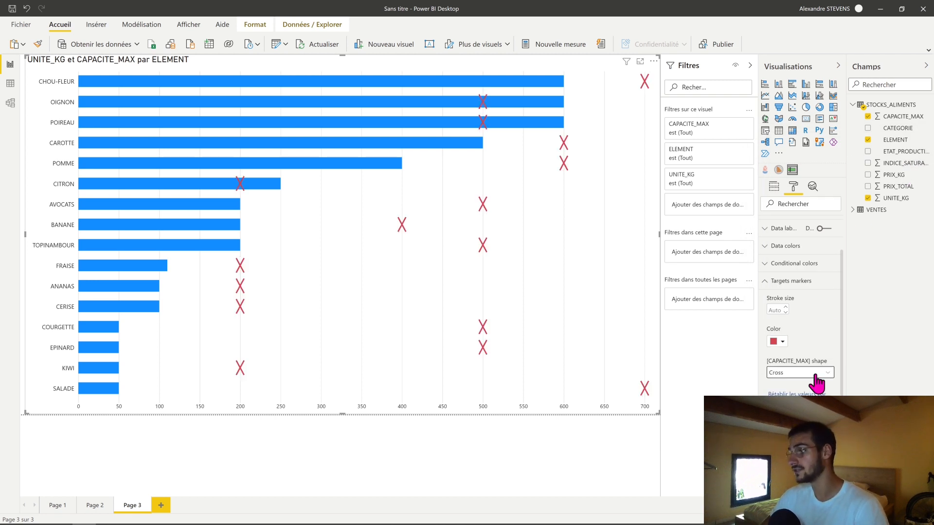
{"action": "left_click", "coordinate": [814, 374]}
{"action": "left_click", "coordinate": [798, 405]}
{"action": "left_click", "coordinate": [802, 375]}
{"action": "left_click", "coordinate": [803, 405]}
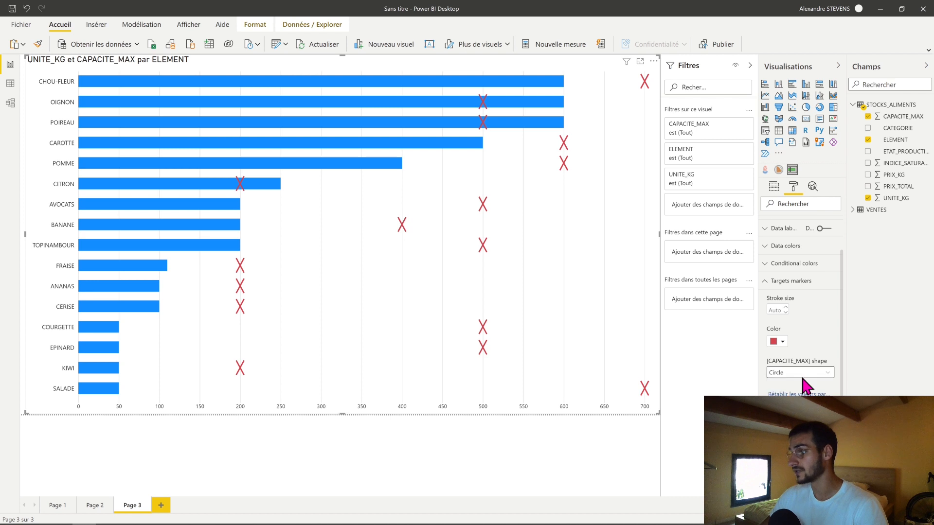
{"action": "left_click", "coordinate": [801, 374]}
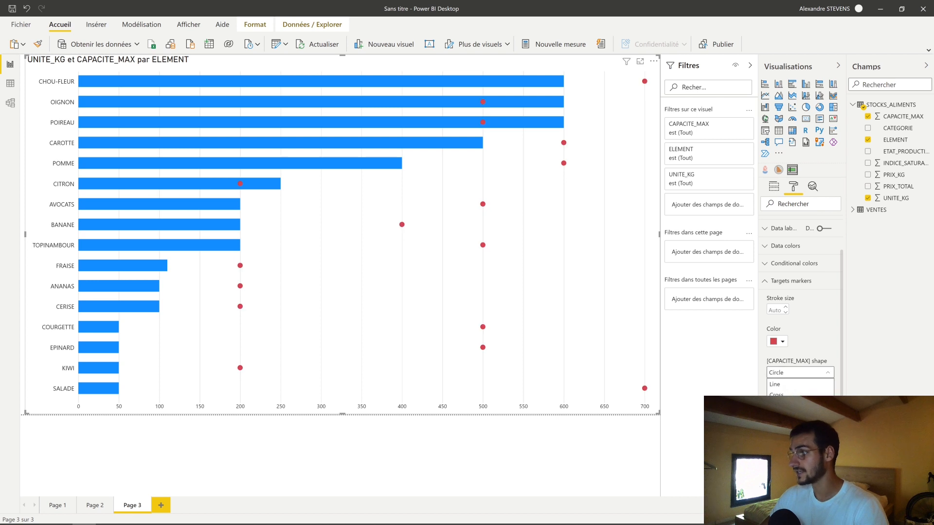
{"action": "left_click", "coordinate": [797, 384]}
{"action": "left_click", "coordinate": [783, 282]}
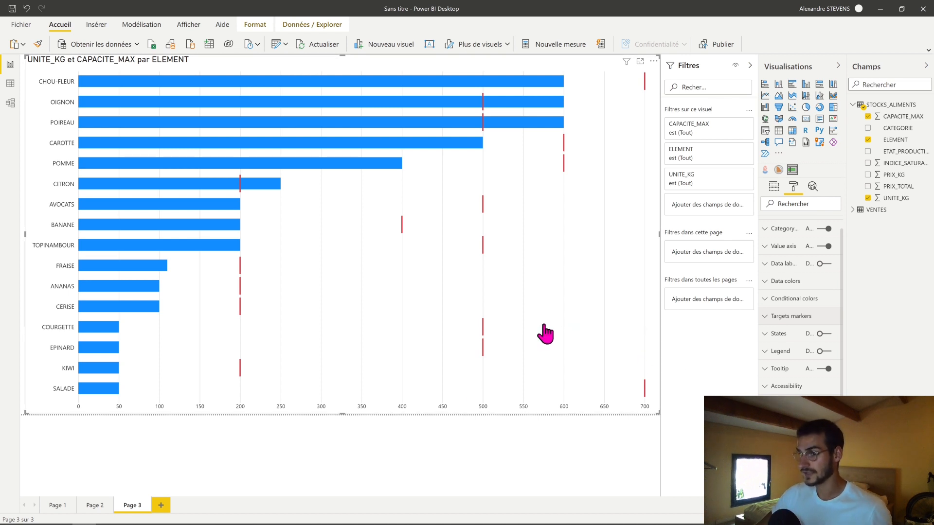
- Replace the bullet chart's title with STOCKAGE MAX ELEMENTS
{"action": "left_click", "coordinate": [374, 465]}
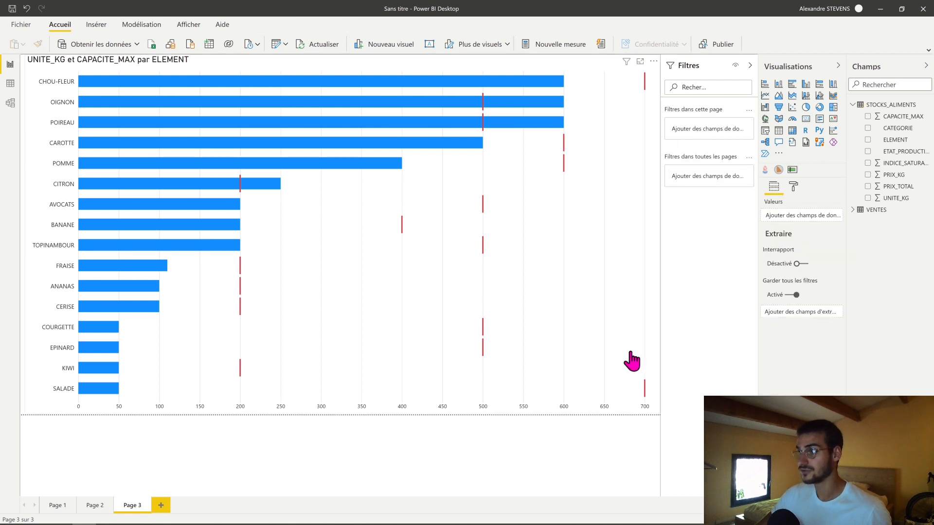
{"action": "left_click", "coordinate": [582, 327]}
{"action": "left_click", "coordinate": [794, 186]}
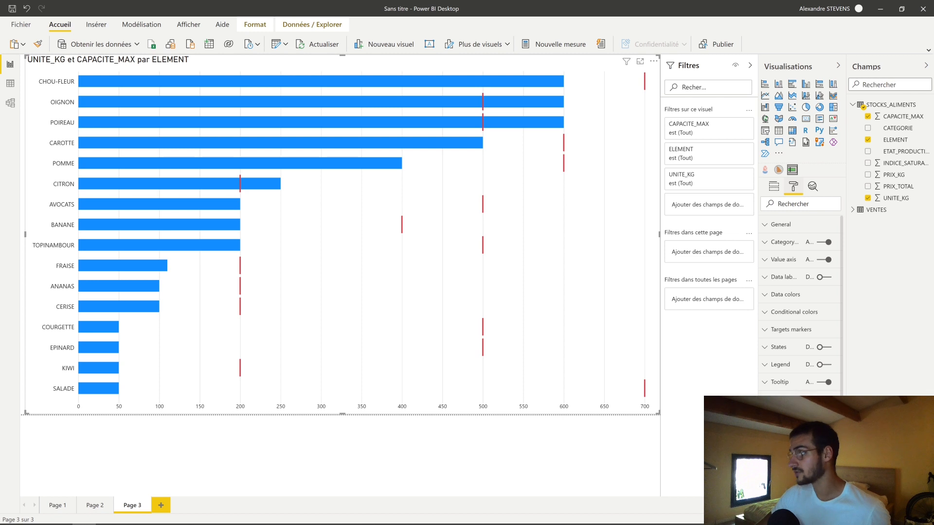
{"action": "scroll", "coordinate": [800, 301], "scroll_direction": "down", "scroll_amount": 2}
{"action": "triple_click", "coordinate": [769, 365]}
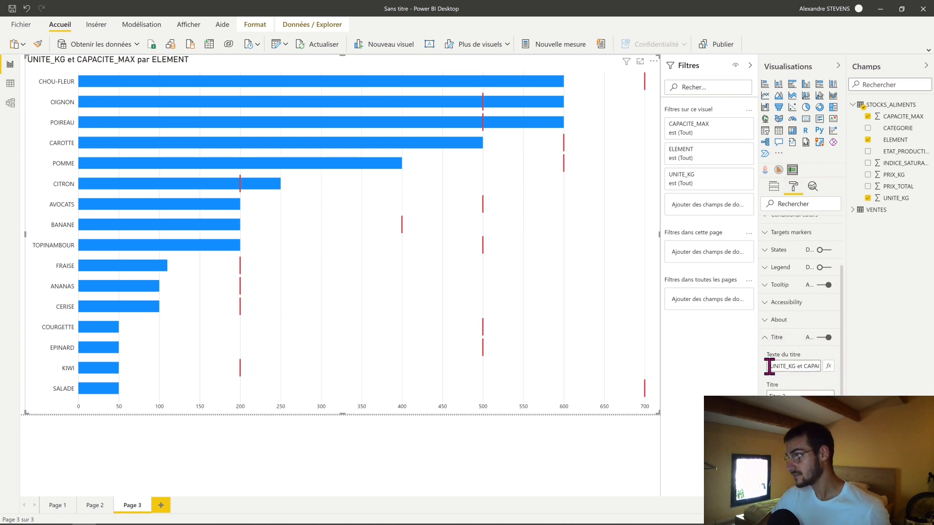
{"action": "key", "text": "BackSpace"}
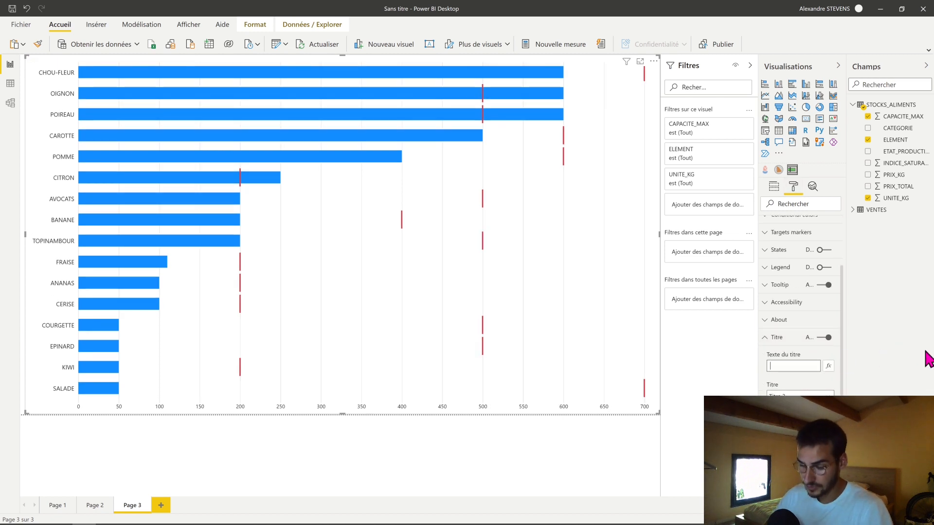
{"action": "type", "text": "ST"}
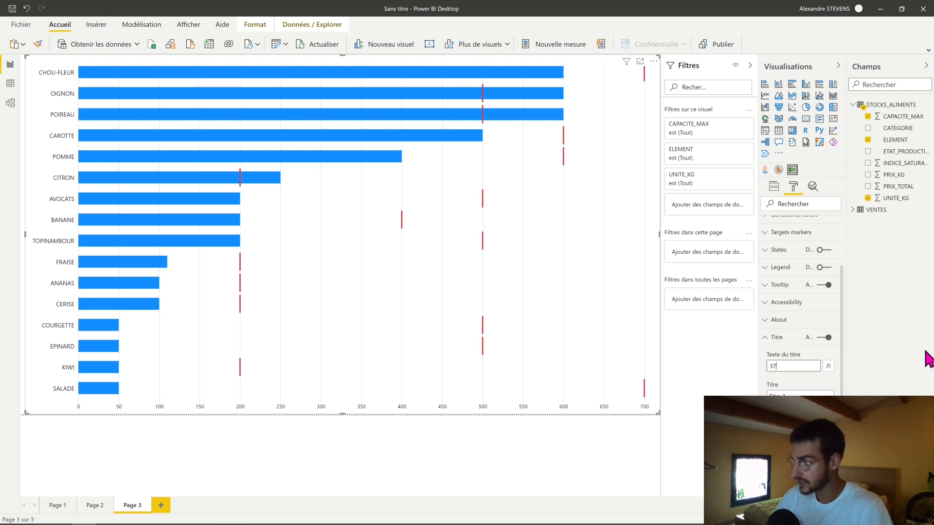
{"action": "type", "text": "OCKAGE "}
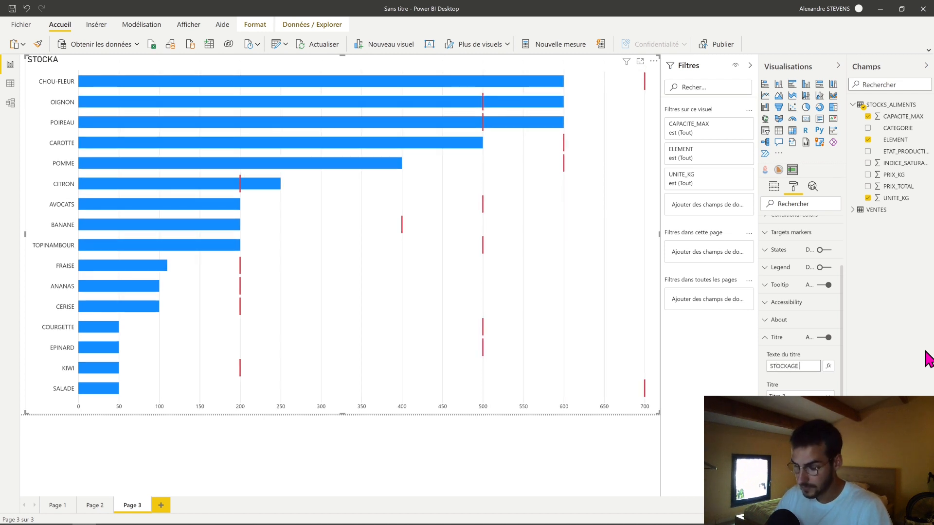
{"action": "type", "text": "MAX "}
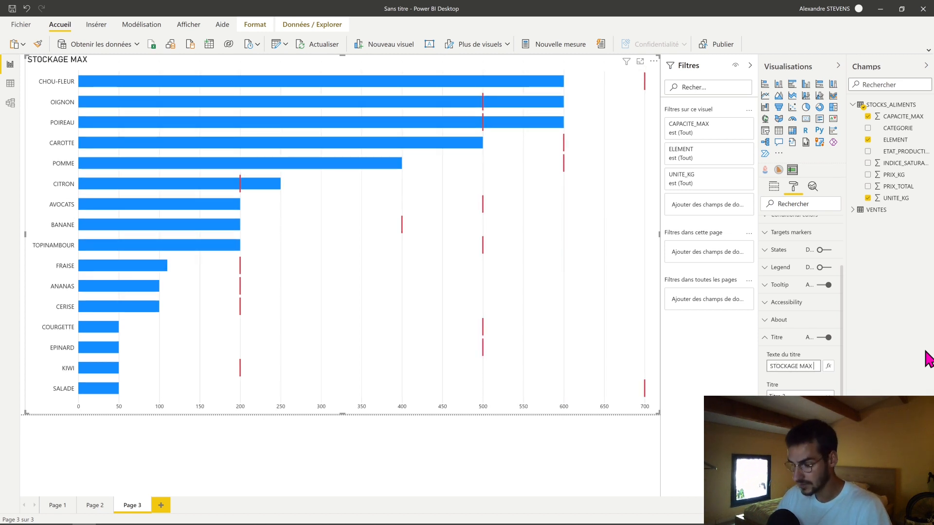
{"action": "type", "text": "ELEMENTS"}
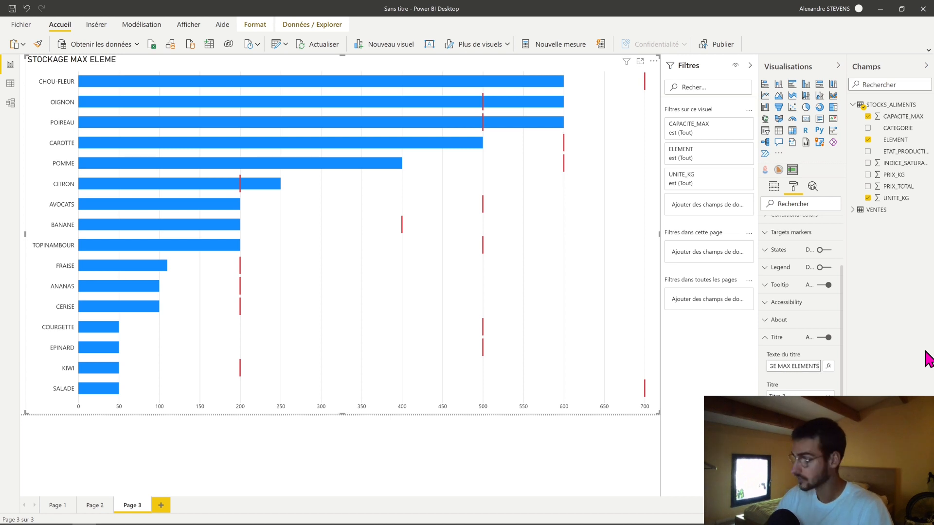
{"action": "left_click", "coordinate": [461, 419]}
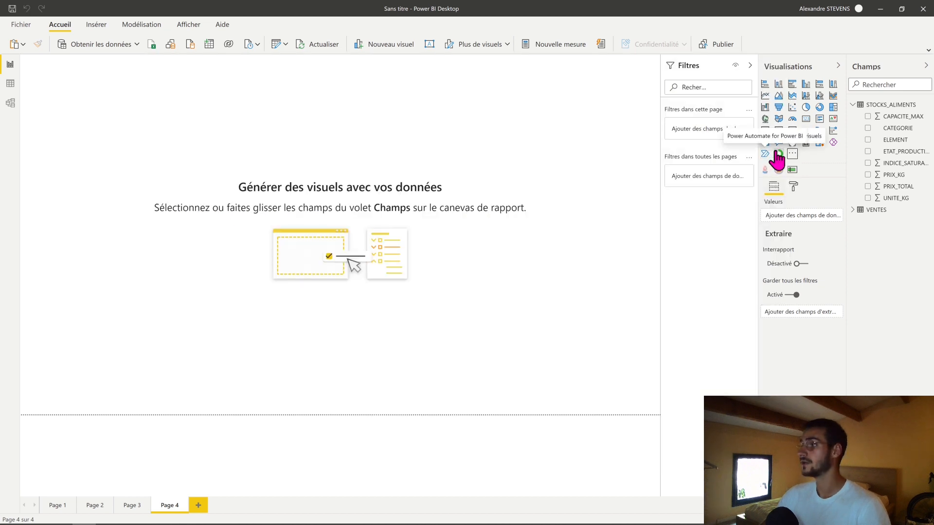
- Insert the Circle KPI Gauge on Page 4 and enlarge it to the full page height and over a third of its width
{"action": "left_click", "coordinate": [778, 154]}
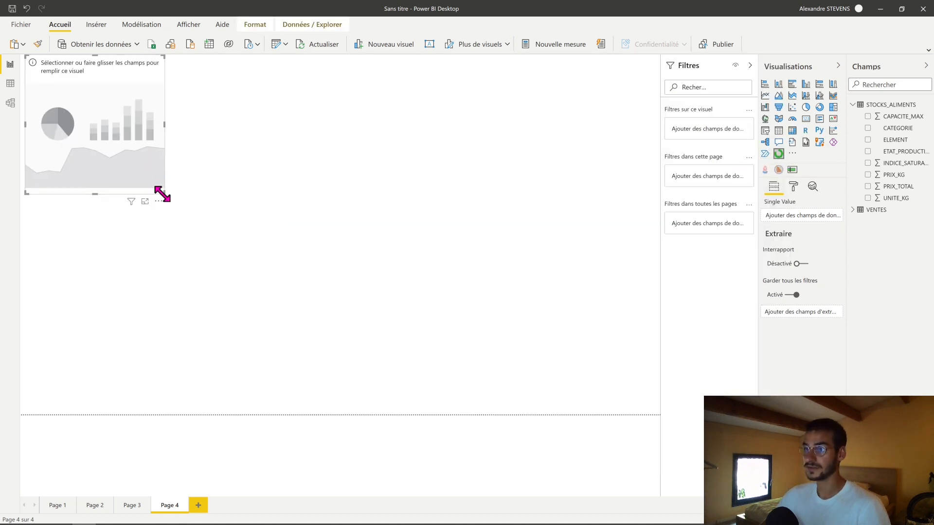
{"action": "left_click_drag", "start_coordinate": [164, 190], "coordinate": [282, 423]}
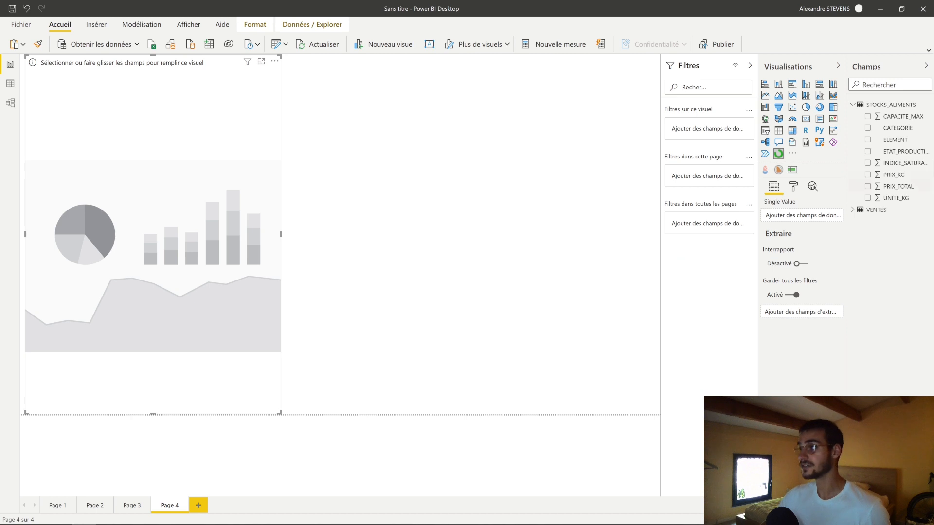
- Open the STOCKS_ALIMENTS query in the Power Query editor and examine the CAPACITE_MAX and INDICE_SATURATION columns
{"action": "left_click", "coordinate": [881, 111]}
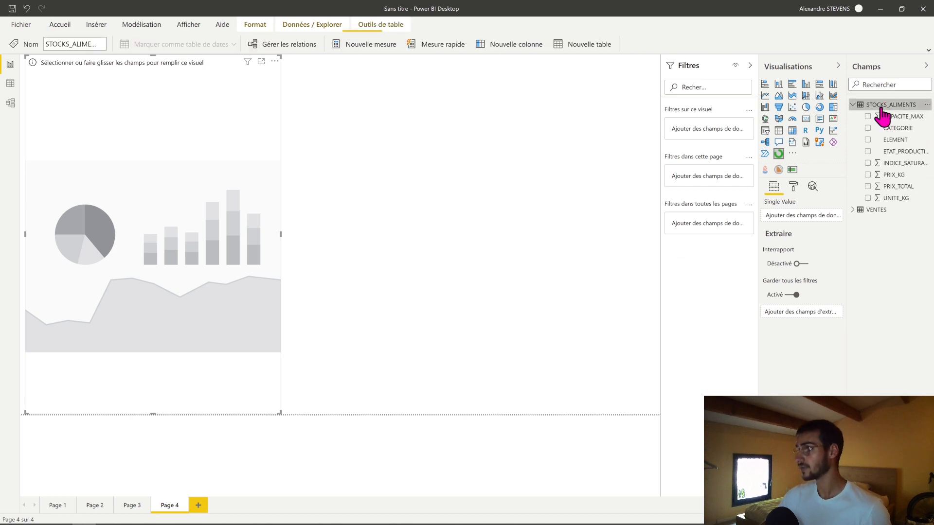
{"action": "right_click", "coordinate": [881, 111]}
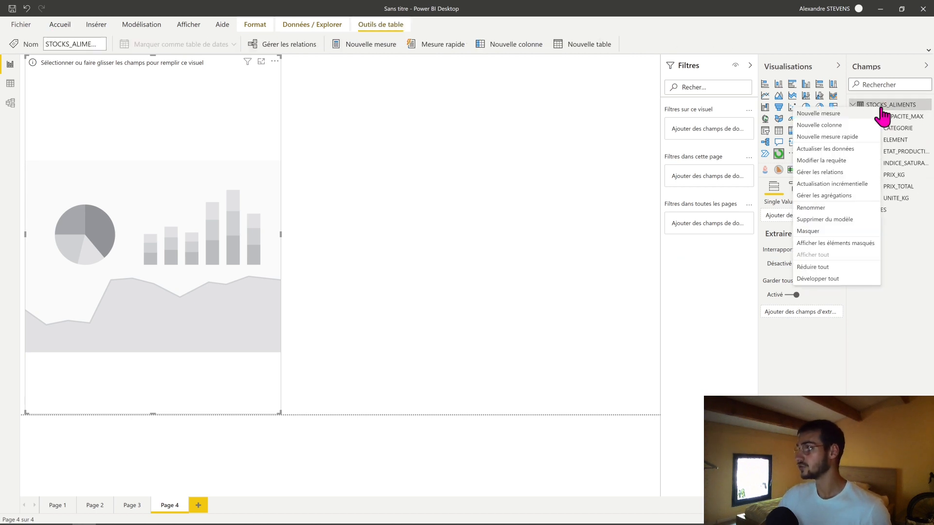
{"action": "left_click", "coordinate": [839, 160]}
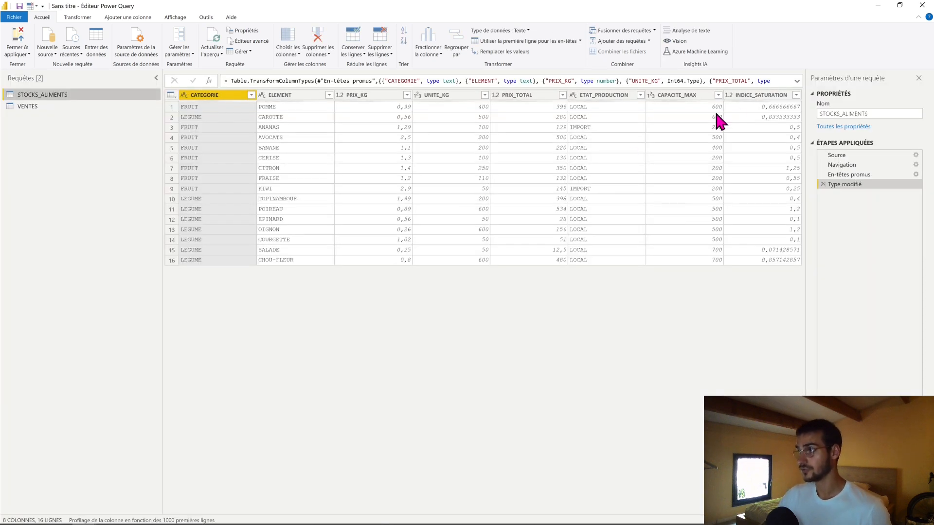
{"action": "left_click", "coordinate": [764, 106]}
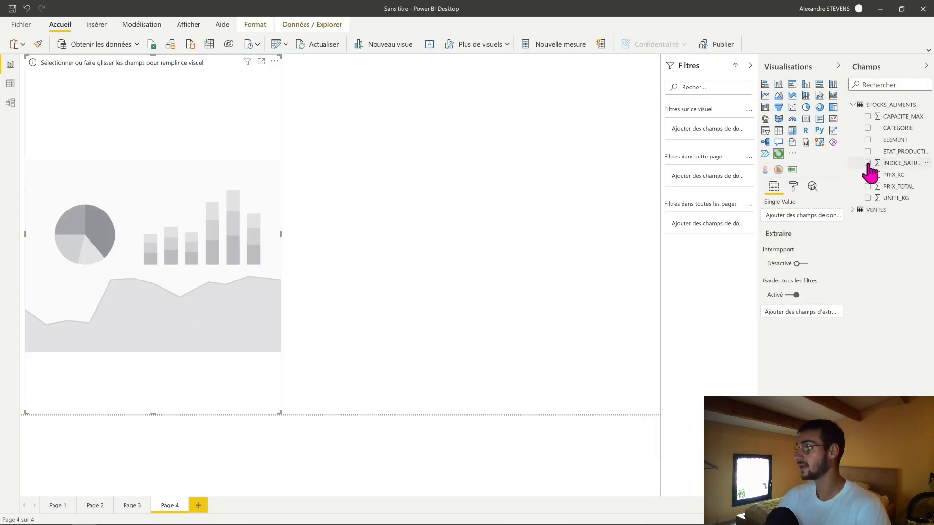
- Assign INDICE_SATURATION as the circle gauge's single value and widen the gauge slightly
{"action": "left_click", "coordinate": [867, 164]}
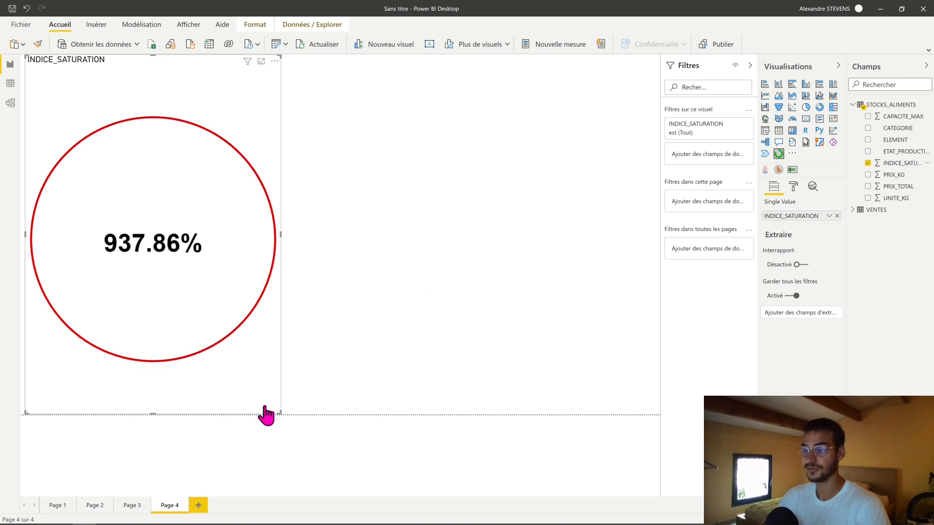
{"action": "left_click_drag", "start_coordinate": [281, 234], "coordinate": [291, 235]}
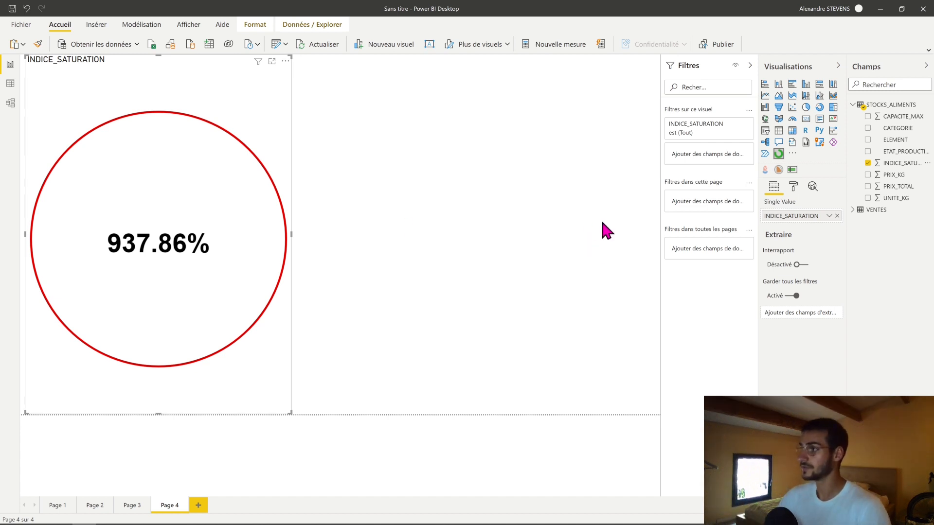
- Add an ELEMENT slicer beside the circle gauge and filter the page to ANANAS
{"action": "left_click", "coordinate": [579, 192]}
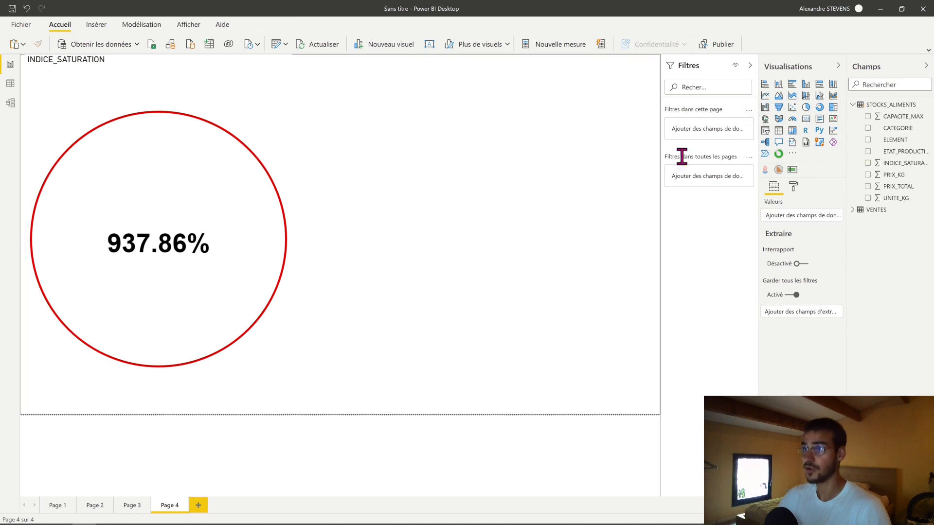
{"action": "left_click", "coordinate": [765, 130]}
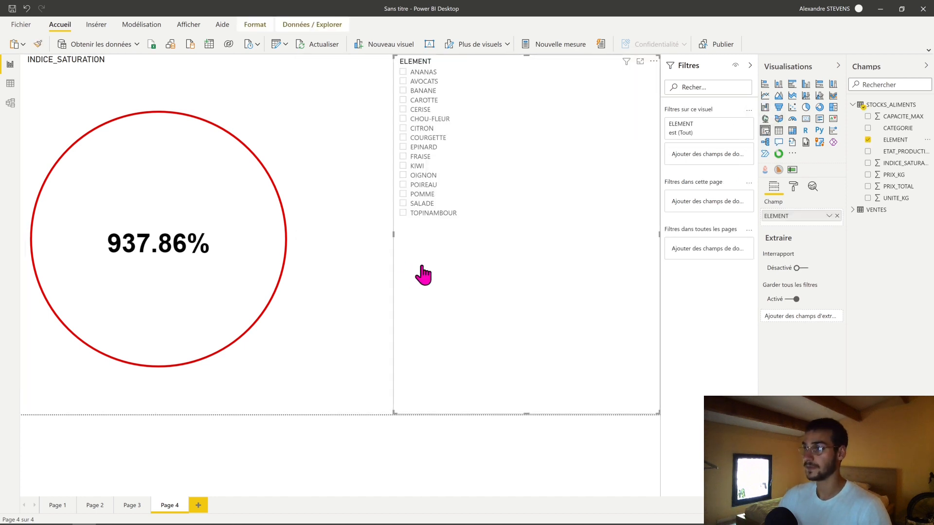
{"action": "left_click", "coordinate": [421, 72]}
{"action": "left_click", "coordinate": [330, 238]}
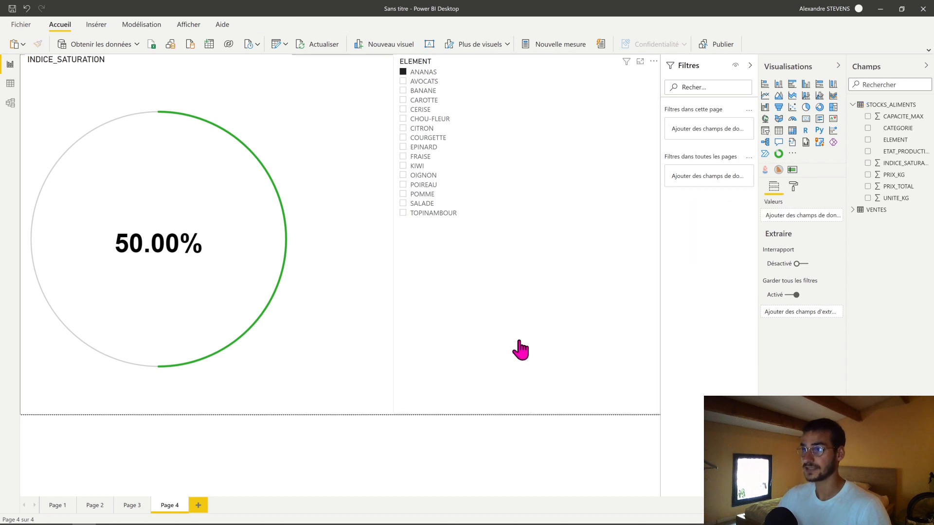
- Change the circle gauge's title to INDICE DE SATURATION
{"action": "left_click", "coordinate": [245, 403]}
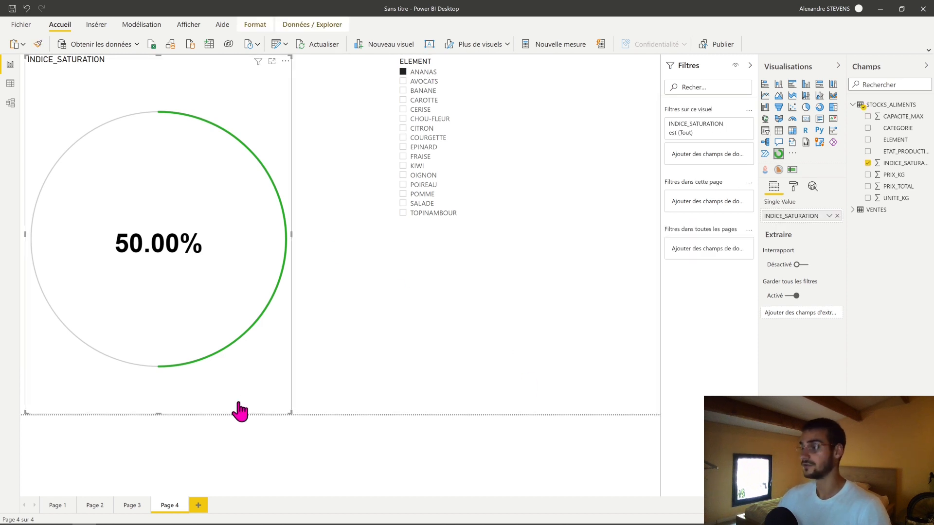
{"action": "left_click", "coordinate": [793, 187]}
{"action": "left_click", "coordinate": [783, 265]}
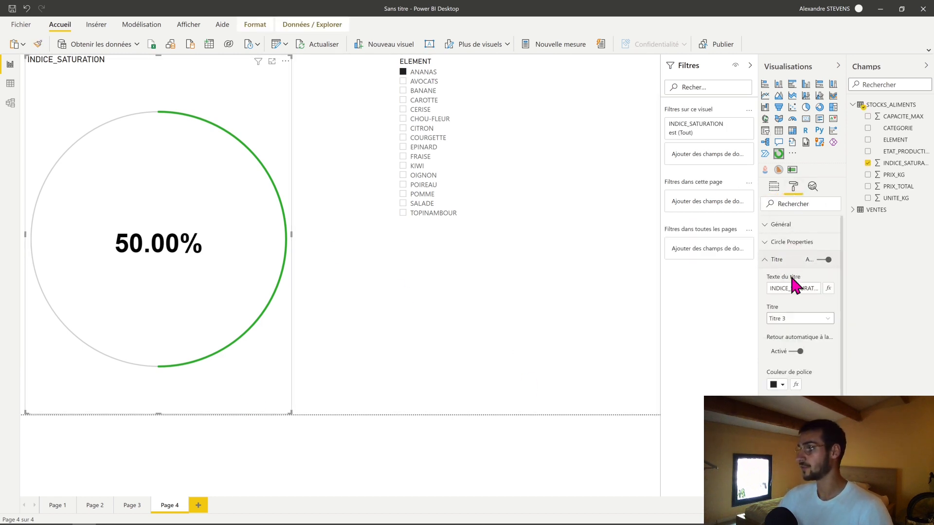
{"action": "left_click", "coordinate": [792, 288]}
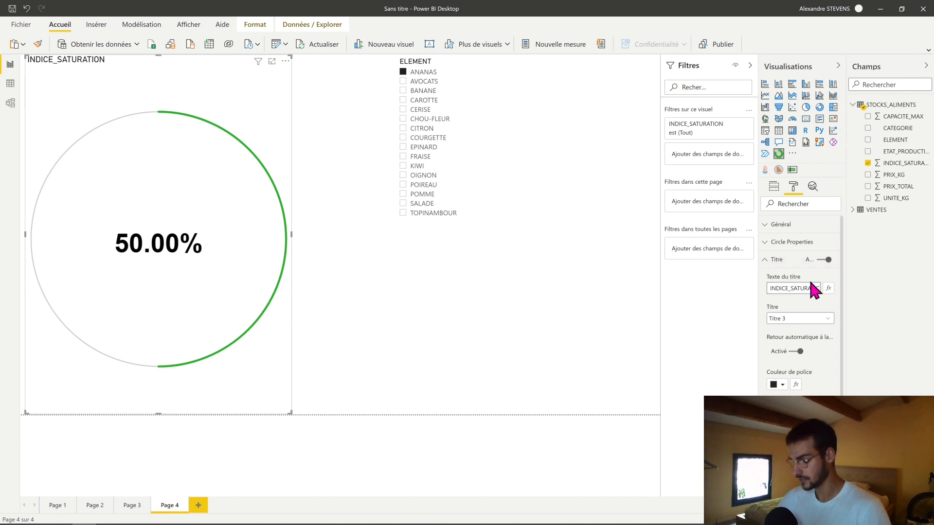
{"action": "key", "text": "BackSpace"}
{"action": "type", "text": "DE"}
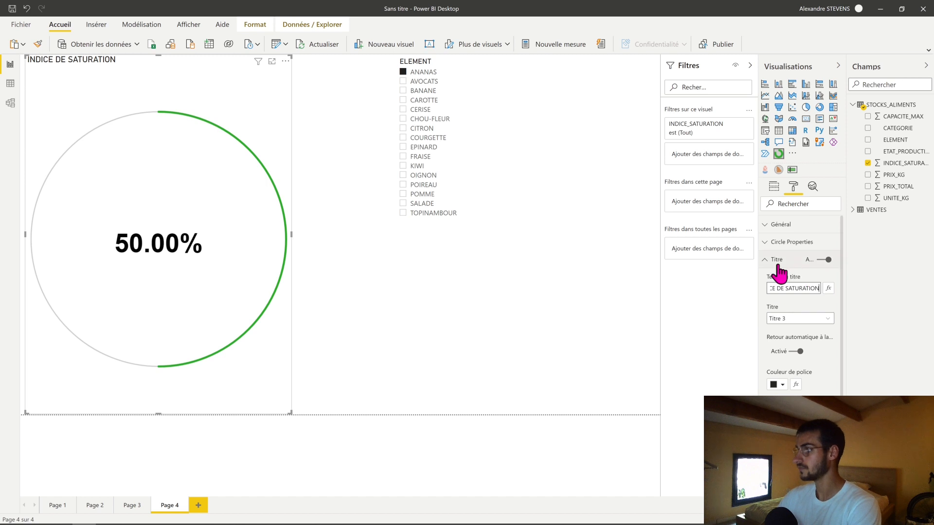
{"action": "left_click", "coordinate": [778, 261]}
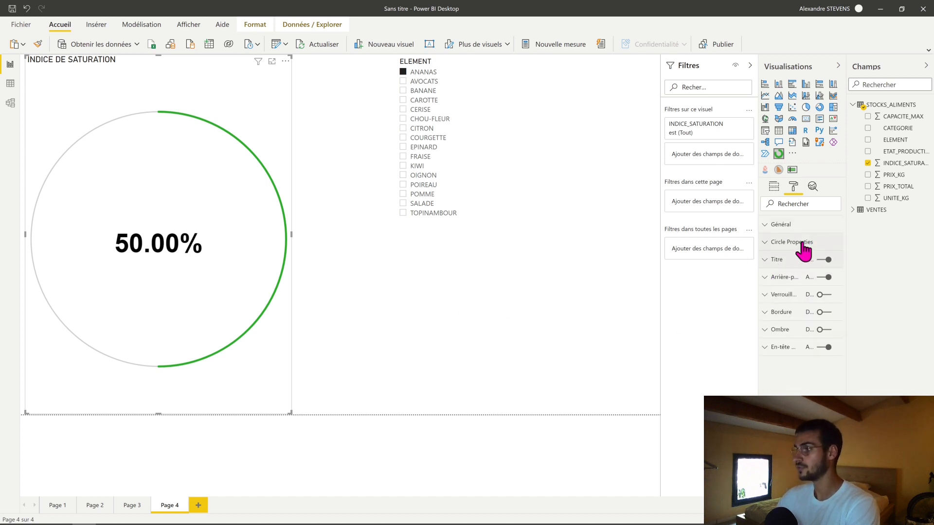
- Set the circle gauge's inner color to the lightest grey shade of the theme's white
{"action": "left_click", "coordinate": [801, 242]}
{"action": "scroll", "coordinate": [801, 250], "scroll_direction": "down", "scroll_amount": 5}
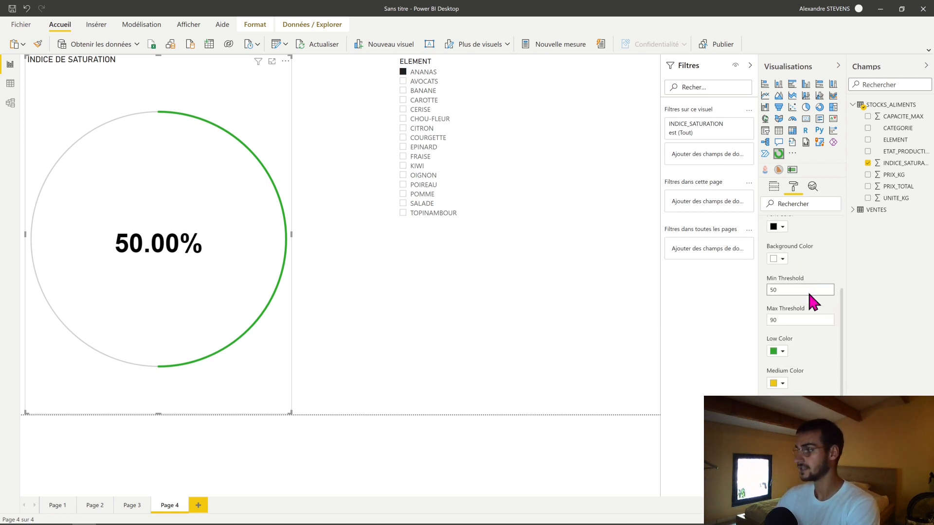
{"action": "scroll", "coordinate": [807, 291], "scroll_direction": "down", "scroll_amount": 2}
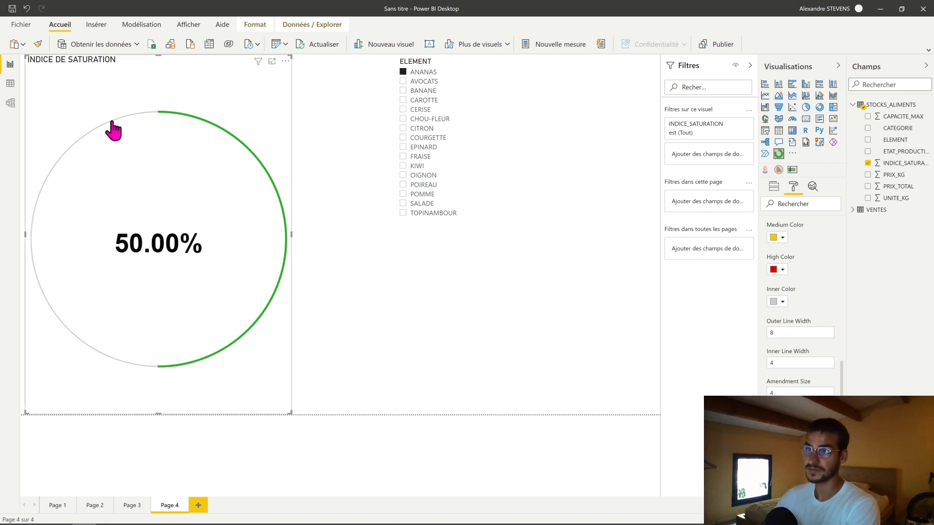
{"action": "left_click", "coordinate": [777, 301]}
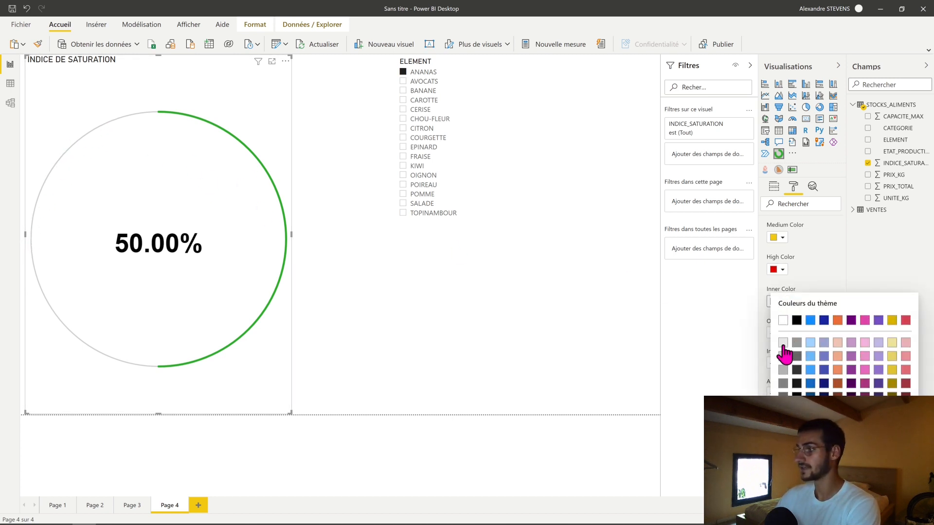
{"action": "left_click", "coordinate": [777, 365]}
- Set the circle gauge's outer and inner line widths to 28 and its amendment size to 0
{"action": "scroll", "coordinate": [788, 318], "scroll_direction": "down", "scroll_amount": 1}
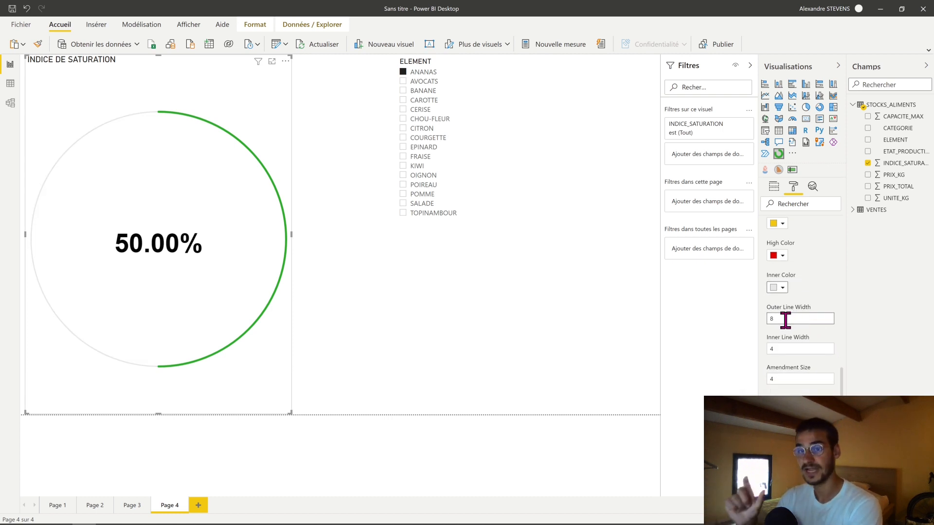
{"action": "double_click", "coordinate": [772, 319]}
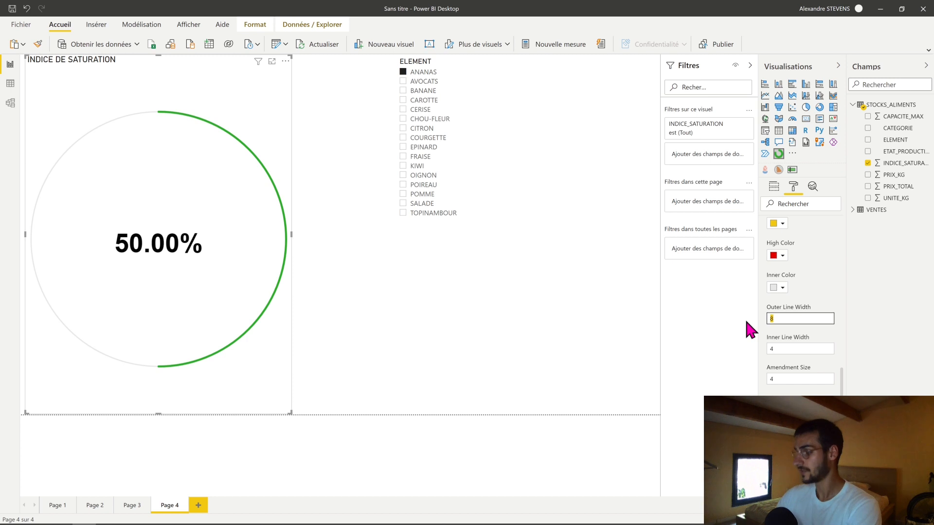
{"action": "type", "text": "28"}
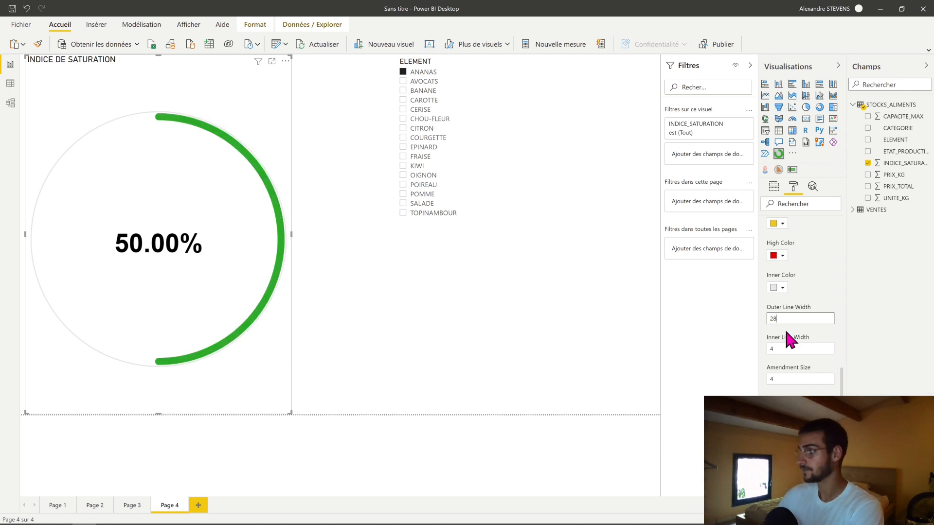
{"action": "double_click", "coordinate": [778, 348]}
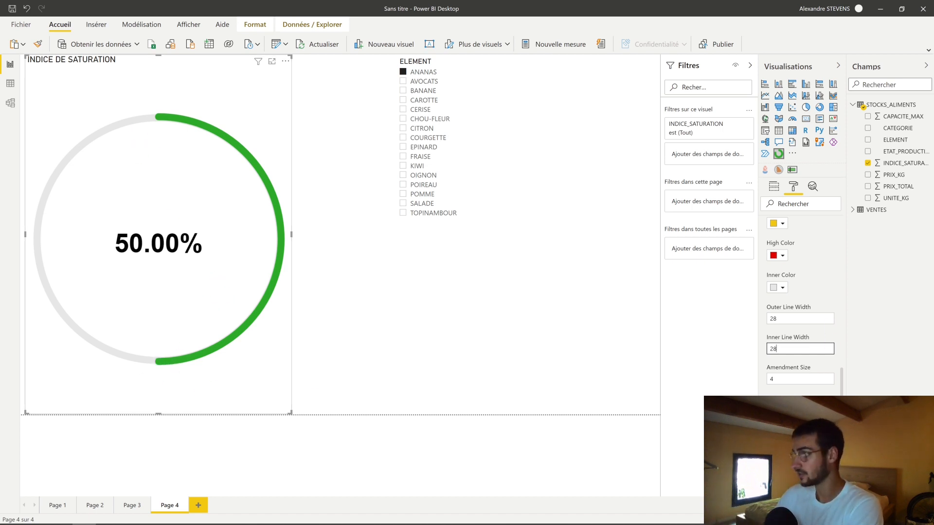
{"action": "left_click", "coordinate": [788, 380]}
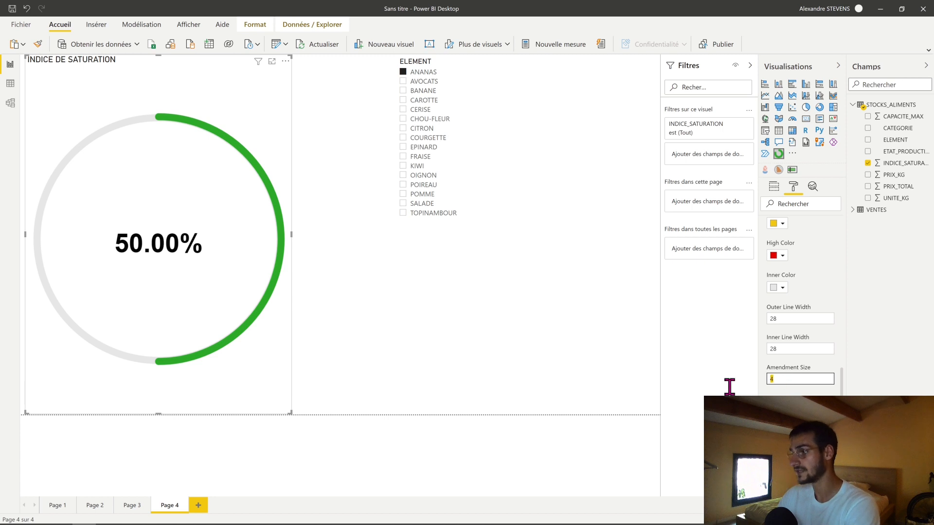
{"action": "type", "text": "0"}
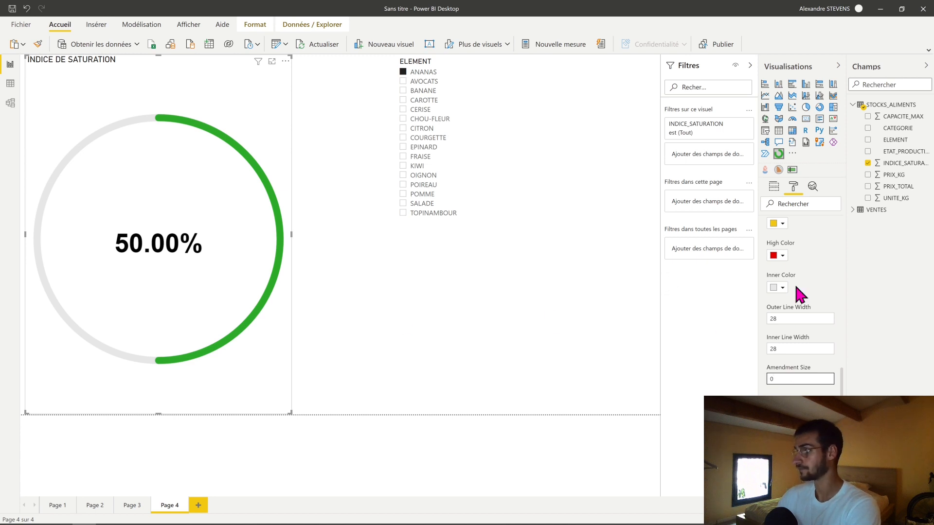
- Set the circle gauge's minimum threshold to 45 and its maximum threshold to 80
{"action": "scroll", "coordinate": [798, 292], "scroll_direction": "up", "scroll_amount": 4}
{"action": "scroll", "coordinate": [793, 316], "scroll_direction": "up", "scroll_amount": 2}
{"action": "scroll", "coordinate": [815, 360], "scroll_direction": "down", "scroll_amount": 3}
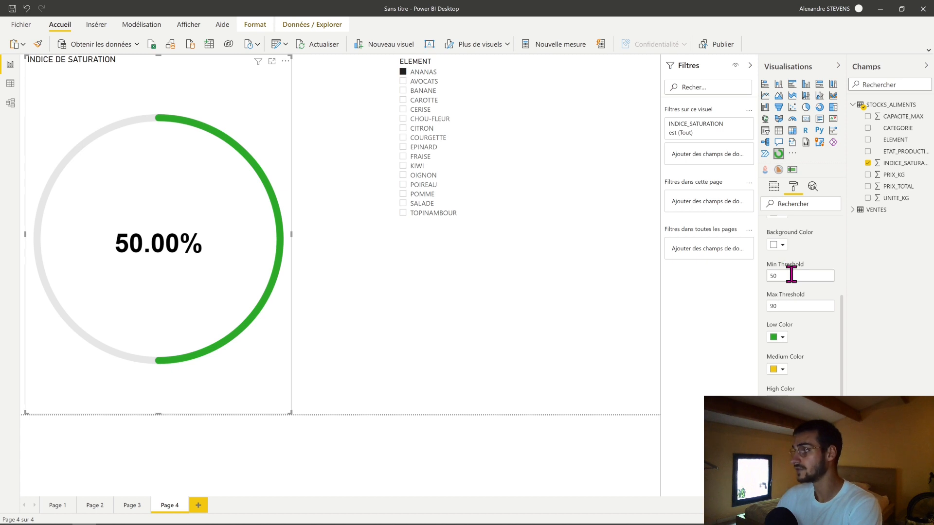
{"action": "left_click_drag", "start_coordinate": [796, 278], "coordinate": [769, 274]}
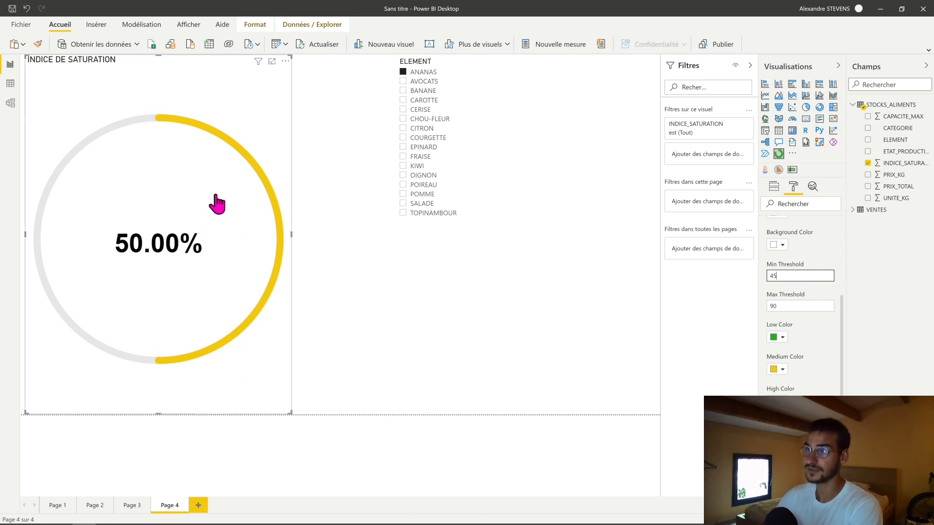
{"action": "left_click_drag", "start_coordinate": [793, 299], "coordinate": [745, 302]}
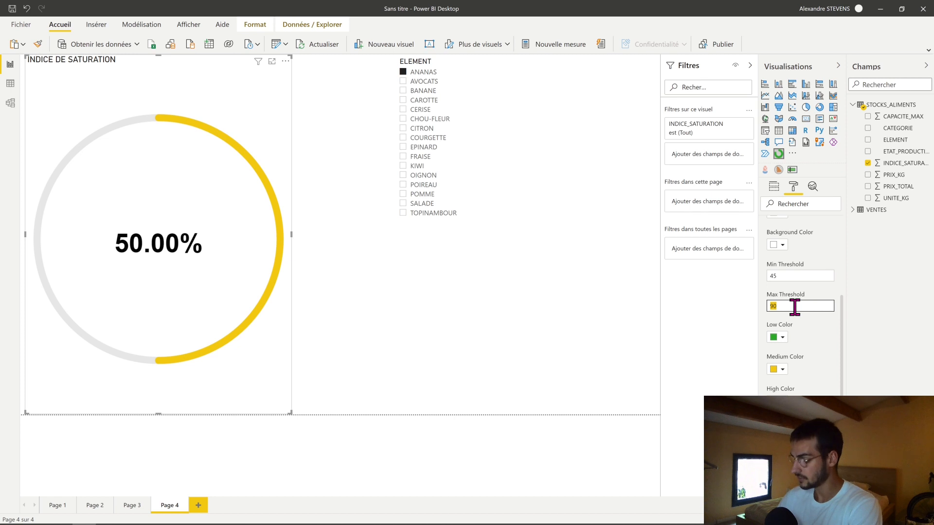
{"action": "type", "text": "80"}
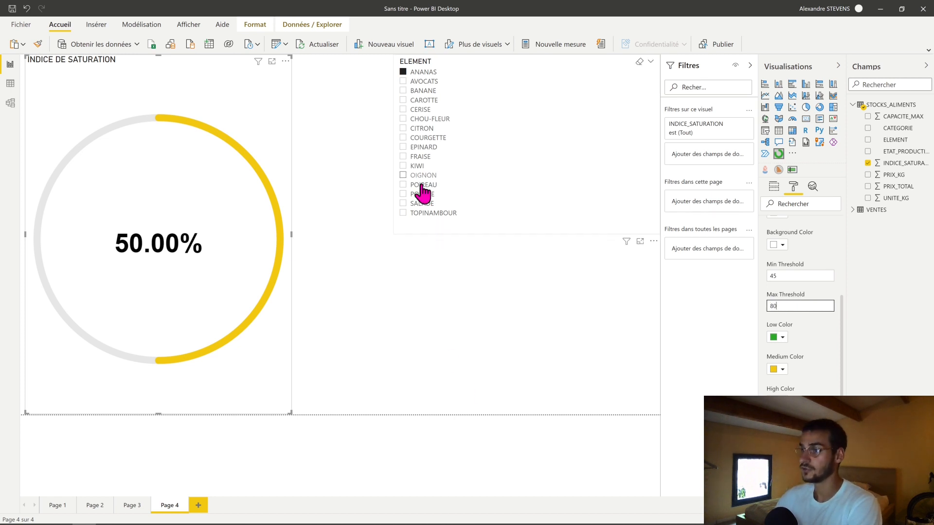
- Filter the page by POMME in the ELEMENT slicer and switch the selection to TOPINAMBOUR
{"action": "left_click", "coordinate": [425, 196]}
{"action": "left_click", "coordinate": [424, 195]}
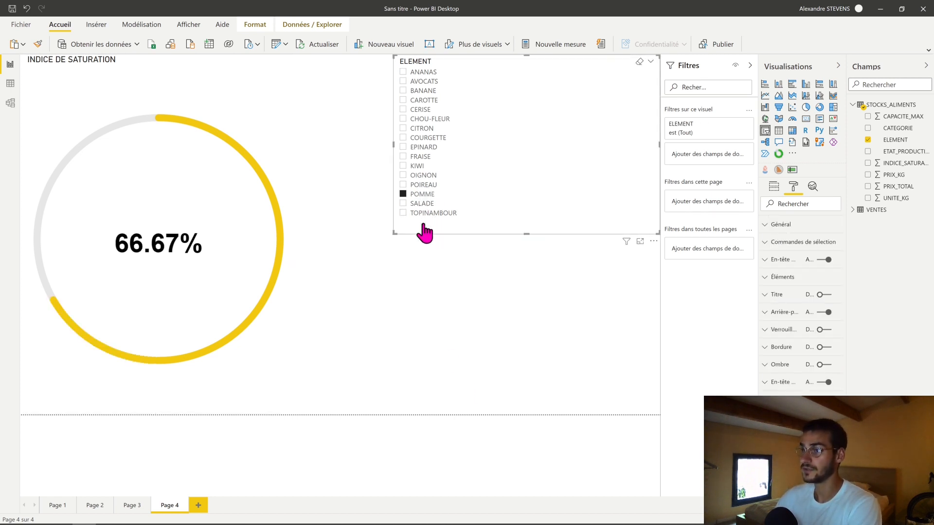
{"action": "left_click", "coordinate": [435, 216]}
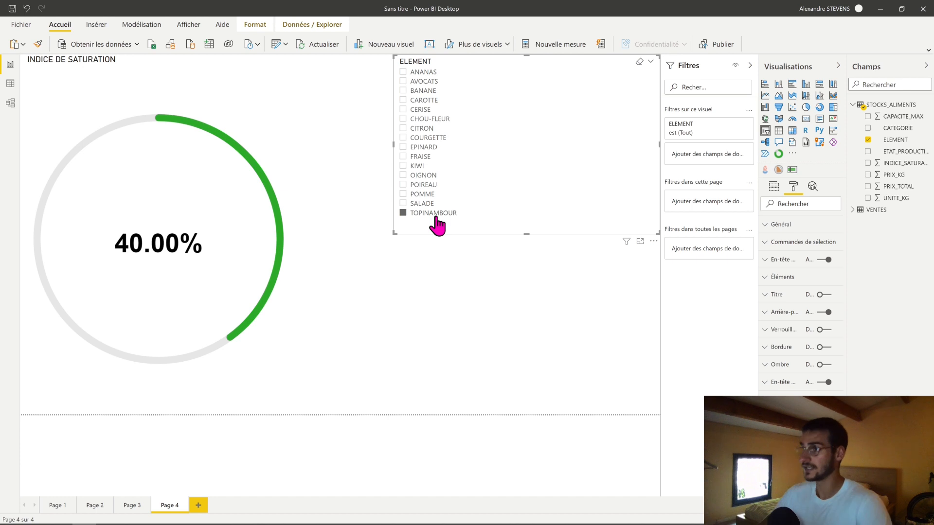
{"action": "left_click", "coordinate": [437, 270]}
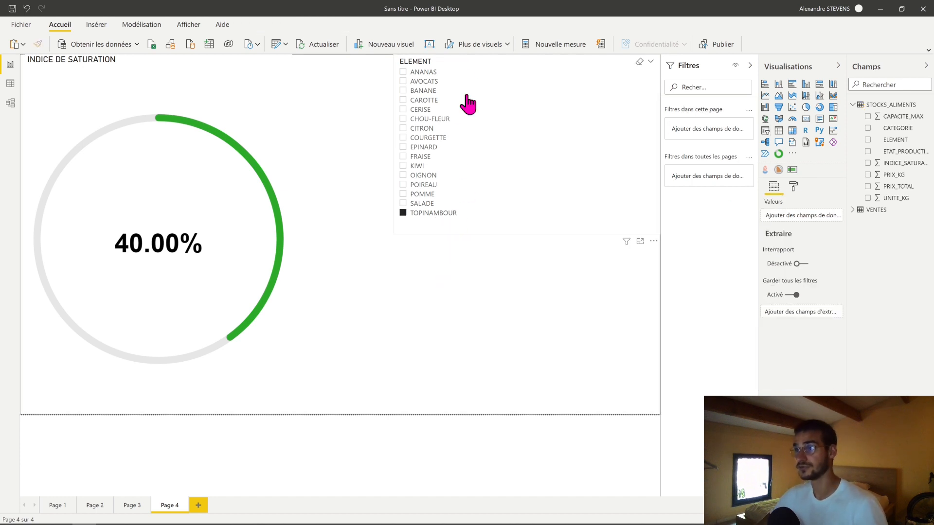
- Duplicate the circle gauge and shrink the copy so it fits in the space below the ELEMENT slicer
{"action": "left_click", "coordinate": [189, 411]}
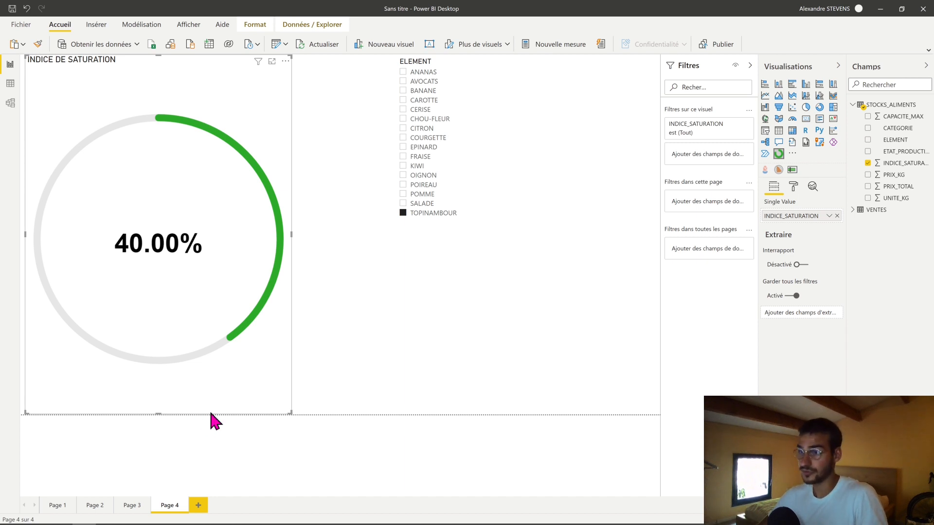
{"action": "left_click_drag", "start_coordinate": [210, 413], "coordinate": [215, 406]}
{"action": "key", "text": "ctrl+v"}
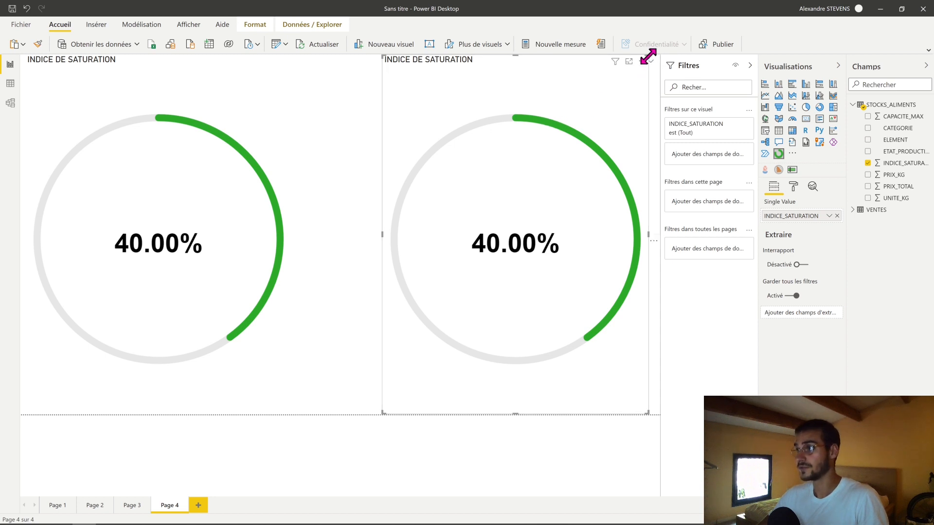
{"action": "key", "text": "Delete"}
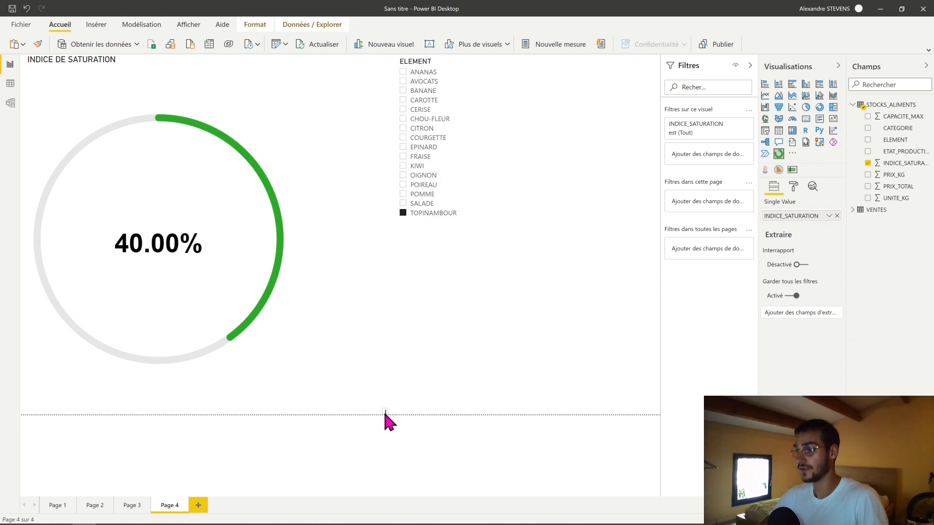
{"action": "left_click_drag", "start_coordinate": [385, 412], "coordinate": [579, 264]}
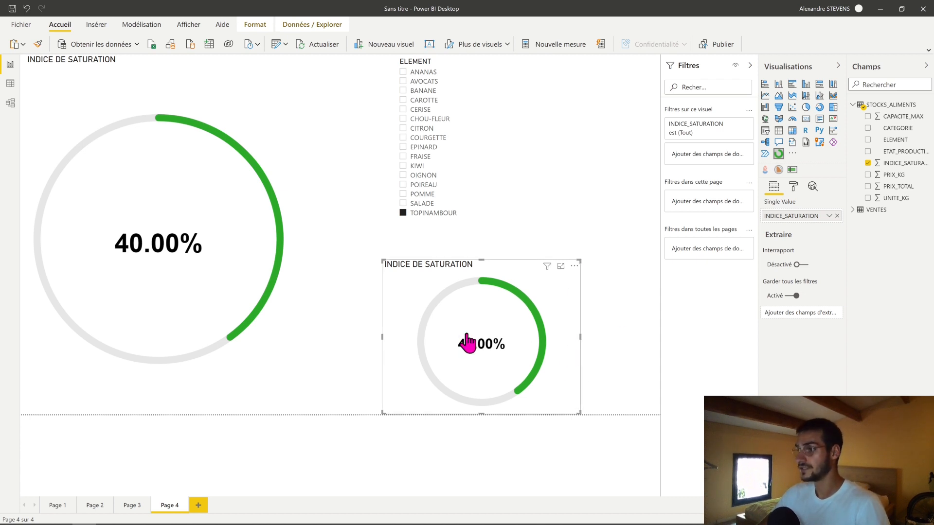
- Change the small gauge's title to INDICE DE SATURATION ANANAS
{"action": "left_click", "coordinate": [793, 187]}
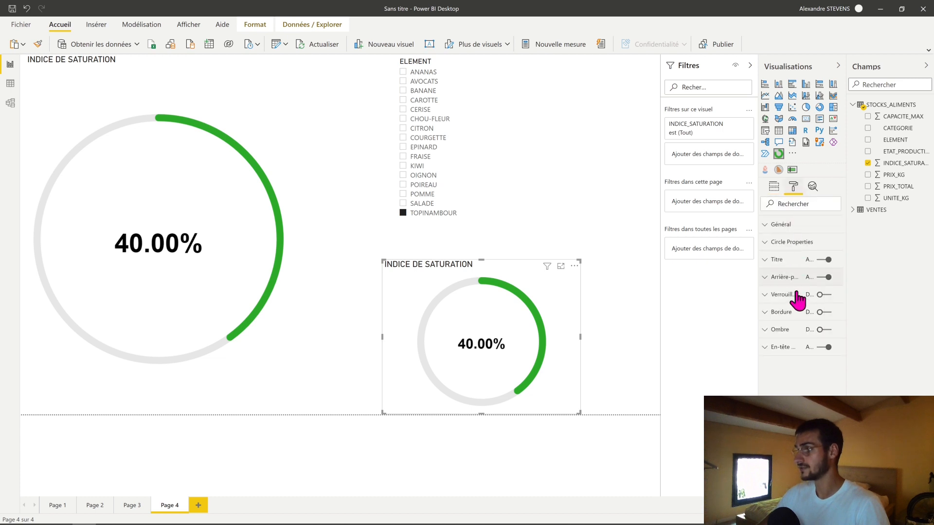
{"action": "left_click", "coordinate": [791, 242]}
{"action": "scroll", "coordinate": [802, 316], "scroll_direction": "down", "scroll_amount": 3}
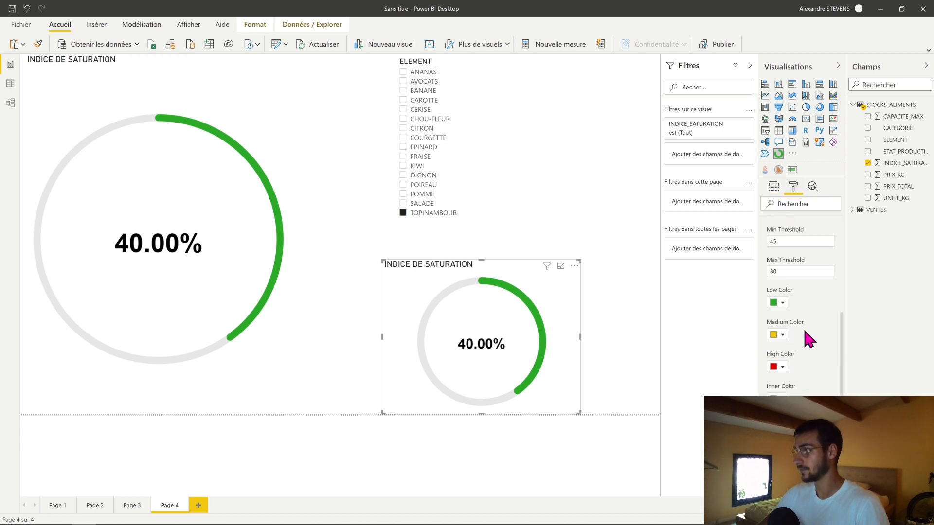
{"action": "scroll", "coordinate": [803, 311], "scroll_direction": "up", "scroll_amount": 3}
{"action": "left_click", "coordinate": [791, 242]}
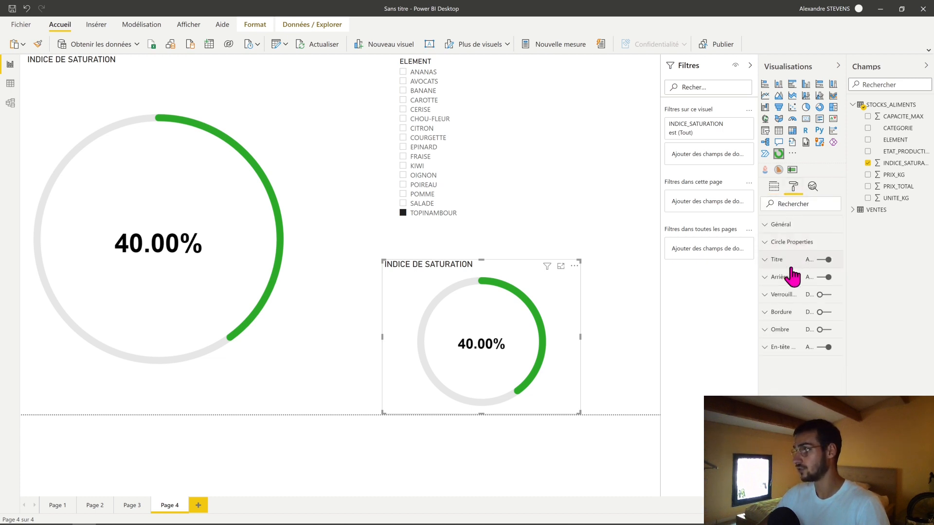
{"action": "left_click", "coordinate": [791, 263]}
{"action": "left_click_drag", "start_coordinate": [799, 288], "coordinate": [835, 287]}
{"action": "type", "text": "0"}
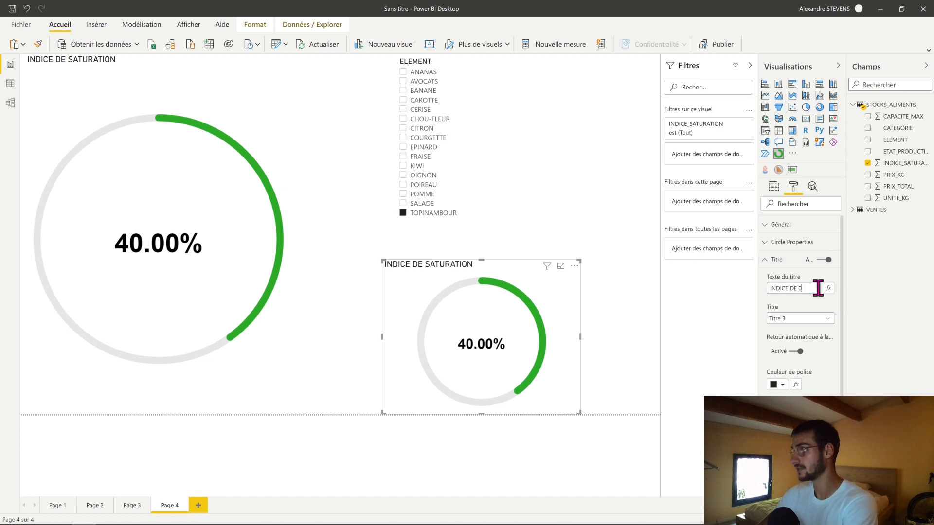
{"action": "key", "text": "BackSpace"}
{"action": "type", "text": "S"}
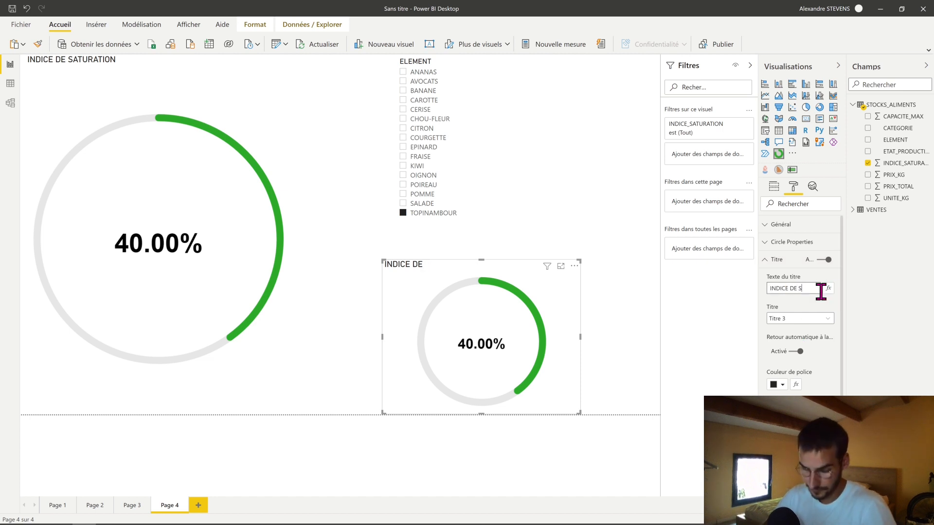
{"action": "type", "text": "ATURATION"}
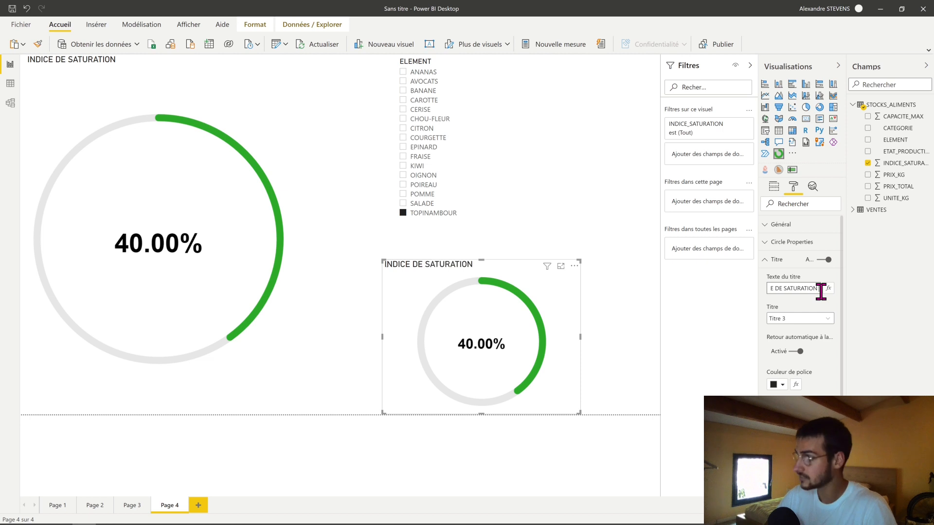
{"action": "type", "text": " ANANAS"}
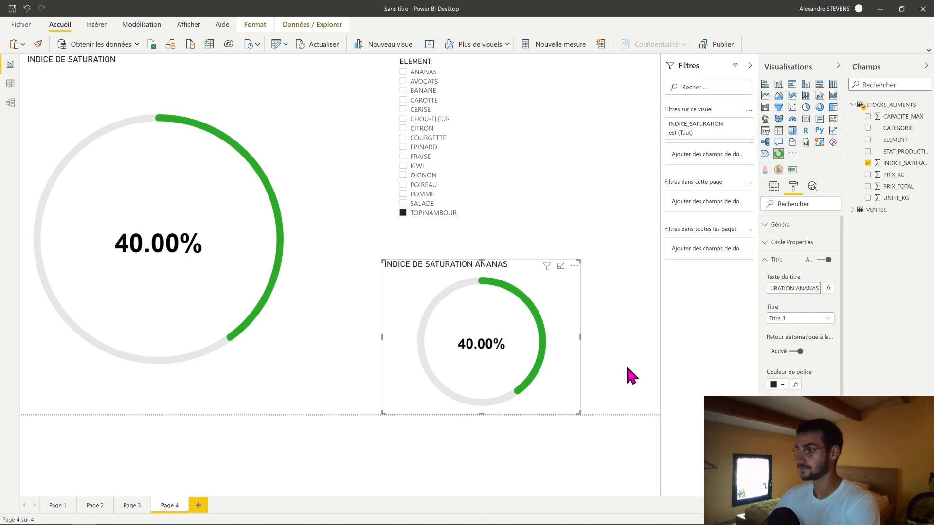
- Add the ELEMENT field as a visual-level filter on the INDICE DE SATURATION ANANAS gauge
{"action": "left_click", "coordinate": [627, 382]}
{"action": "left_click", "coordinate": [573, 388]}
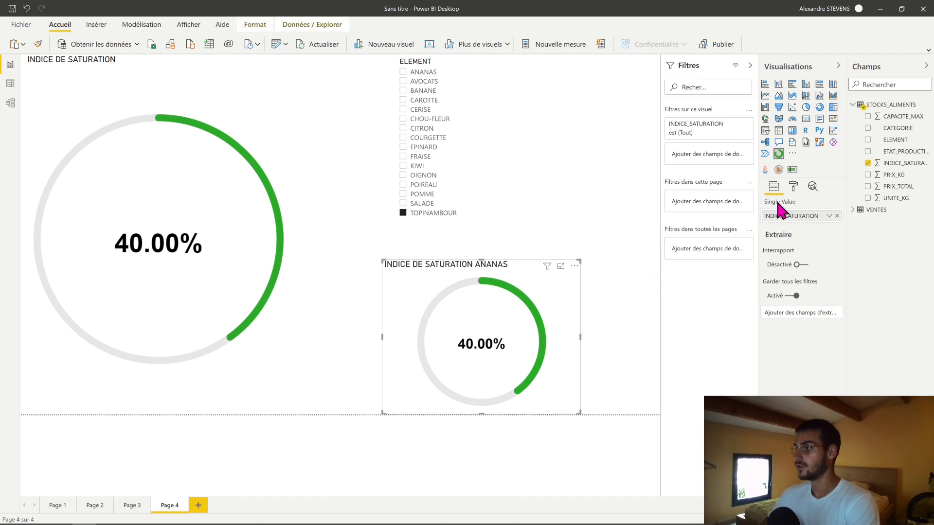
{"action": "left_click_drag", "start_coordinate": [896, 140], "coordinate": [701, 157]}
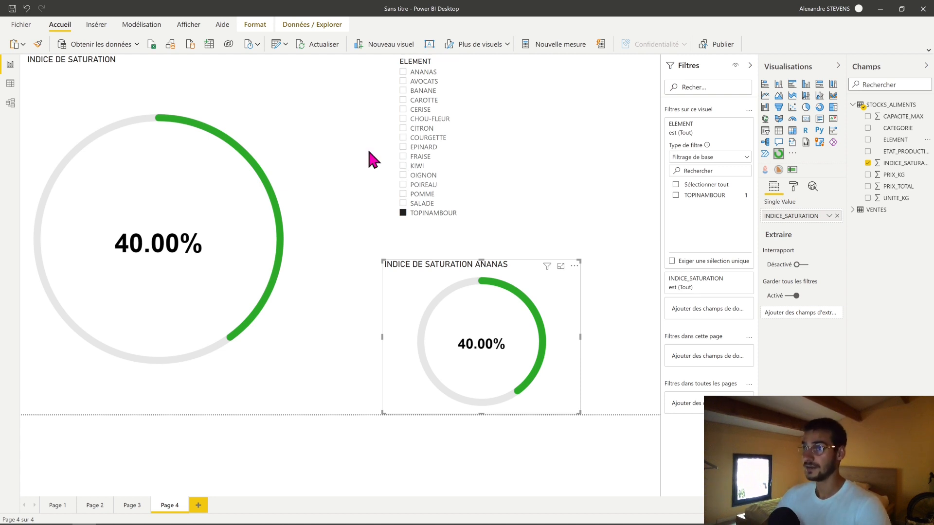
- Edit the ELEMENT slicer's interactions so that it does not filter the INDICE DE SATURATION ANANAS gauge
{"action": "left_click", "coordinate": [350, 250]}
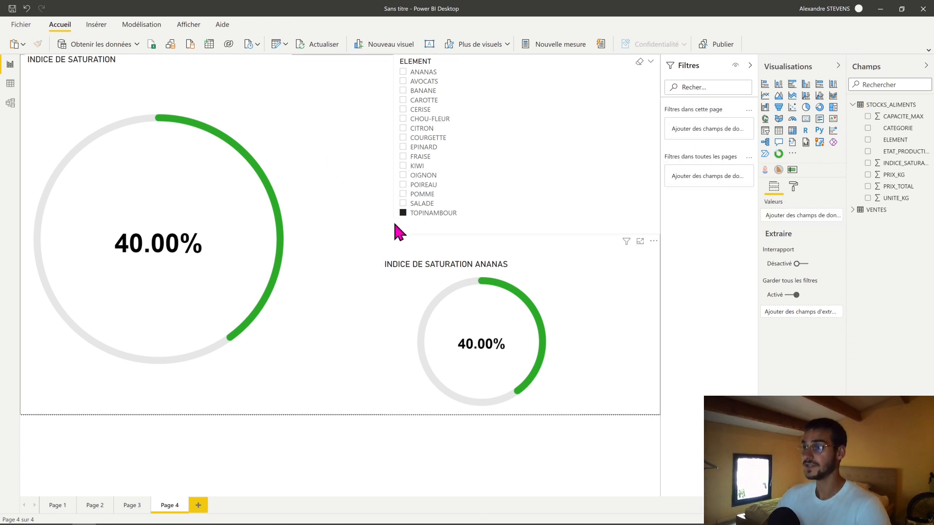
{"action": "left_click", "coordinate": [395, 231]}
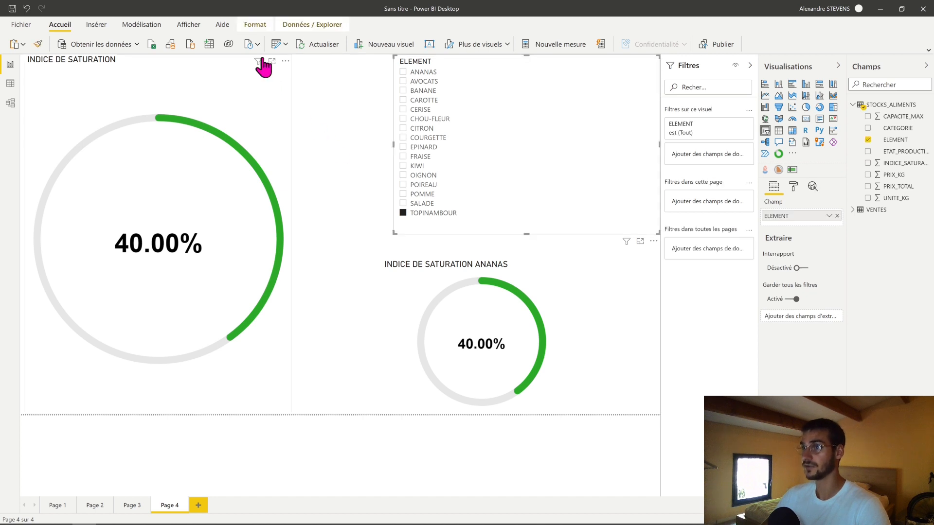
{"action": "left_click", "coordinate": [253, 24]}
{"action": "left_click", "coordinate": [68, 48]}
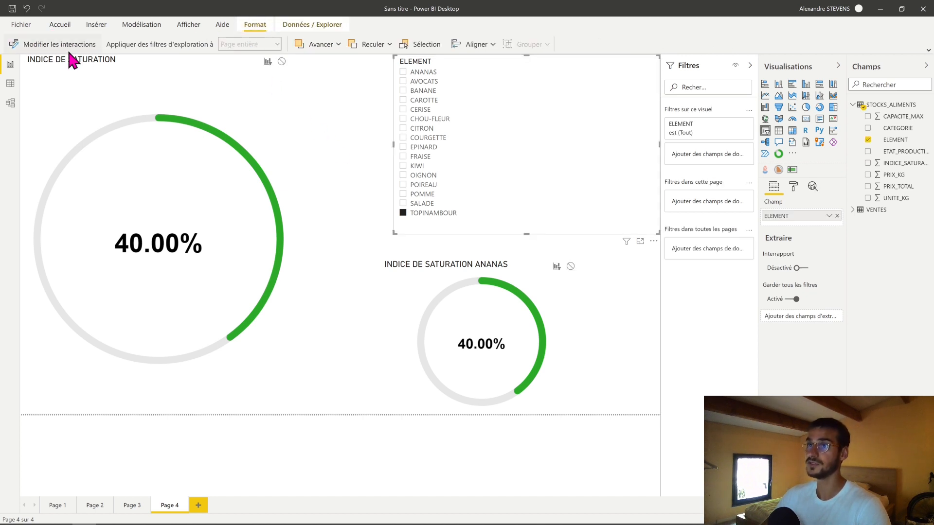
{"action": "left_click", "coordinate": [571, 266]}
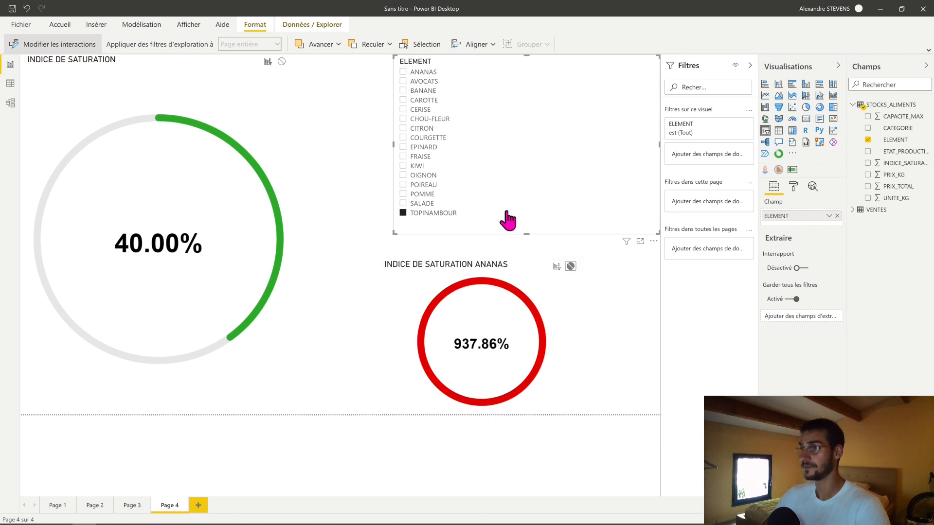
{"action": "left_click", "coordinate": [55, 48]}
{"action": "left_click", "coordinate": [311, 124]}
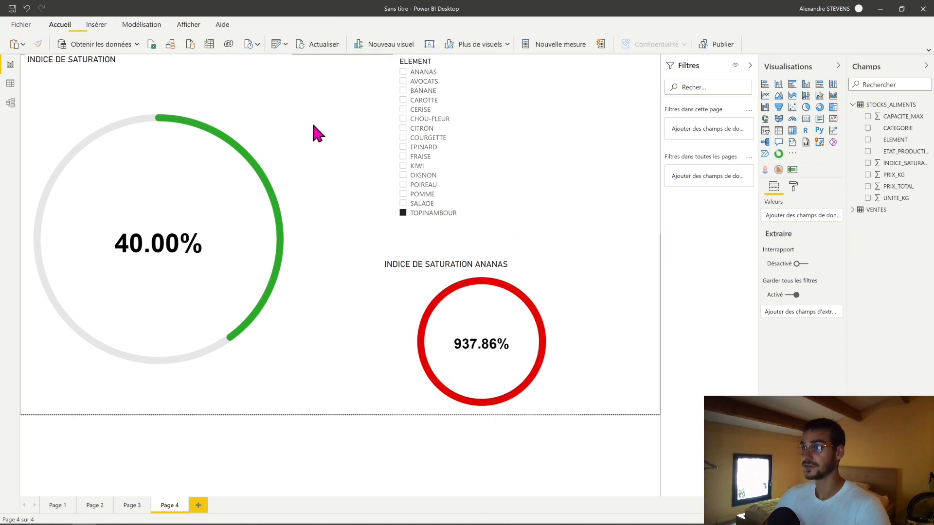
- Filter the INDICE DE SATURATION ANANAS gauge to the ANANAS value of ELEMENT
{"action": "left_click", "coordinate": [575, 322]}
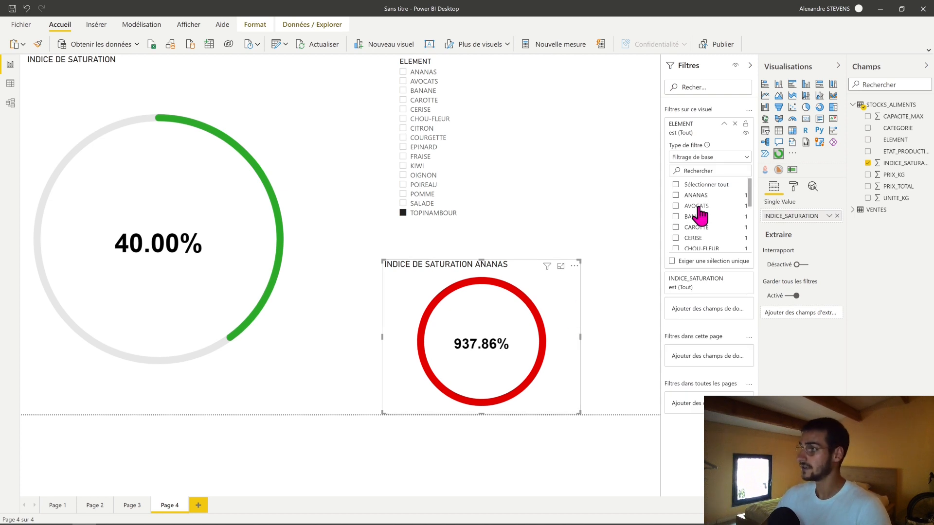
{"action": "scroll", "coordinate": [702, 241], "scroll_direction": "down", "scroll_amount": 3}
{"action": "scroll", "coordinate": [703, 241], "scroll_direction": "up", "scroll_amount": 3}
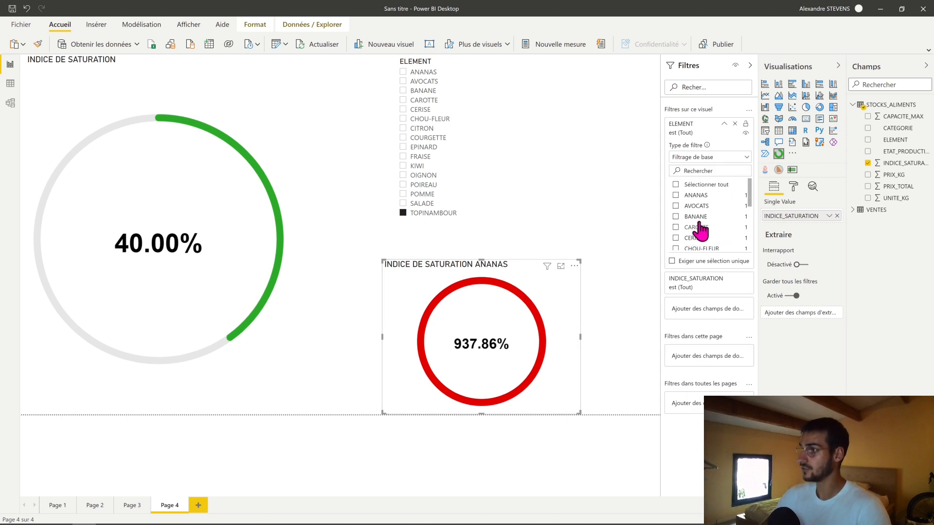
{"action": "left_click", "coordinate": [695, 196]}
{"action": "left_click", "coordinate": [609, 384]}
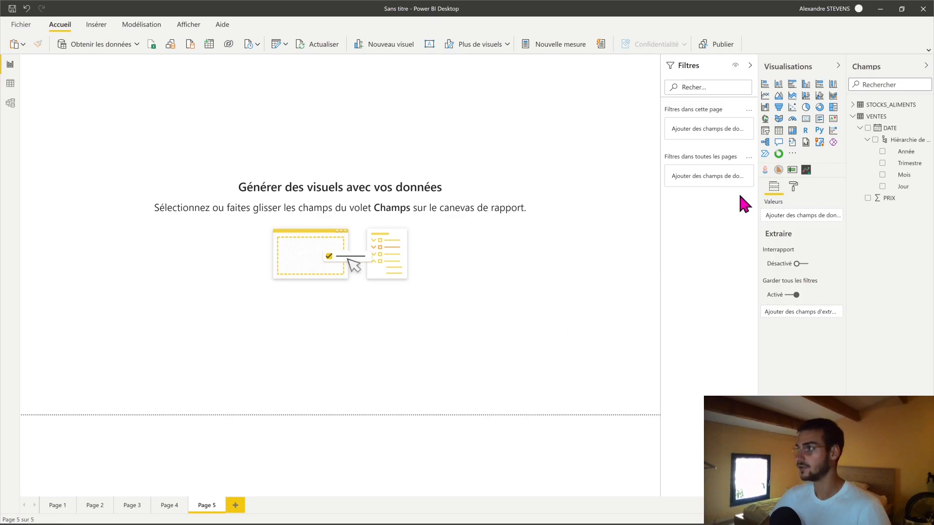
- Search the Power BI visuals store for spark and add the Sparkline by OKViz custom visual to the report
{"action": "left_click", "coordinate": [792, 155]}
{"action": "left_click", "coordinate": [798, 157]}
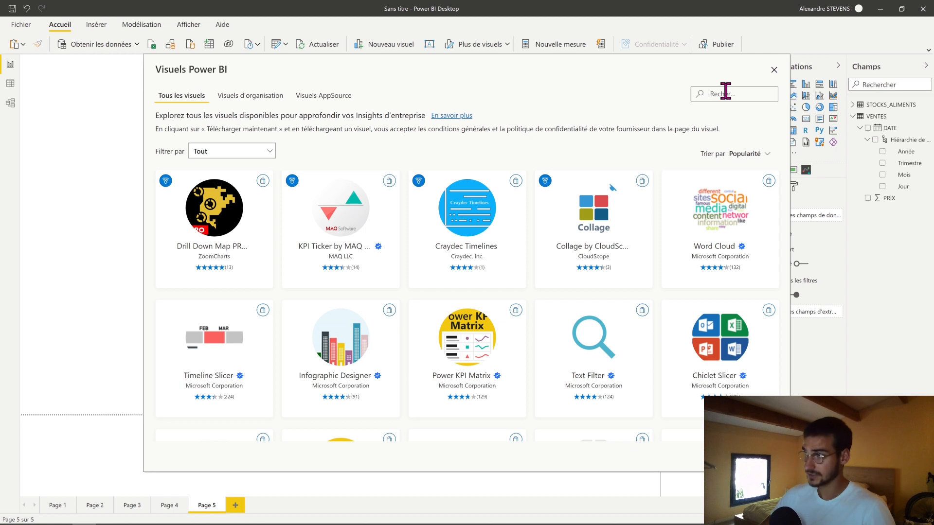
{"action": "left_click", "coordinate": [725, 92]}
{"action": "type", "text": "spark"}
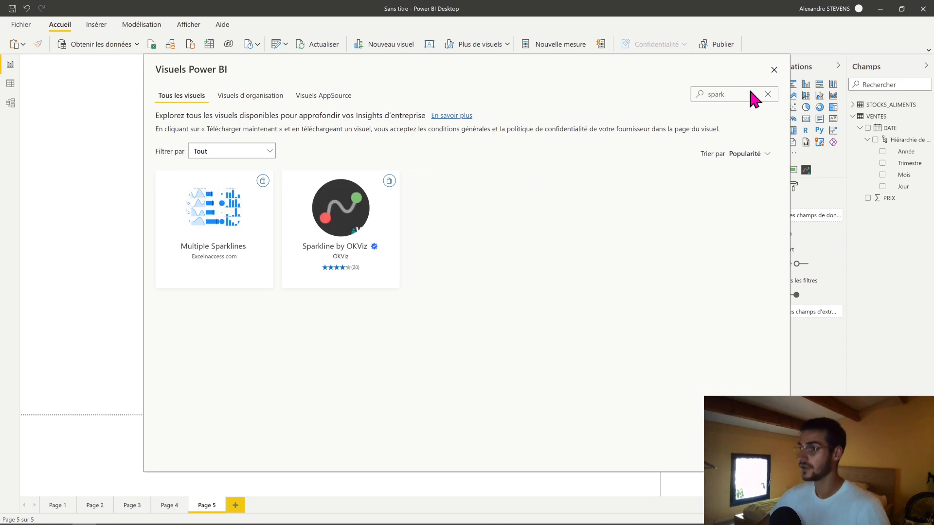
{"action": "left_click", "coordinate": [324, 249]}
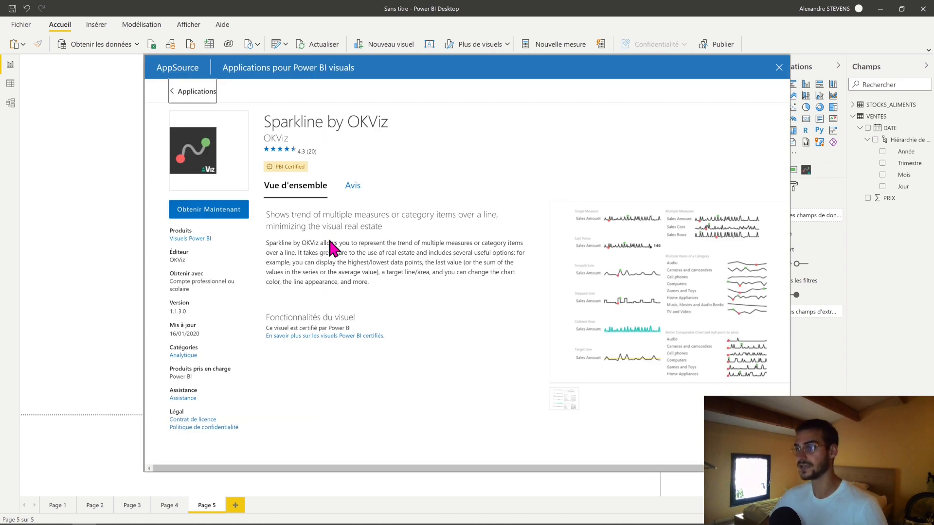
{"action": "left_click", "coordinate": [245, 214]}
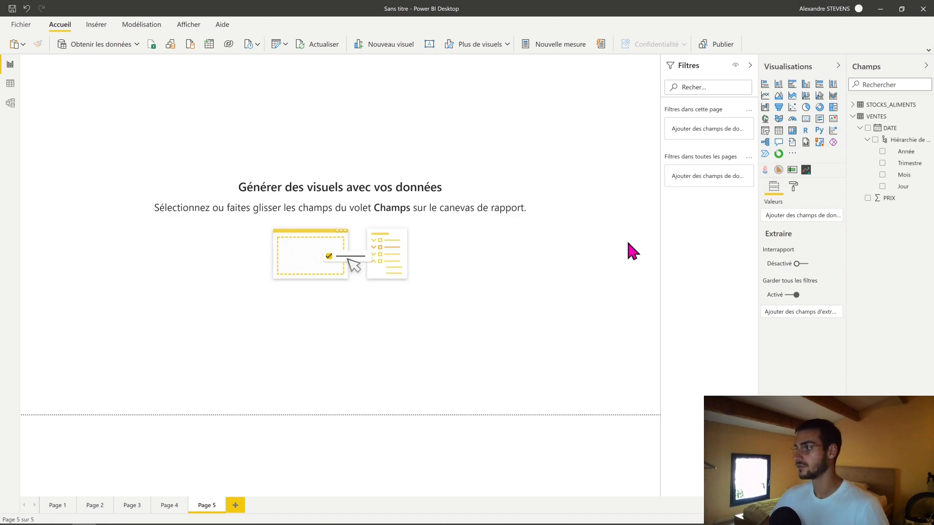
{"action": "left_click", "coordinate": [508, 289]}
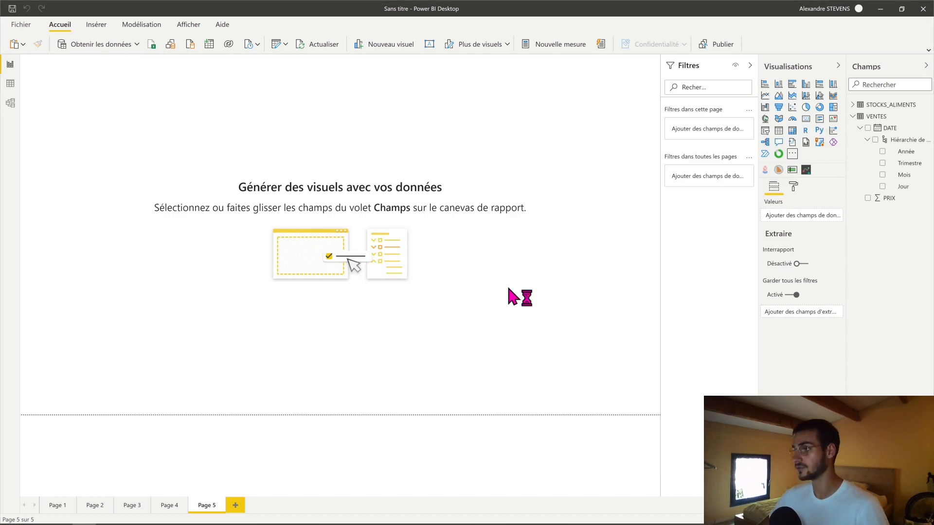
{"action": "left_click", "coordinate": [548, 282]}
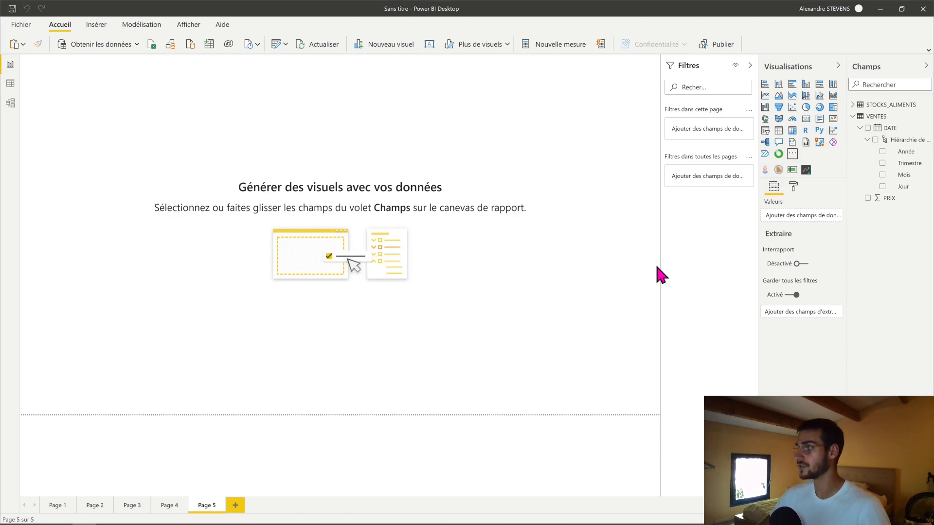
- Insert a Sparkline by OKViz visual on Page 5, resize it to a wide rectangle and center it on the page
{"action": "left_click", "coordinate": [806, 170]}
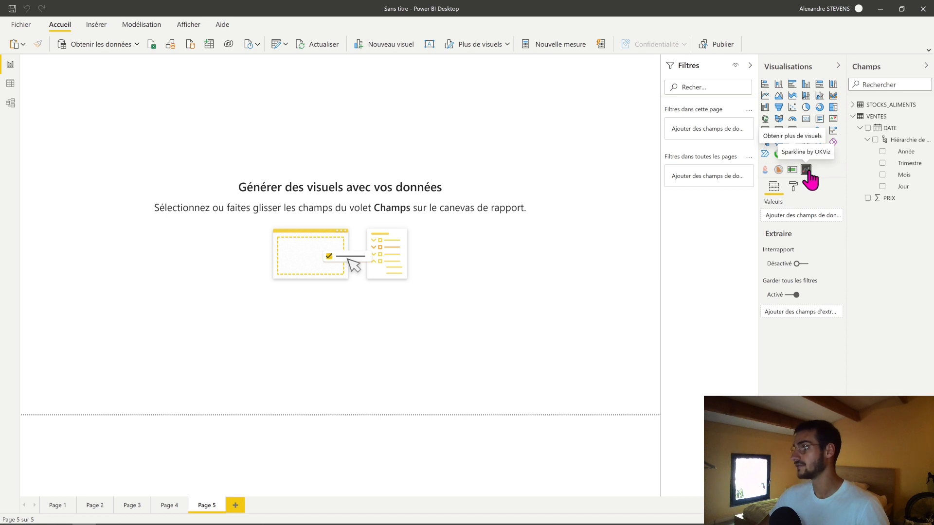
{"action": "left_click_drag", "start_coordinate": [160, 194], "coordinate": [278, 421]}
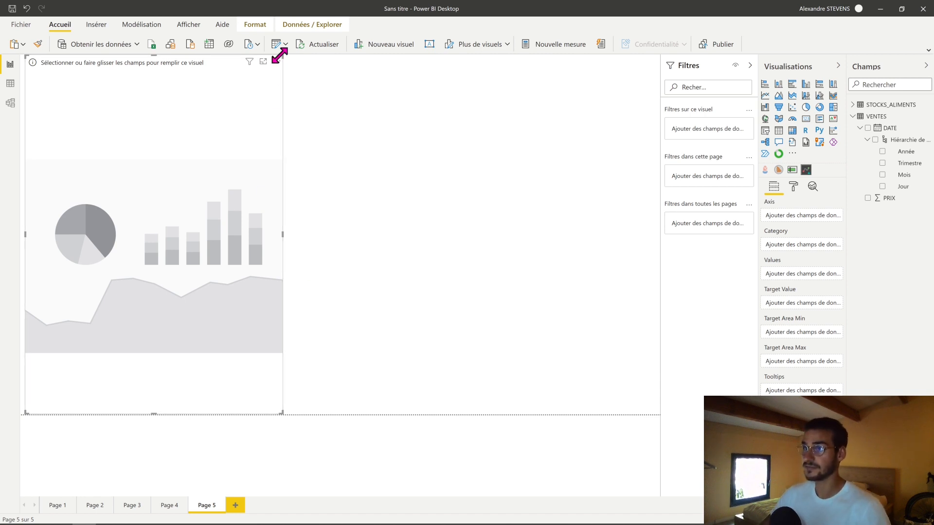
{"action": "left_click_drag", "start_coordinate": [282, 56], "coordinate": [579, 233]}
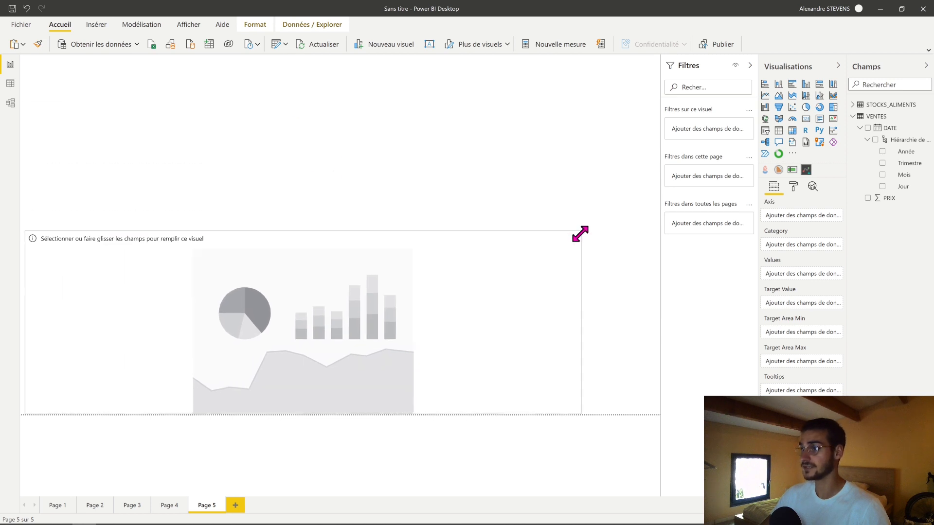
{"action": "left_click_drag", "start_coordinate": [448, 256], "coordinate": [454, 229]}
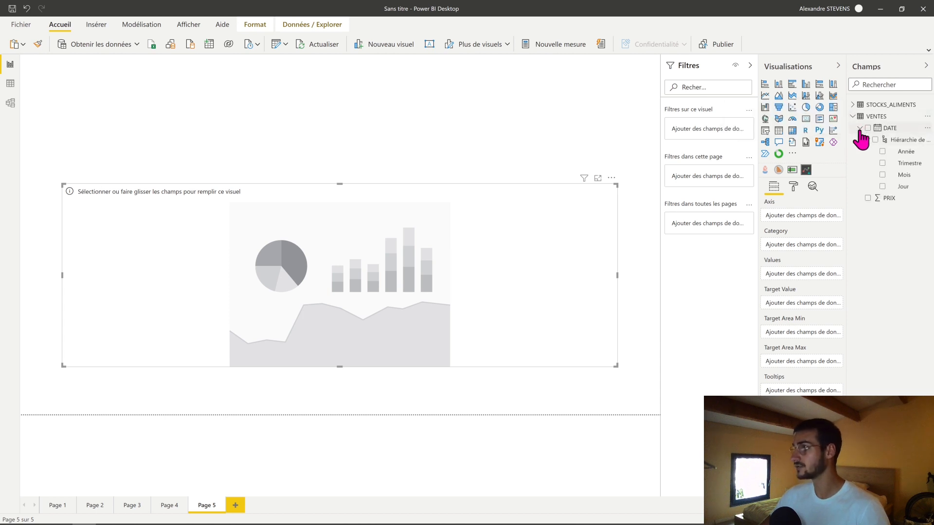
- Assign DATE from the VENTES table to the sparkline's axis and PRIX to its values
{"action": "left_click", "coordinate": [859, 127]}
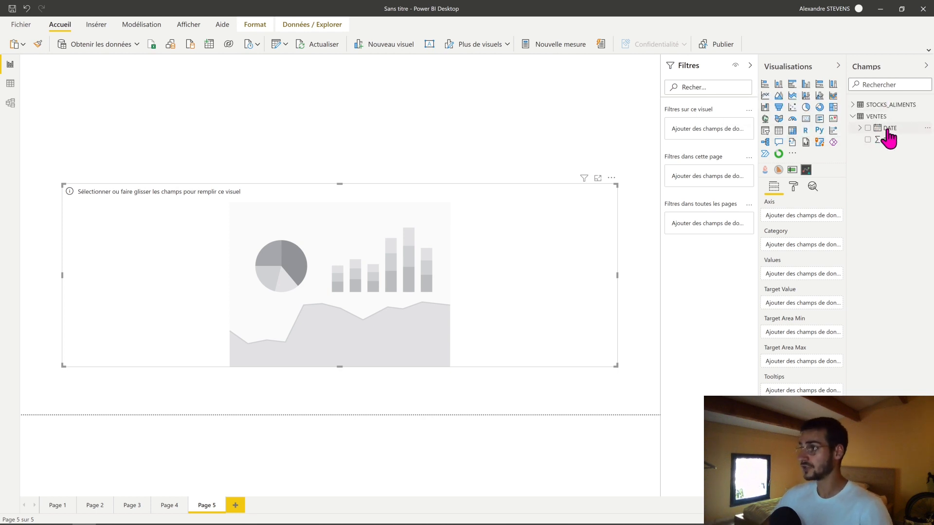
{"action": "left_click", "coordinate": [867, 129]}
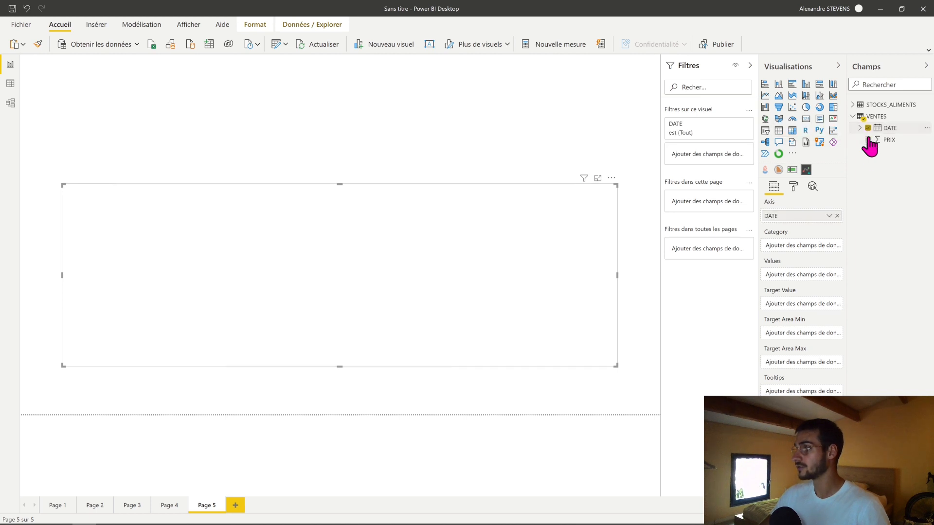
{"action": "left_click", "coordinate": [867, 140]}
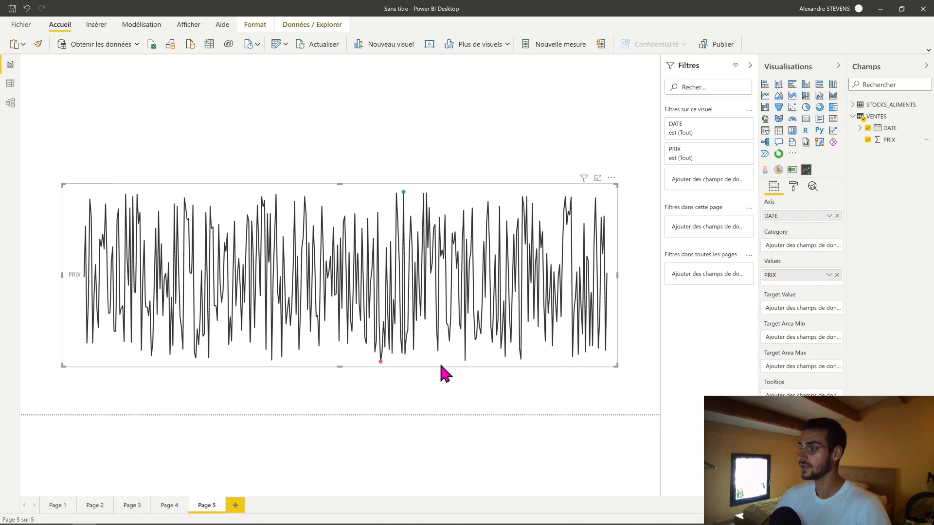
- Insert a slicer above the sparkline, reduce its height to clear the chart, and give it the Mois level of DATE
{"action": "left_click", "coordinate": [406, 144]}
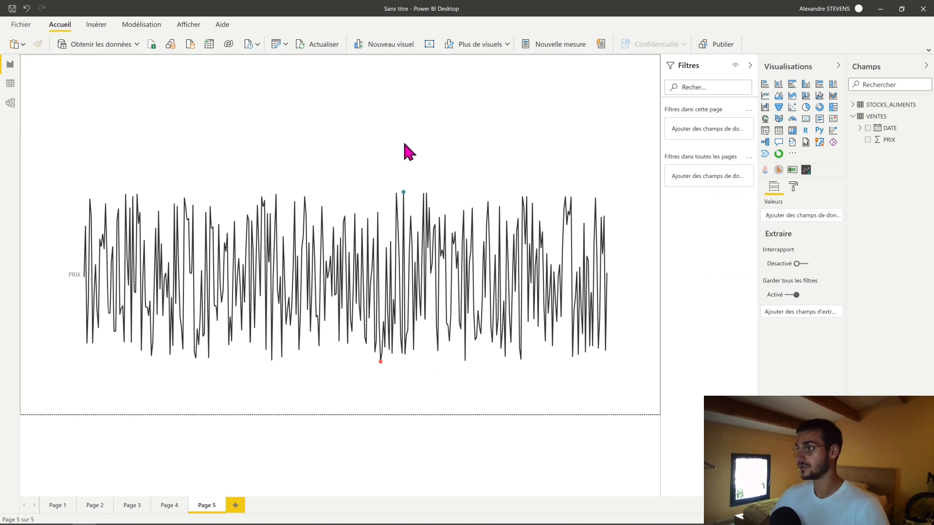
{"action": "left_click", "coordinate": [764, 130]}
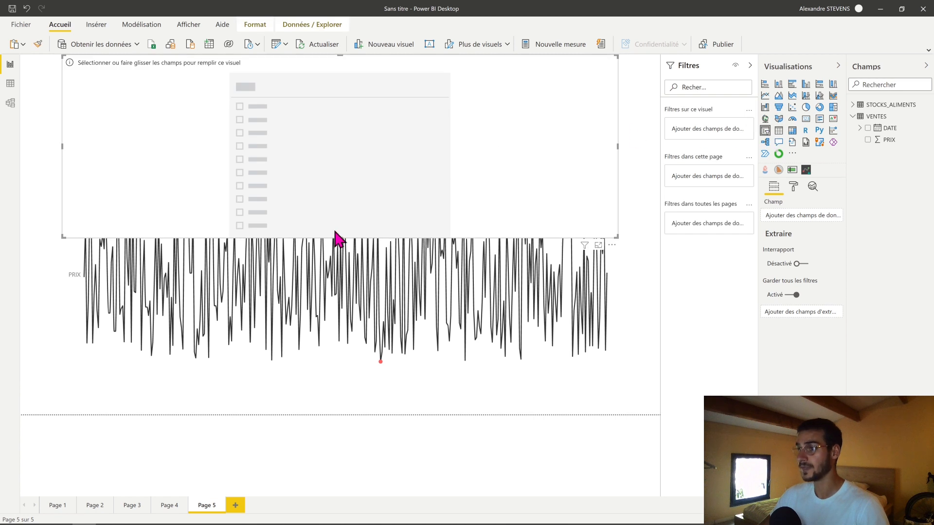
{"action": "left_click_drag", "start_coordinate": [340, 237], "coordinate": [341, 165]}
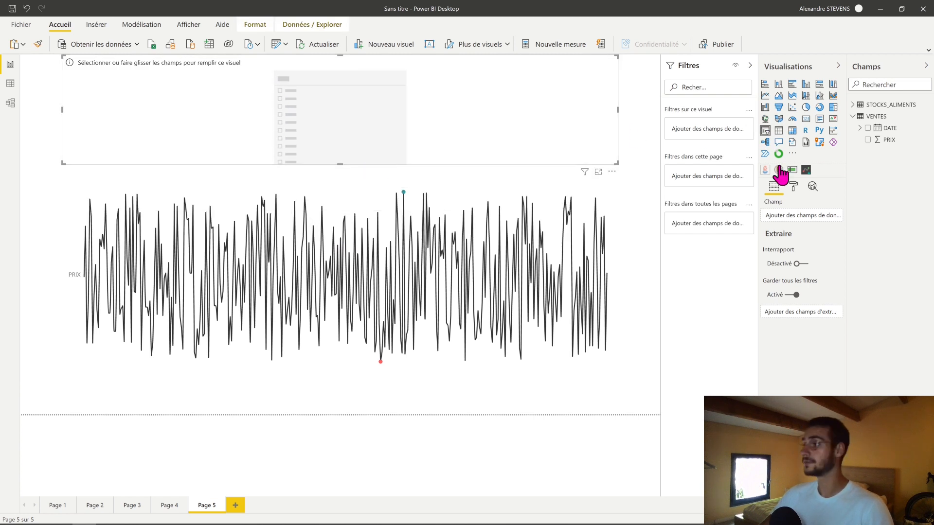
{"action": "left_click", "coordinate": [860, 128]}
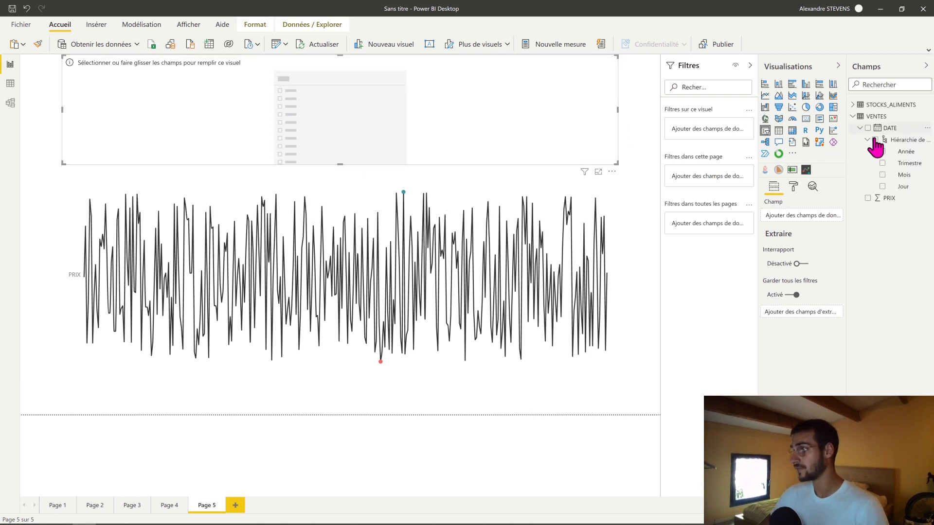
{"action": "left_click", "coordinate": [882, 175]}
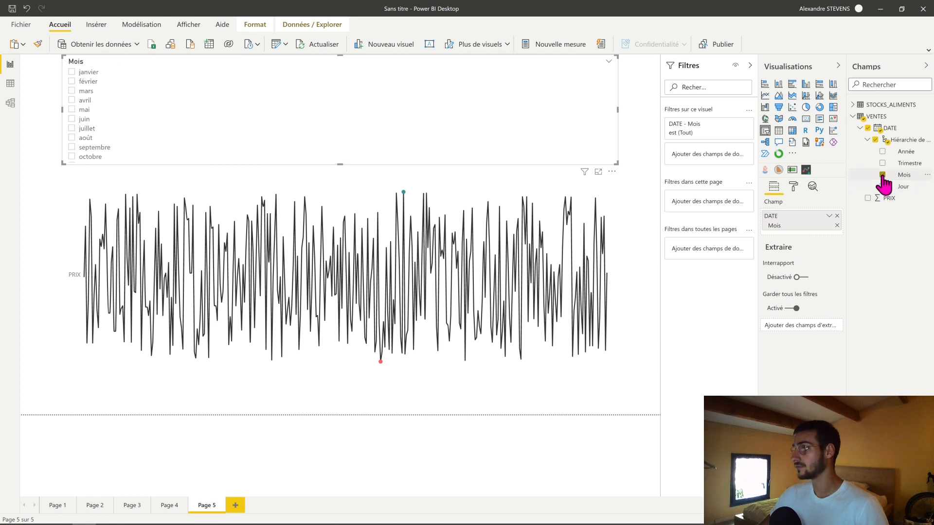
- Change the Mois slicer from a list to a dropdown (Liste déroulante)
{"action": "left_click", "coordinate": [609, 62]}
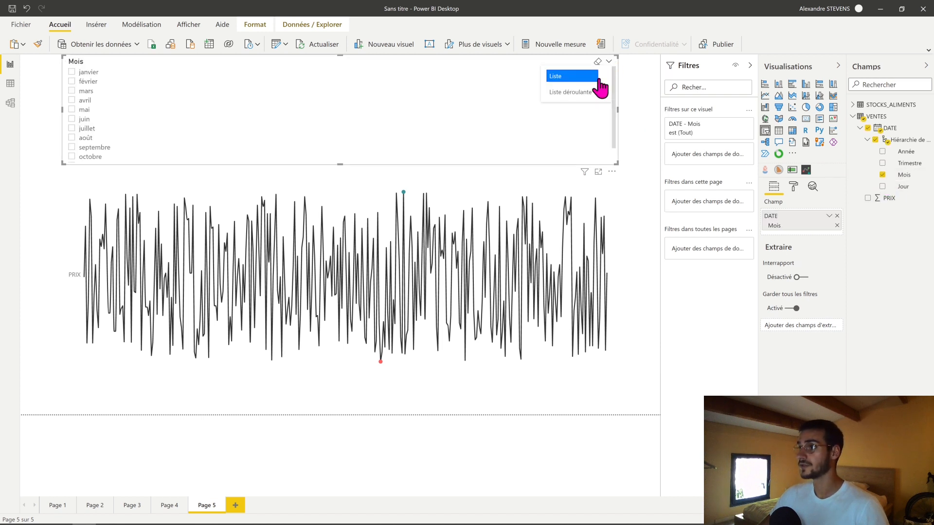
{"action": "left_click", "coordinate": [579, 92]}
{"action": "left_click", "coordinate": [635, 114]}
{"action": "left_click", "coordinate": [374, 141]}
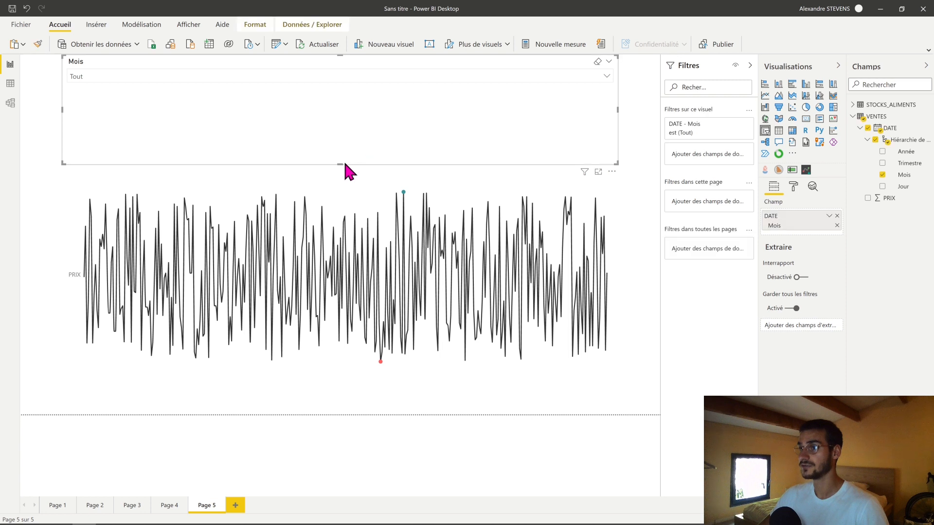
{"action": "left_click_drag", "start_coordinate": [340, 165], "coordinate": [367, 121]}
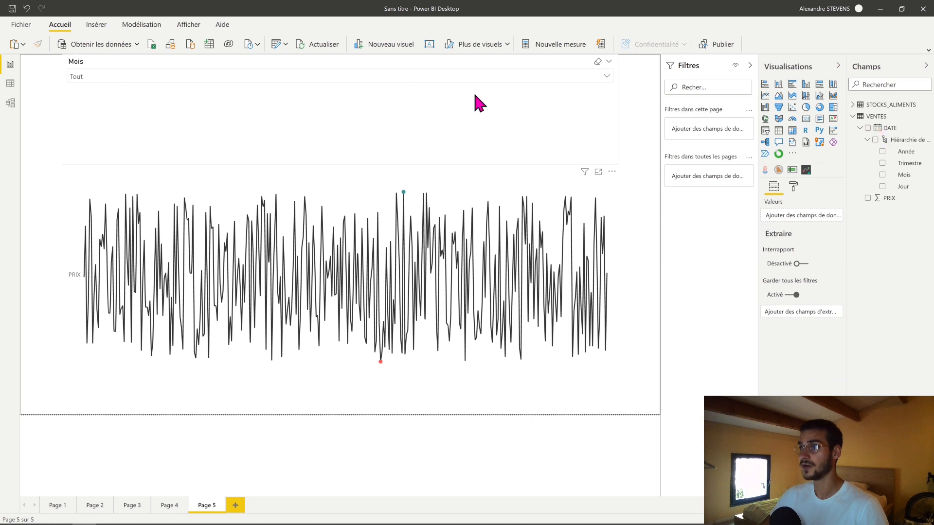
- Filter the sparkline to mars with the Mois slicer and close its dropdown
{"action": "left_click", "coordinate": [607, 74]}
{"action": "left_click", "coordinate": [95, 111]}
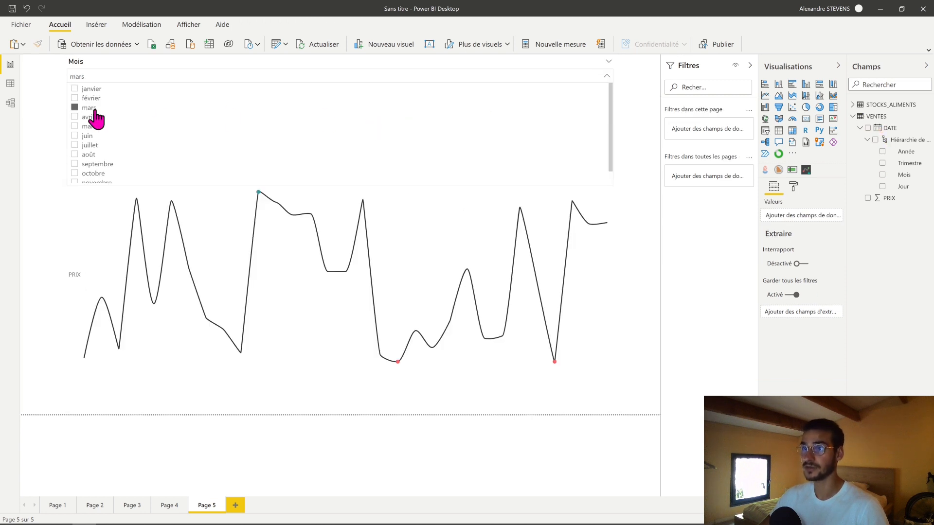
{"action": "left_click", "coordinate": [46, 125]}
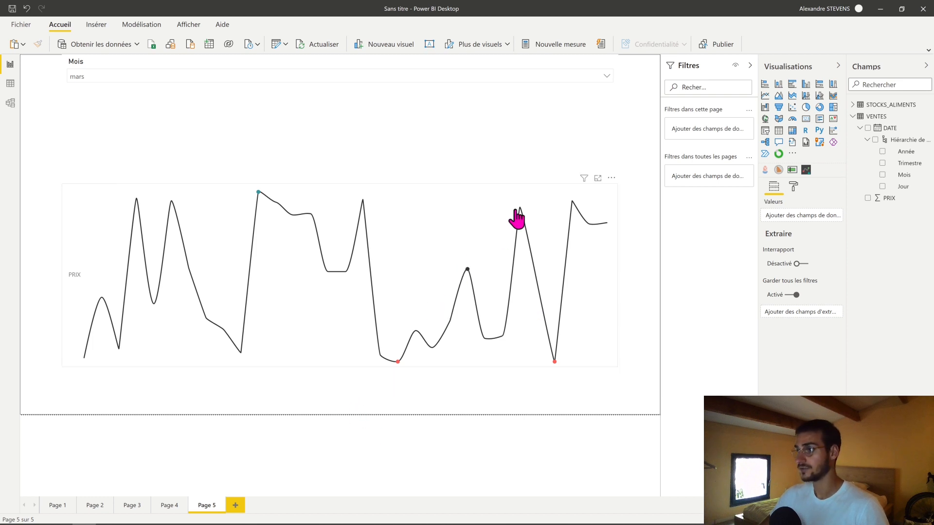
- Turn off the category label in the sparkline's formatting
{"action": "left_click", "coordinate": [534, 194]}
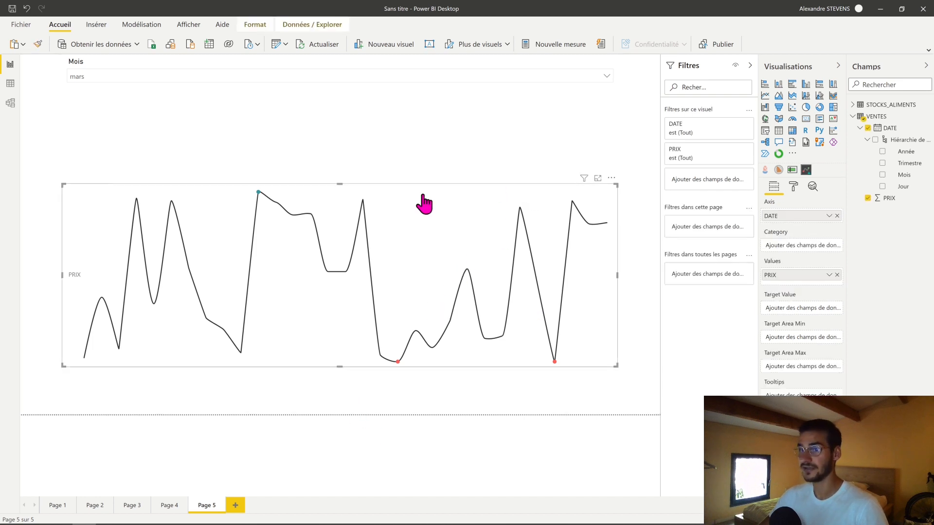
{"action": "left_click", "coordinate": [793, 187]}
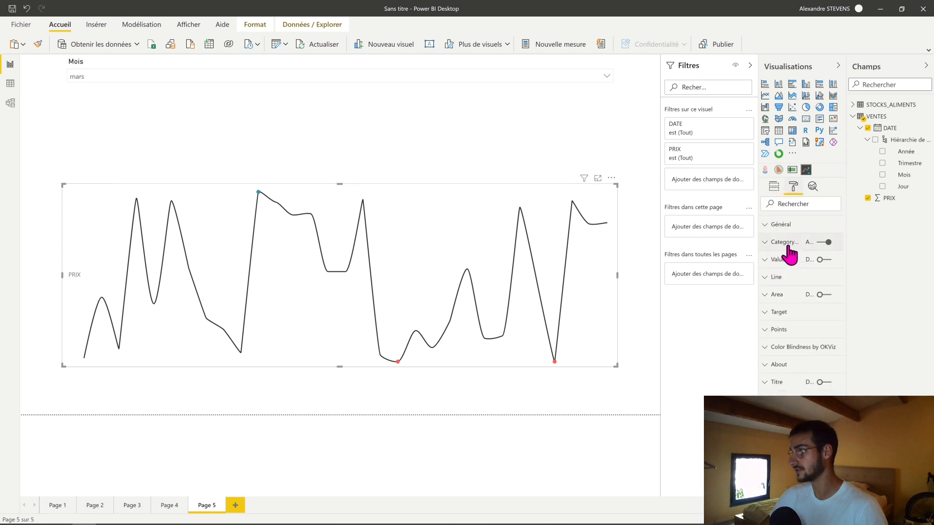
{"action": "left_click", "coordinate": [784, 242]}
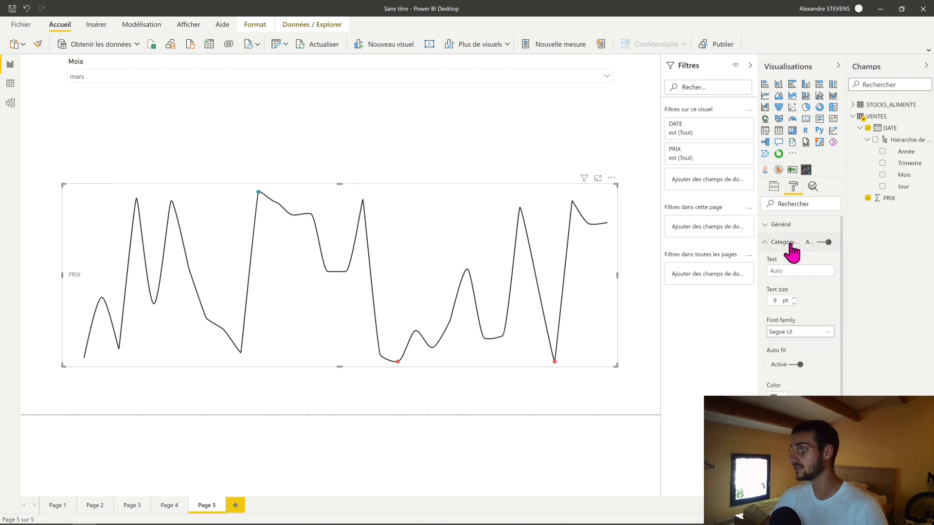
{"action": "left_click", "coordinate": [828, 242]}
{"action": "left_click", "coordinate": [777, 243]}
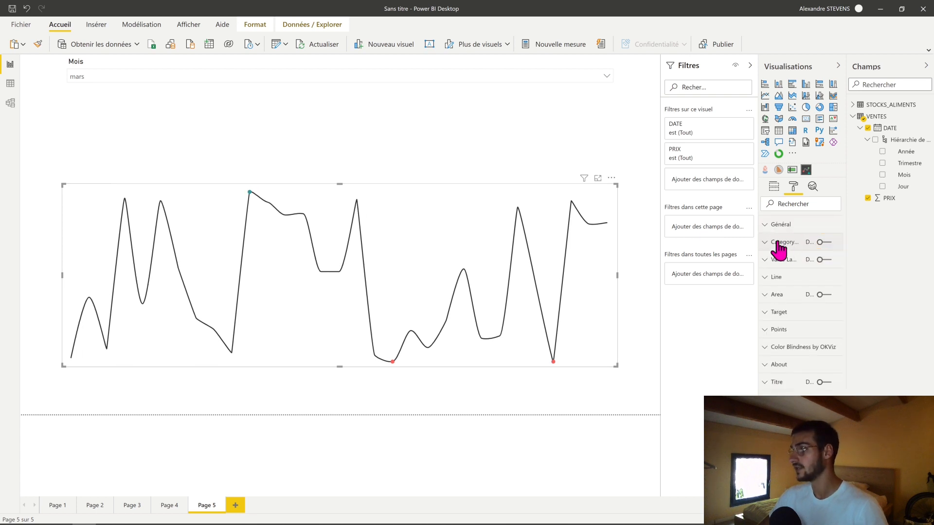
- Try the Area fill under the sparkline's curve and turn it back off
{"action": "left_click", "coordinate": [776, 281]}
{"action": "left_click", "coordinate": [782, 282]}
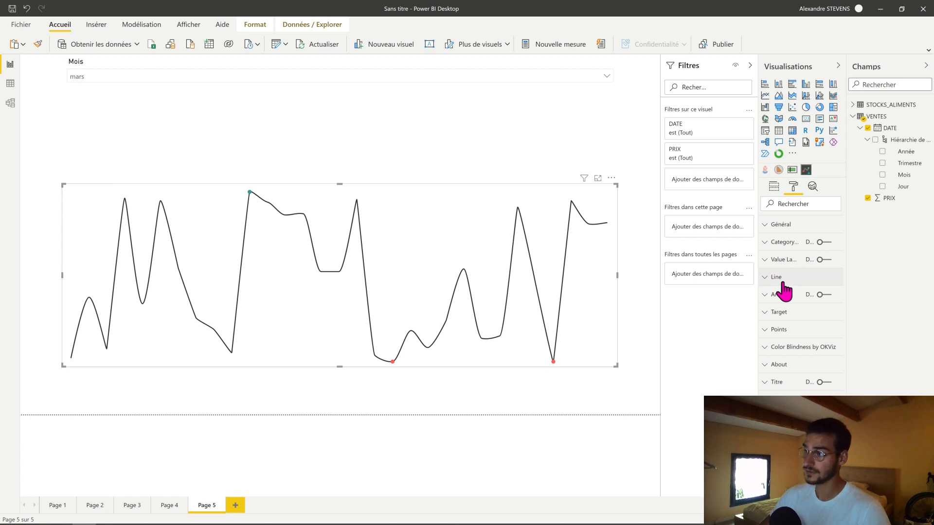
{"action": "left_click", "coordinate": [827, 294]}
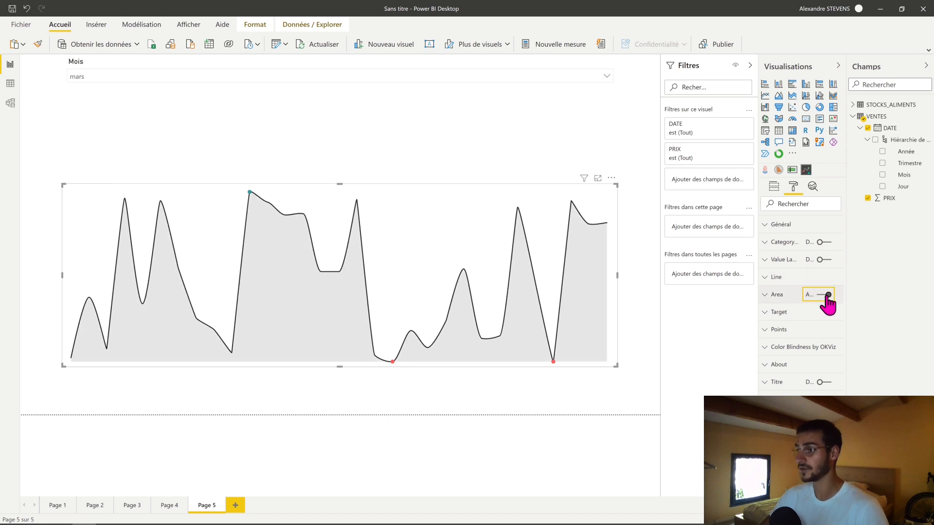
{"action": "left_click", "coordinate": [828, 294]}
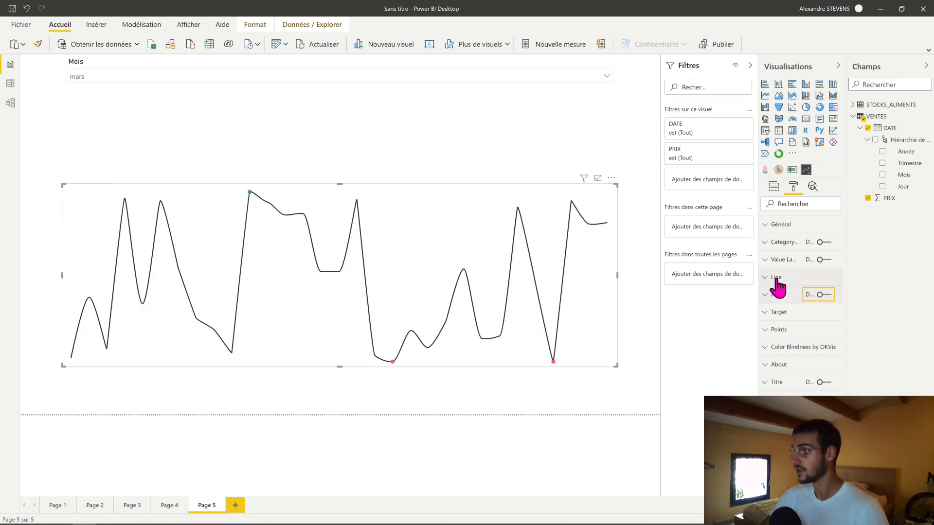
- Set the sparkline's line weight to 3 and its color to the light tint of the theme's dark blue
{"action": "left_click", "coordinate": [773, 294]}
{"action": "scroll", "coordinate": [811, 384], "scroll_direction": "down", "scroll_amount": 3}
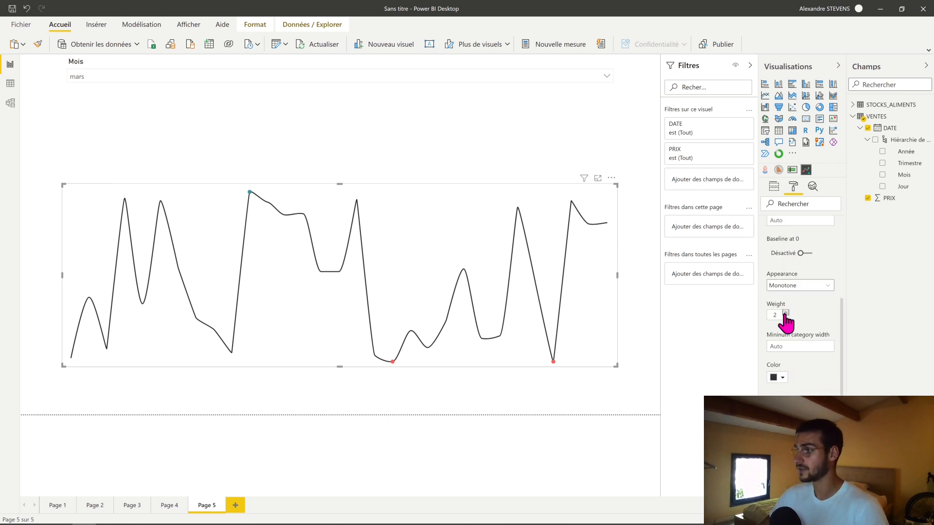
{"action": "left_click", "coordinate": [778, 378]}
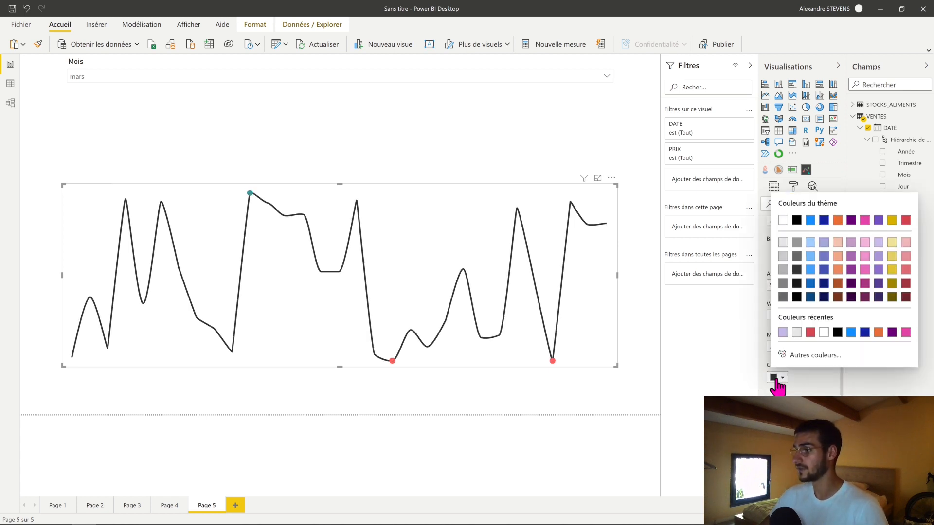
{"action": "left_click", "coordinate": [824, 242]}
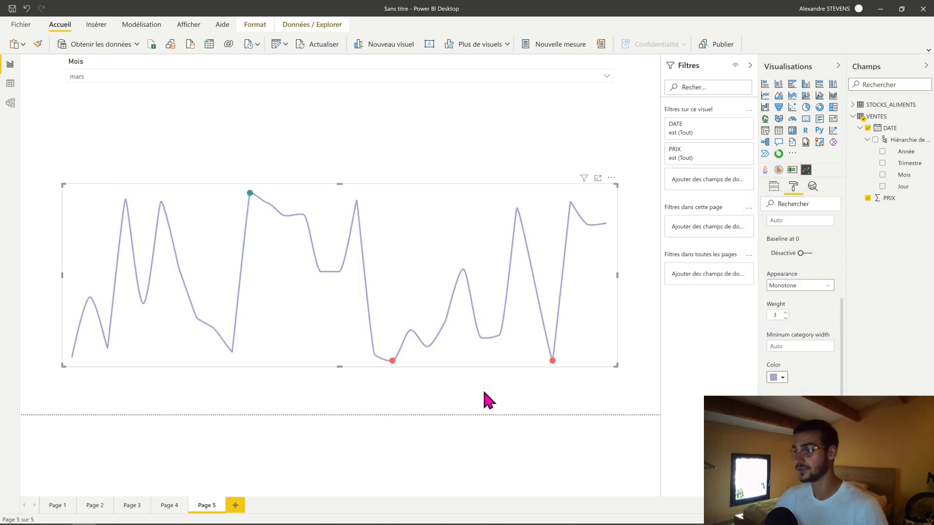
{"action": "scroll", "coordinate": [800, 340], "scroll_direction": "up", "scroll_amount": 2}
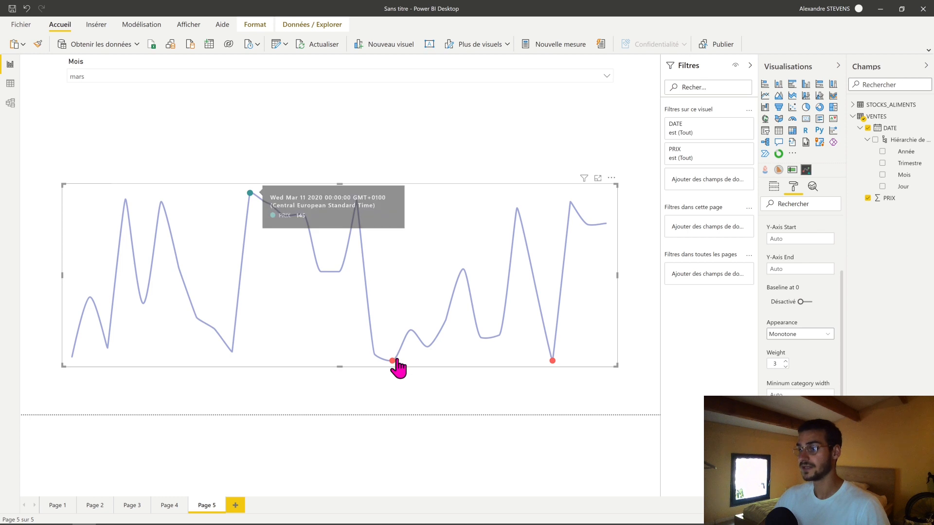
- Switch the Mois slicer from mars to mai and close its dropdown
{"action": "left_click", "coordinate": [397, 78]}
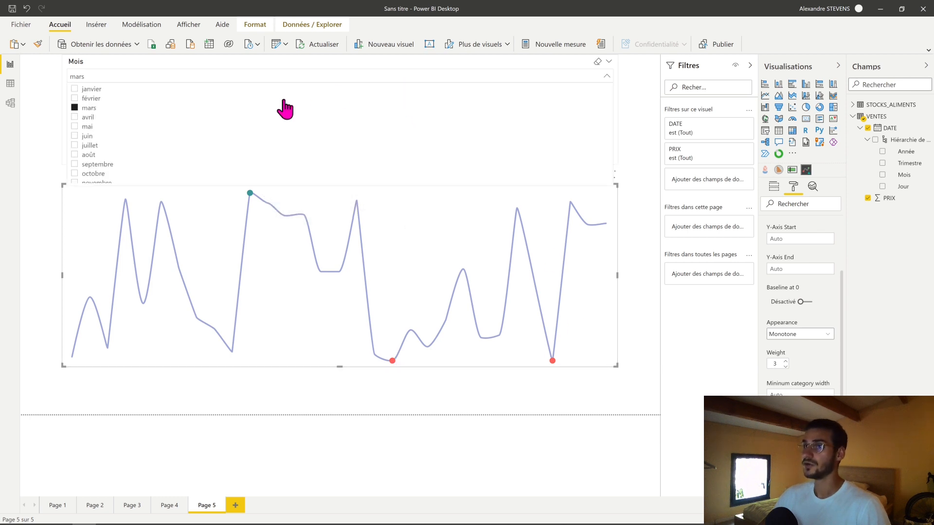
{"action": "left_click", "coordinate": [77, 127]}
{"action": "left_click", "coordinate": [46, 142]}
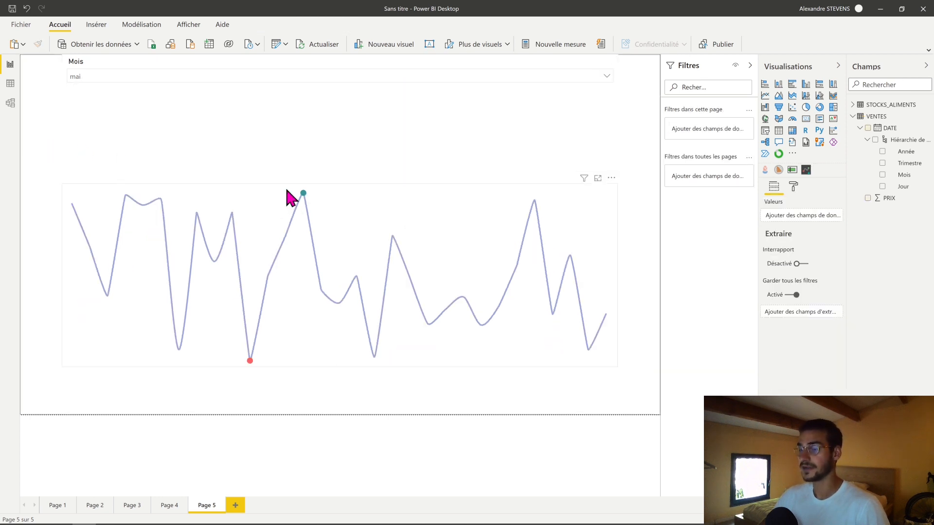
- Compare the sparkline for novembre, août, juin, avril and mars with the Mois slicer, ending back on mai
{"action": "left_click", "coordinate": [177, 75]}
{"action": "scroll", "coordinate": [113, 165], "scroll_direction": "down", "scroll_amount": 1}
{"action": "left_click", "coordinate": [113, 169]}
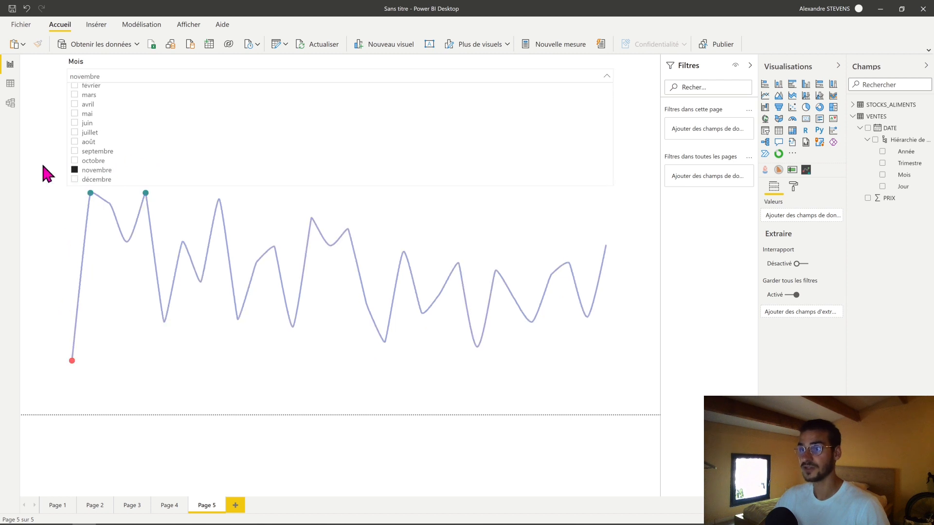
{"action": "left_click", "coordinate": [93, 142]}
{"action": "left_click", "coordinate": [93, 122]}
{"action": "scroll", "coordinate": [93, 122], "scroll_direction": "up", "scroll_amount": 1}
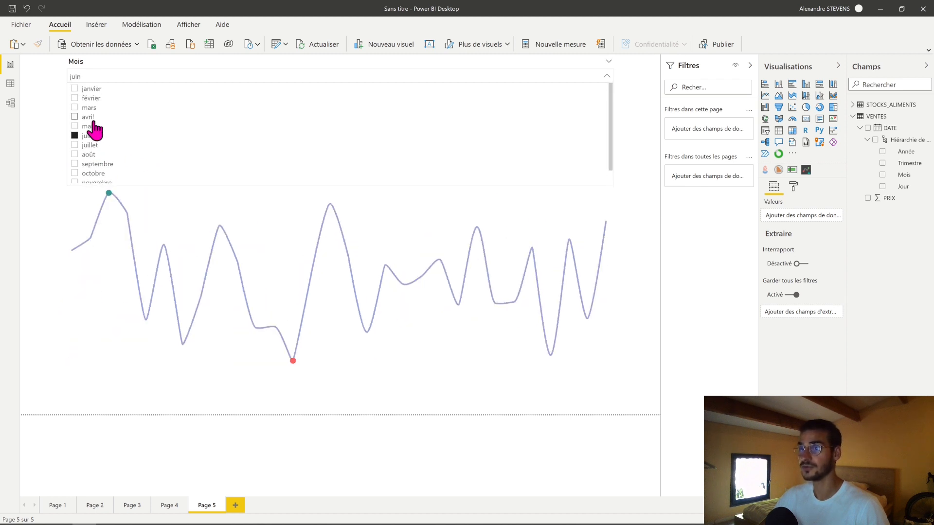
{"action": "left_click", "coordinate": [92, 118]}
{"action": "left_click", "coordinate": [93, 108]}
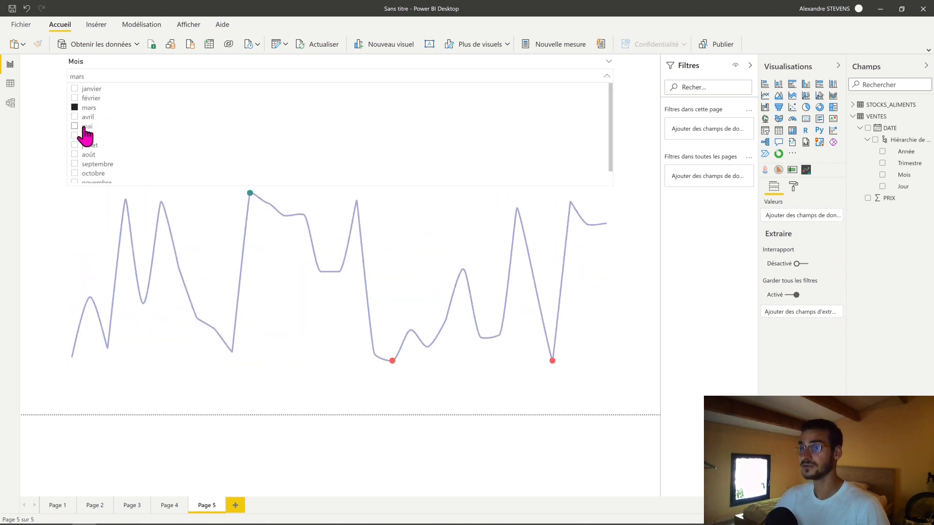
{"action": "left_click", "coordinate": [85, 127]}
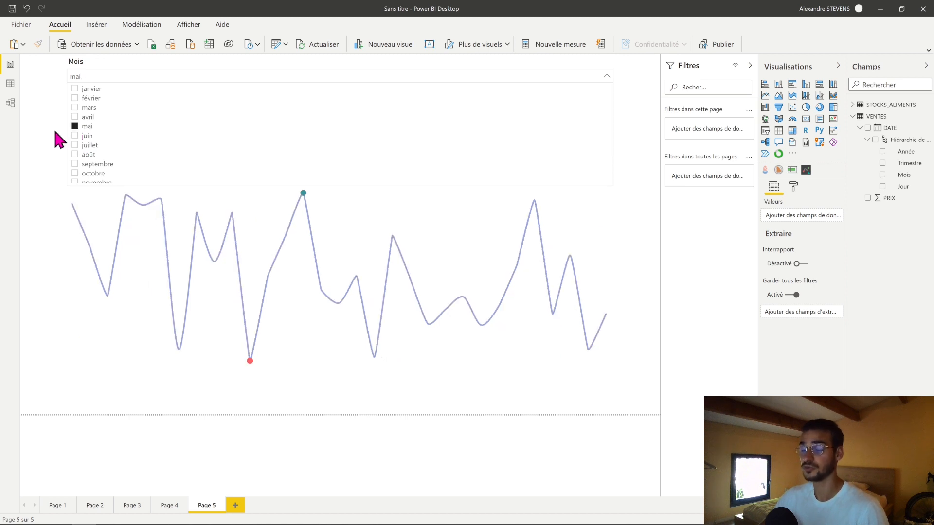
{"action": "left_click", "coordinate": [36, 127]}
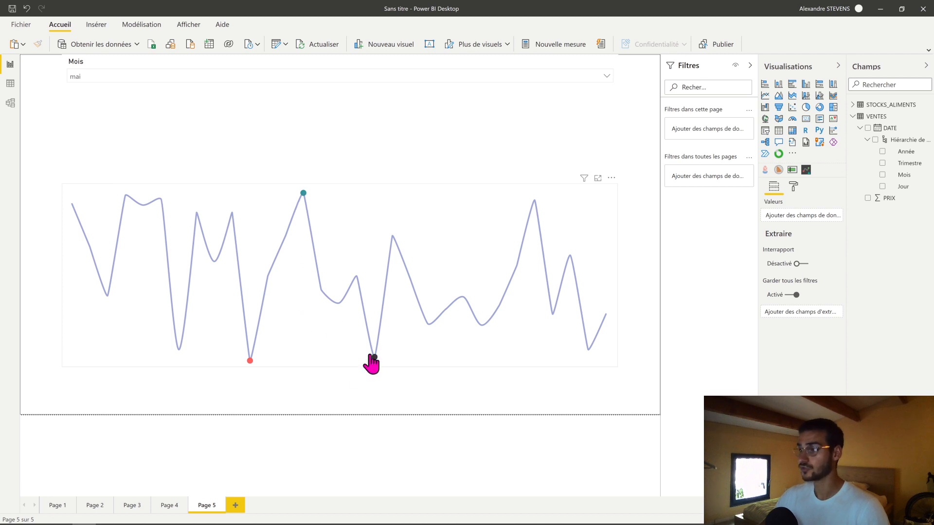
- Try the Lowest point marker toggle in the sparkline's Points settings and leave the marker on
{"action": "left_click", "coordinate": [327, 366]}
{"action": "left_click", "coordinate": [793, 186]}
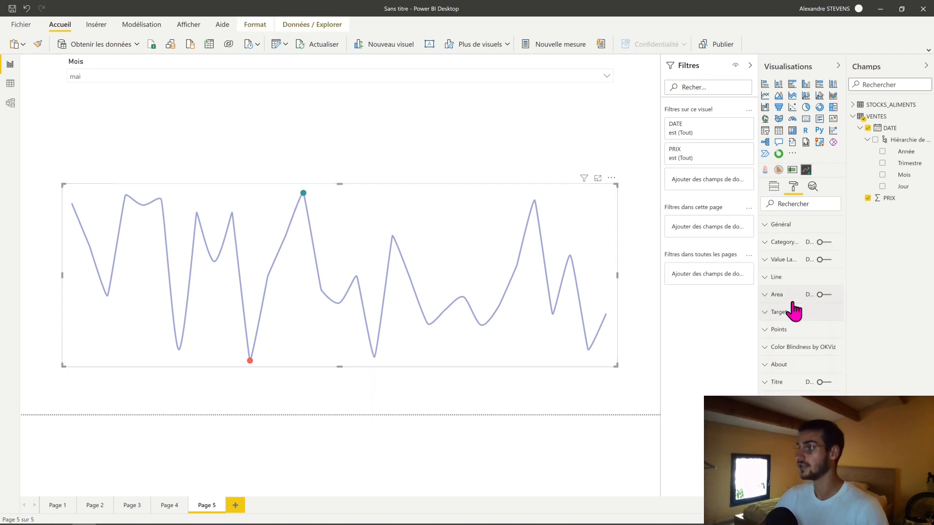
{"action": "left_click", "coordinate": [796, 340]}
{"action": "scroll", "coordinate": [795, 329], "scroll_direction": "down", "scroll_amount": 5}
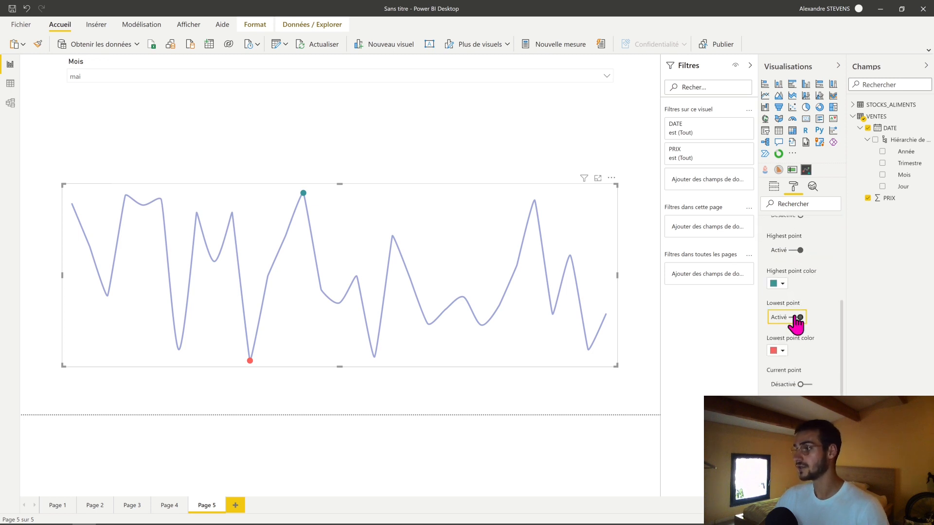
{"action": "left_click", "coordinate": [798, 318]}
{"action": "left_click", "coordinate": [800, 321]}
{"action": "scroll", "coordinate": [818, 321], "scroll_direction": "up", "scroll_amount": 5}
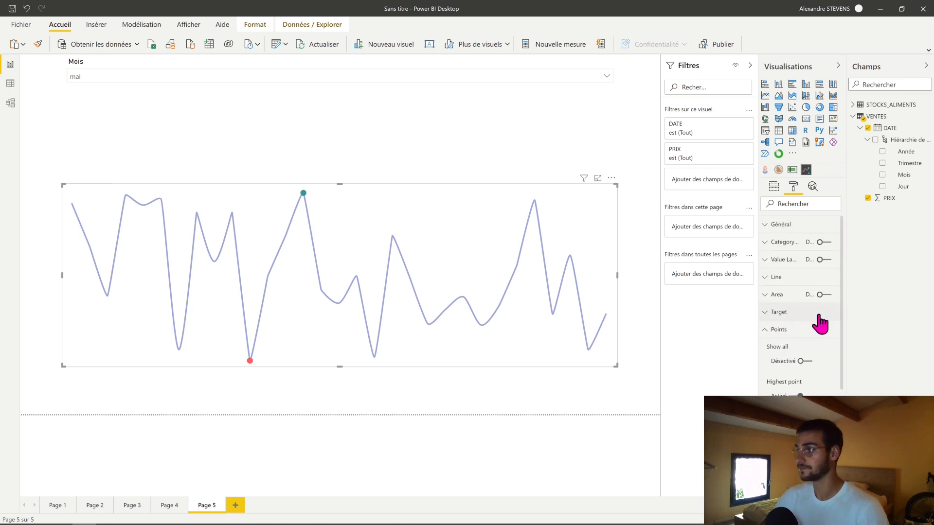
{"action": "left_click", "coordinate": [776, 329]}
{"action": "left_click", "coordinate": [520, 402]}
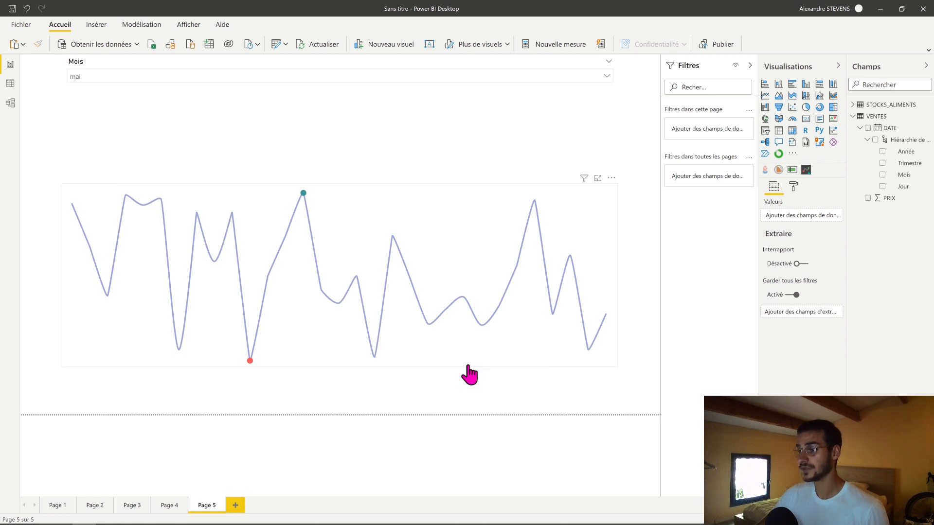
- Turn on the value label in the sparkline's formatting
{"action": "left_click", "coordinate": [461, 367]}
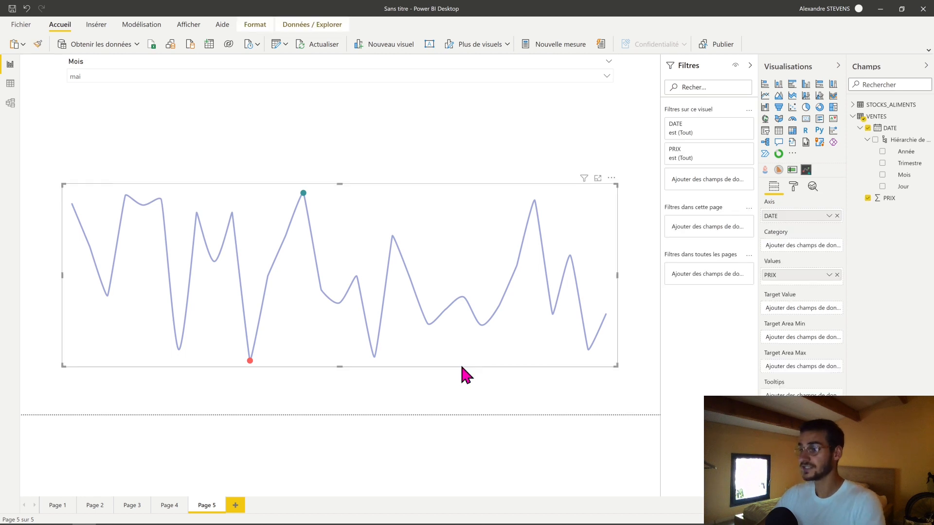
{"action": "left_click", "coordinate": [794, 186]}
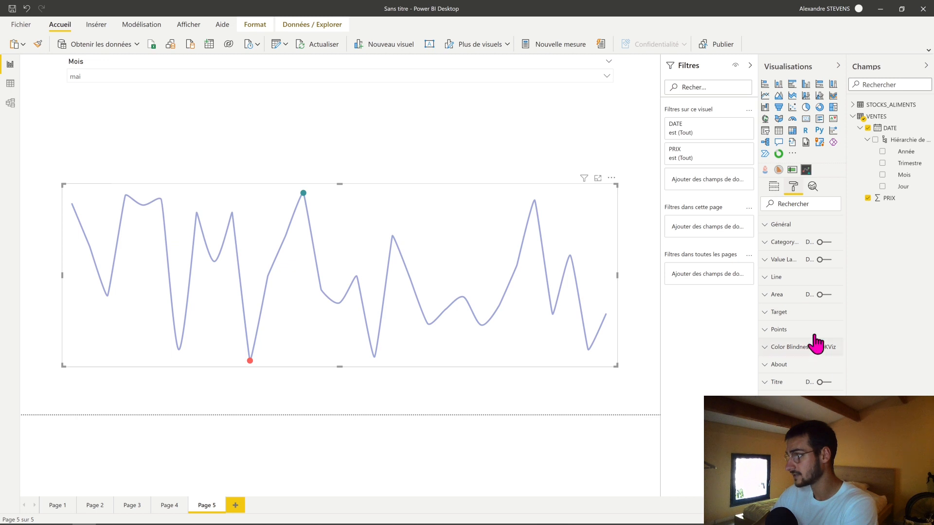
{"action": "left_click", "coordinate": [821, 260]}
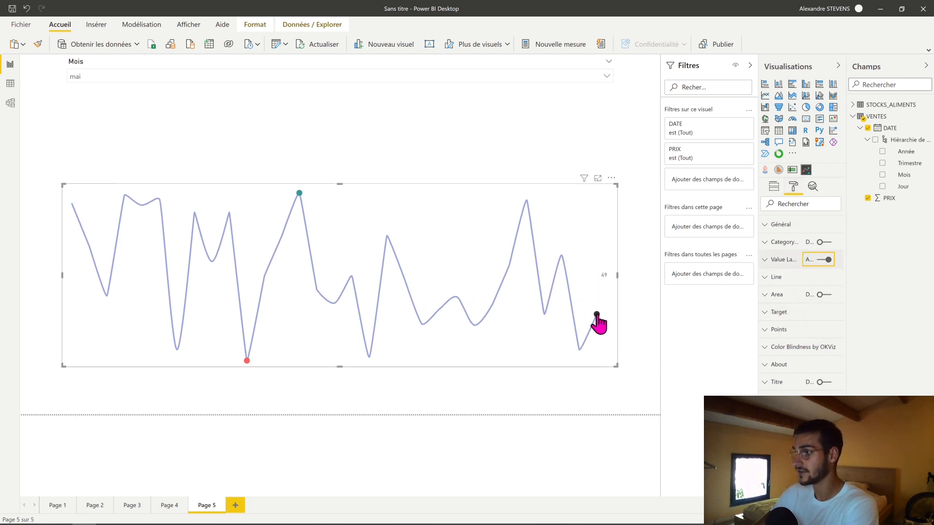
{"action": "mouse_move", "coordinate": [596, 319]}
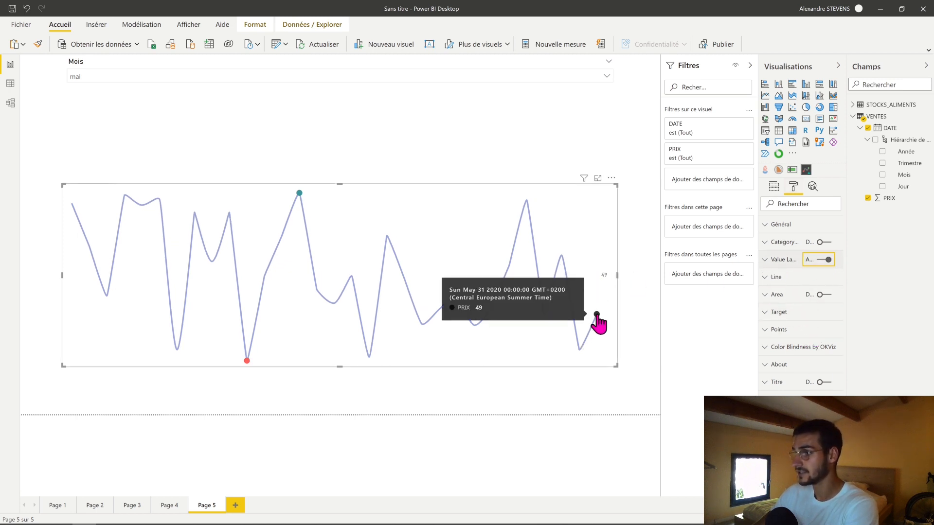
- Set the text size of the sparkline's value label to 12 pt and deselect the visual
{"action": "left_click", "coordinate": [774, 264]}
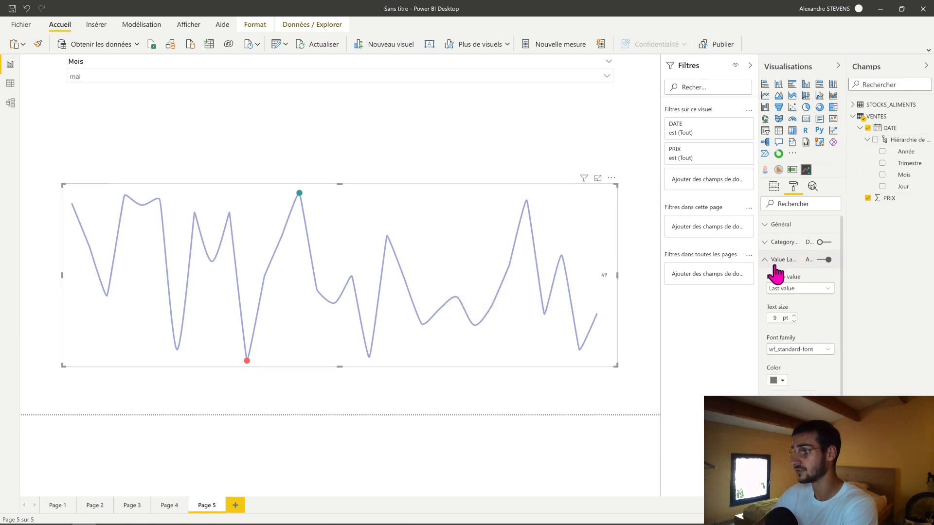
{"action": "left_click", "coordinate": [794, 315]}
{"action": "left_click", "coordinate": [794, 316]}
{"action": "left_click", "coordinate": [794, 316]}
{"action": "left_click", "coordinate": [794, 316]}
{"action": "left_click", "coordinate": [794, 316]}
{"action": "left_click", "coordinate": [794, 316]}
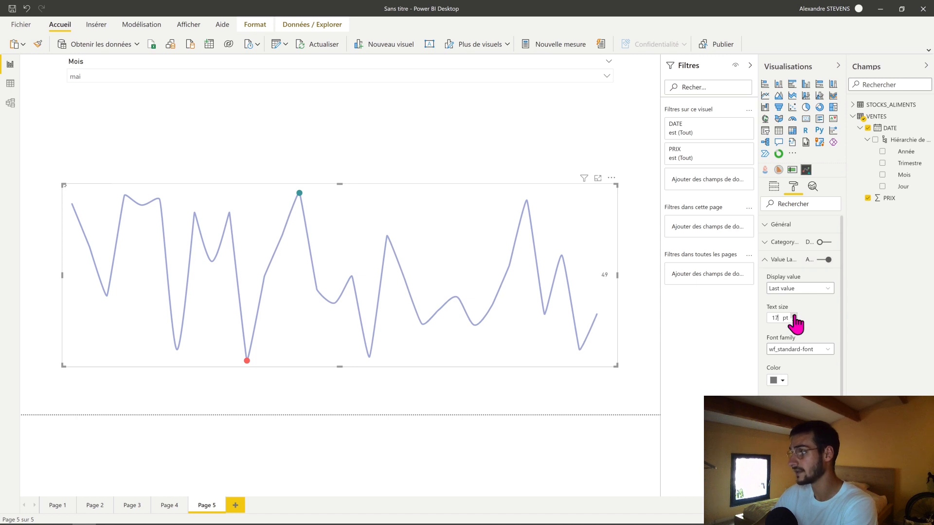
{"action": "left_click", "coordinate": [794, 316]}
{"action": "left_click", "coordinate": [794, 315]}
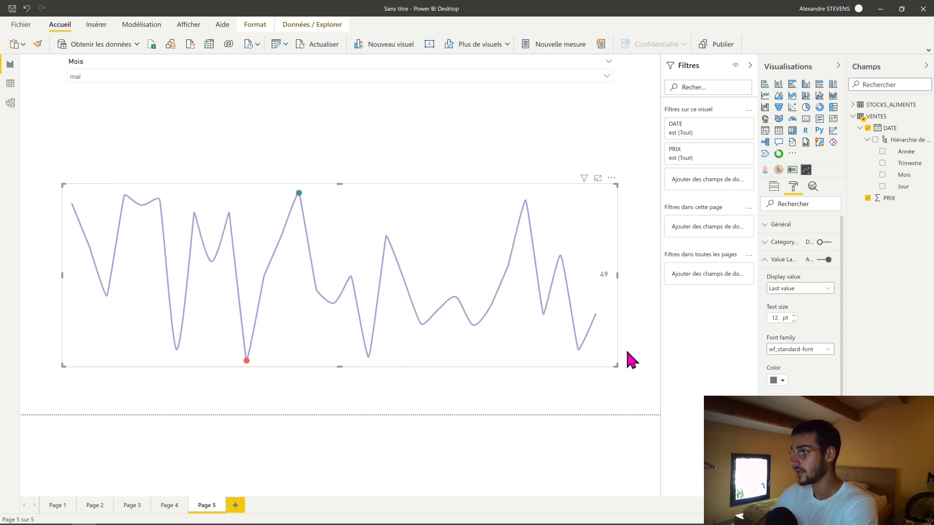
{"action": "left_click", "coordinate": [622, 385]}
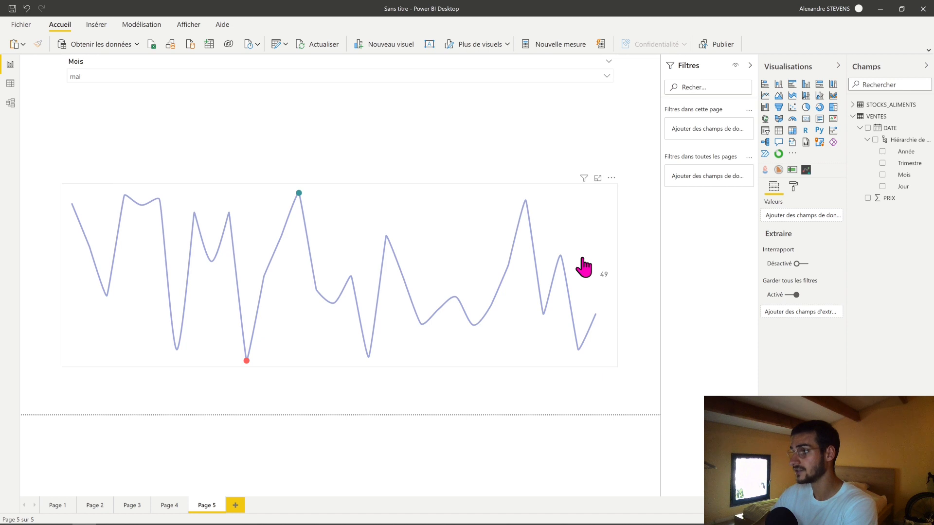